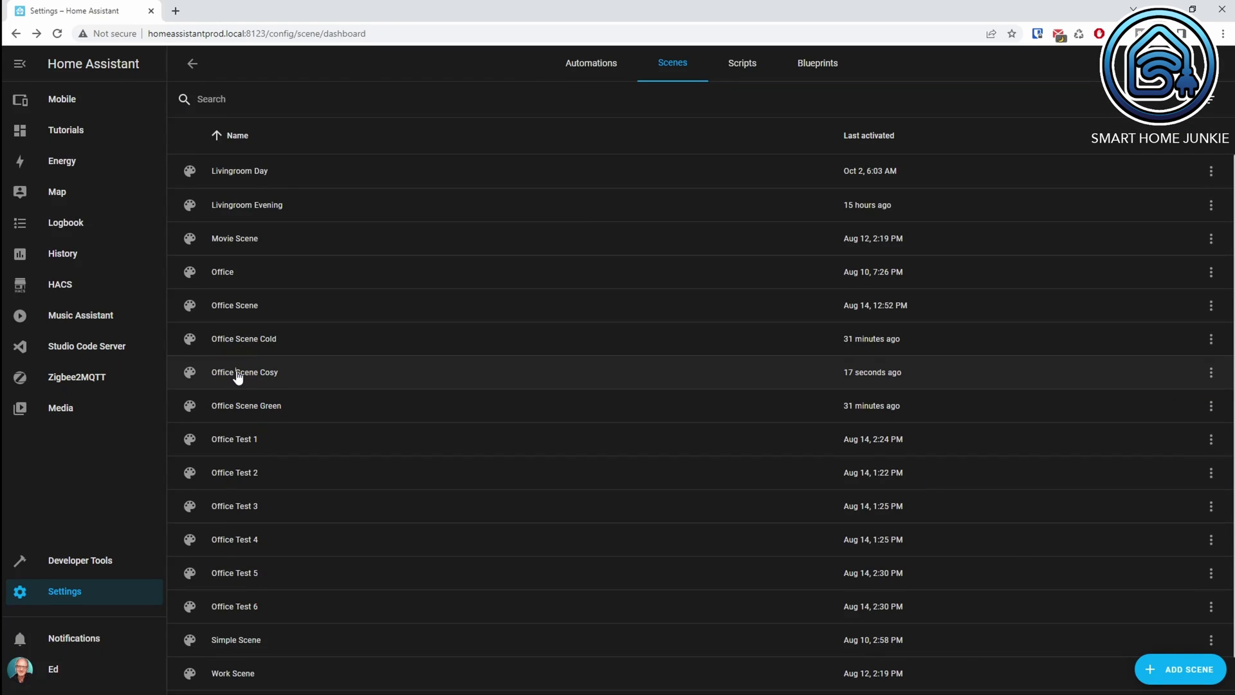
pyautogui.click(237, 373)
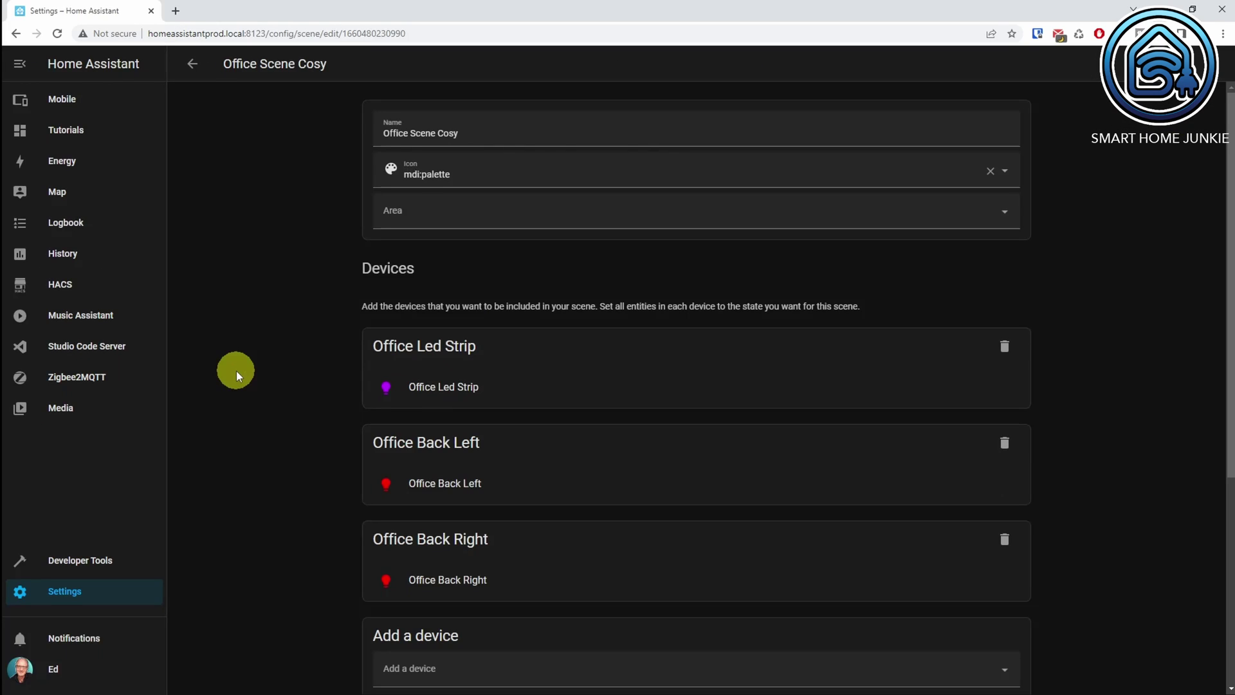
pyautogui.scroll(-5, 298, 458)
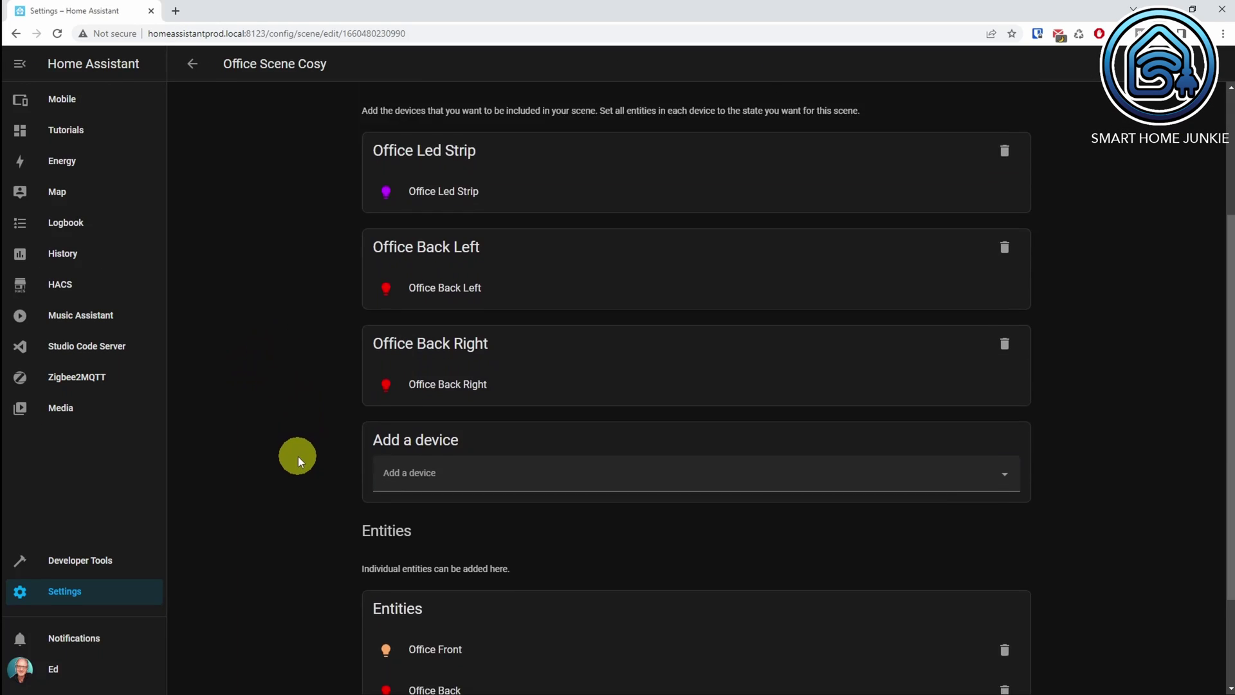
pyautogui.scroll(5, 299, 457)
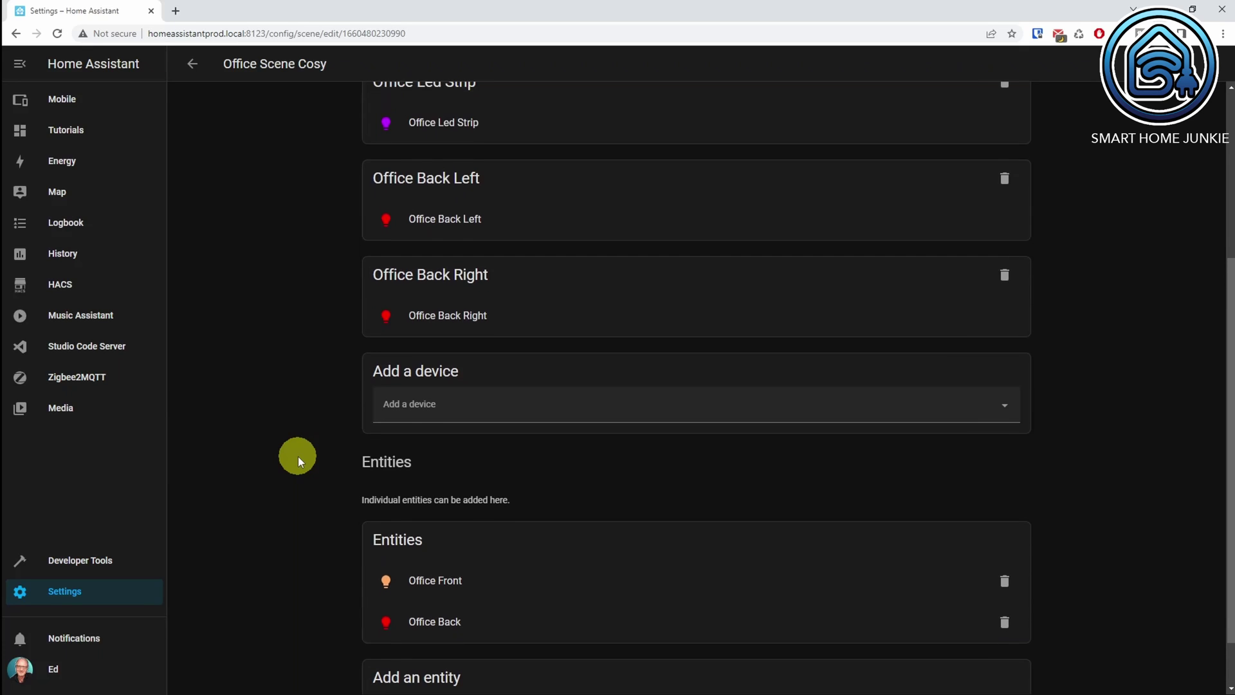
pyautogui.click(191, 64)
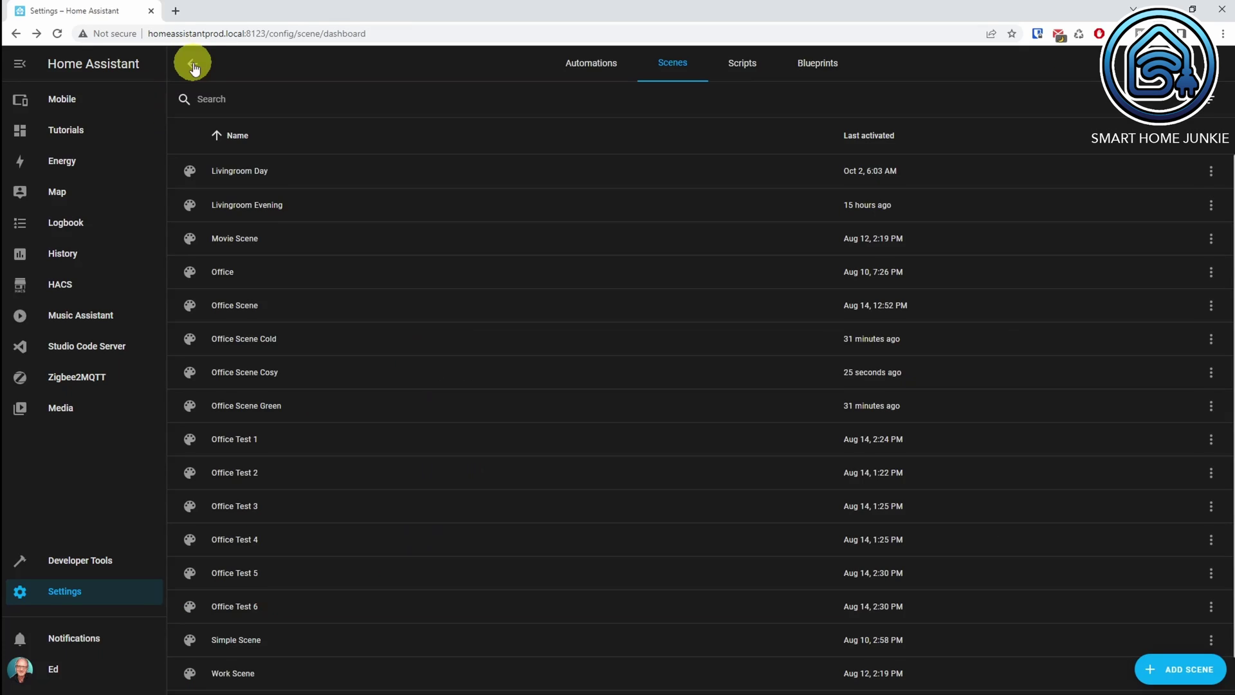
pyautogui.click(243, 351)
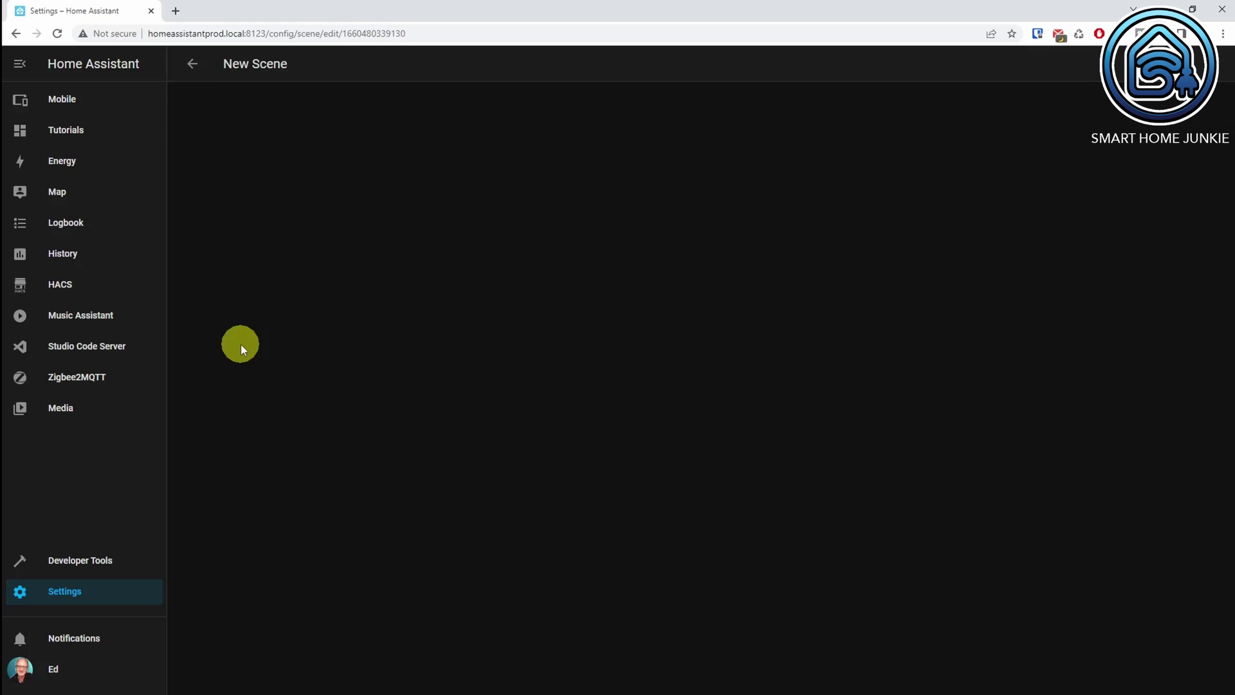
pyautogui.scroll(-5, 241, 345)
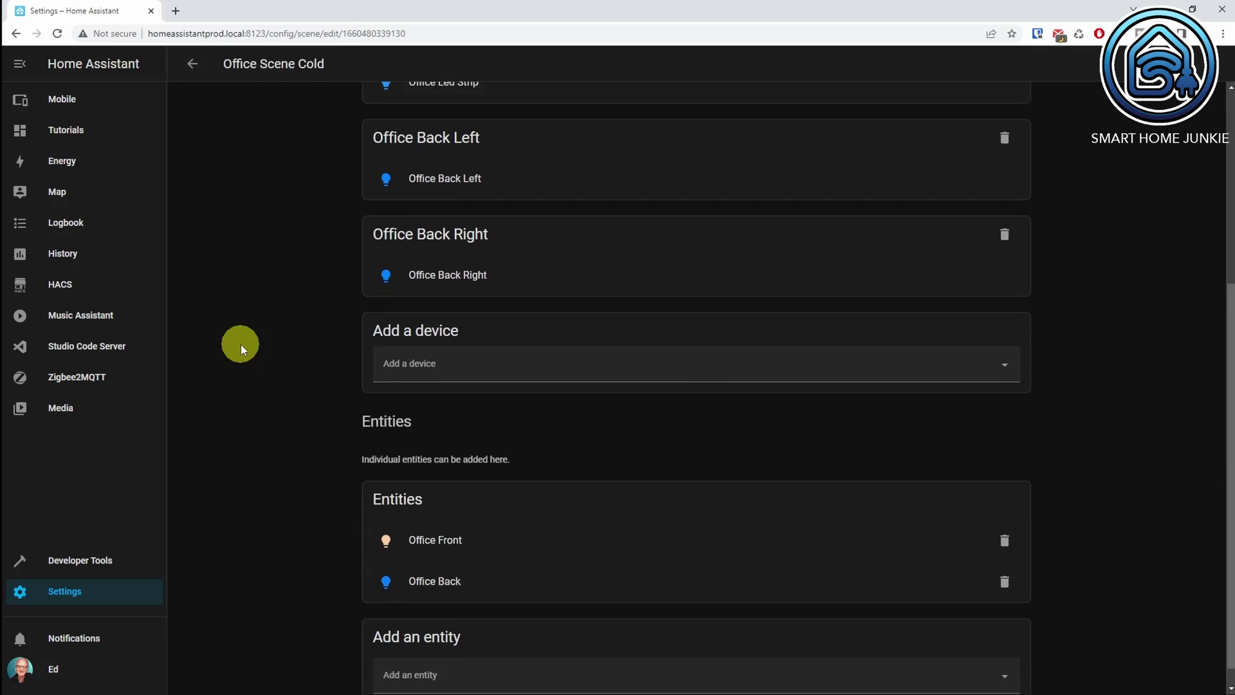
pyautogui.scroll(5, 241, 345)
pyautogui.click(191, 65)
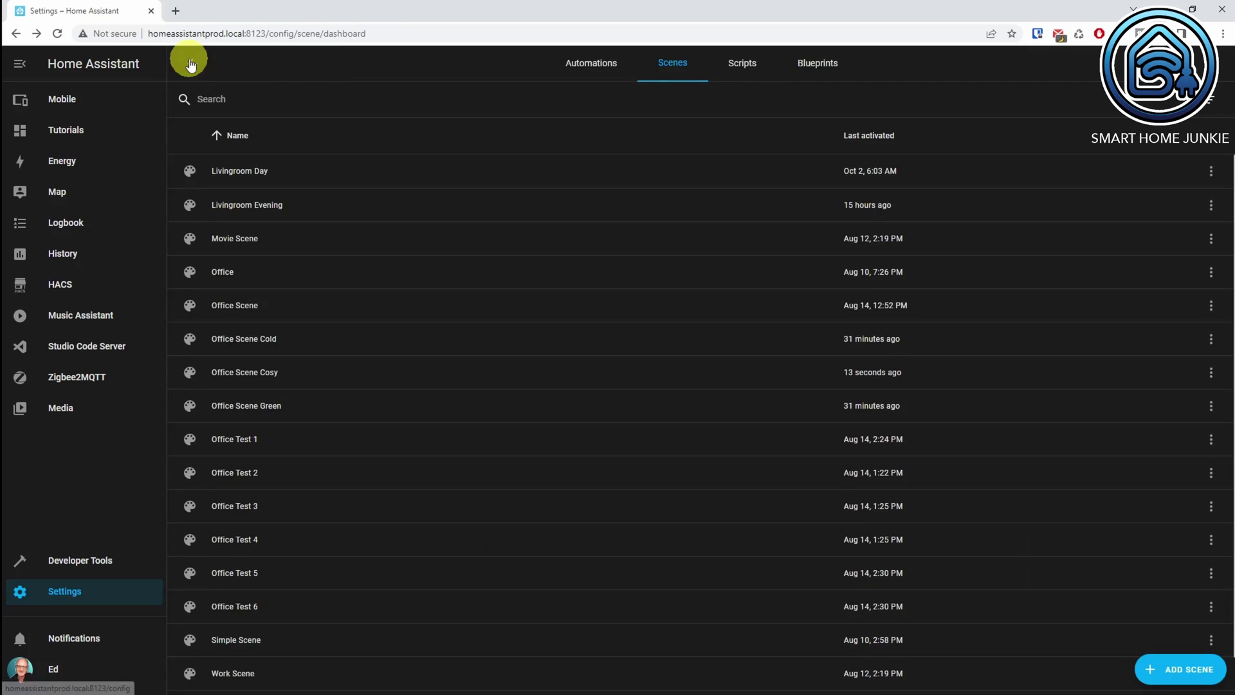
pyautogui.click(232, 405)
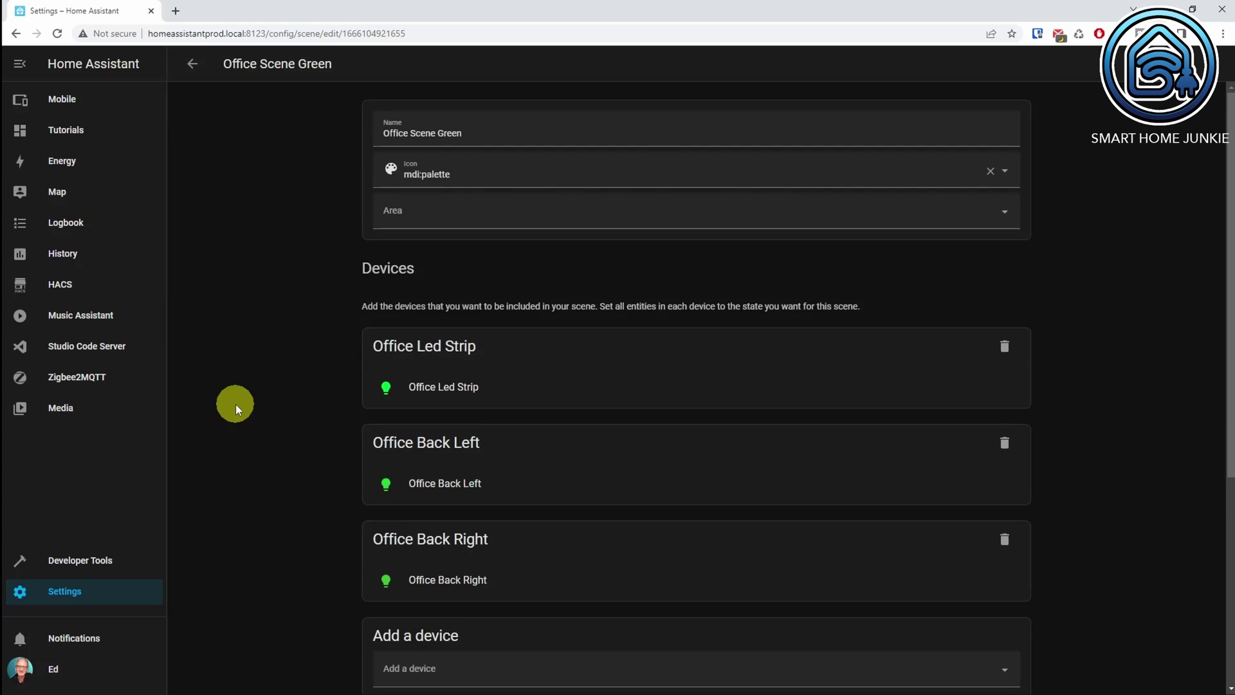
pyautogui.scroll(-3, 236, 404)
pyautogui.scroll(3, 233, 404)
pyautogui.click(192, 62)
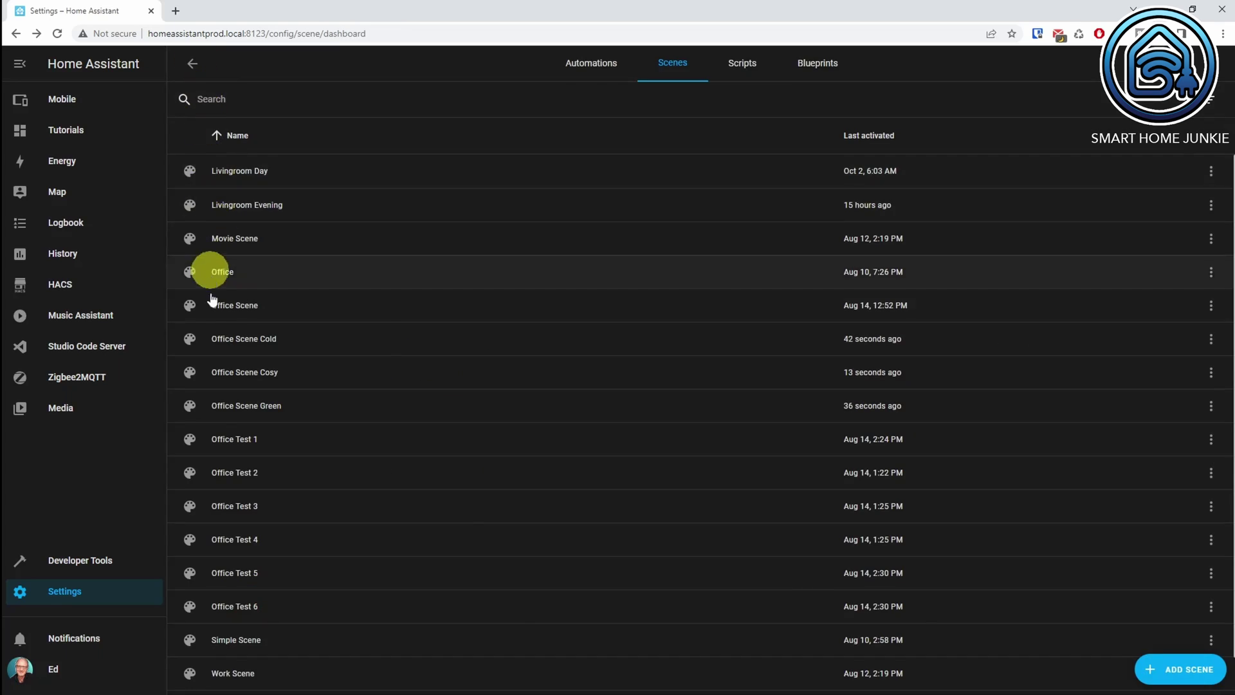
pyautogui.click(225, 380)
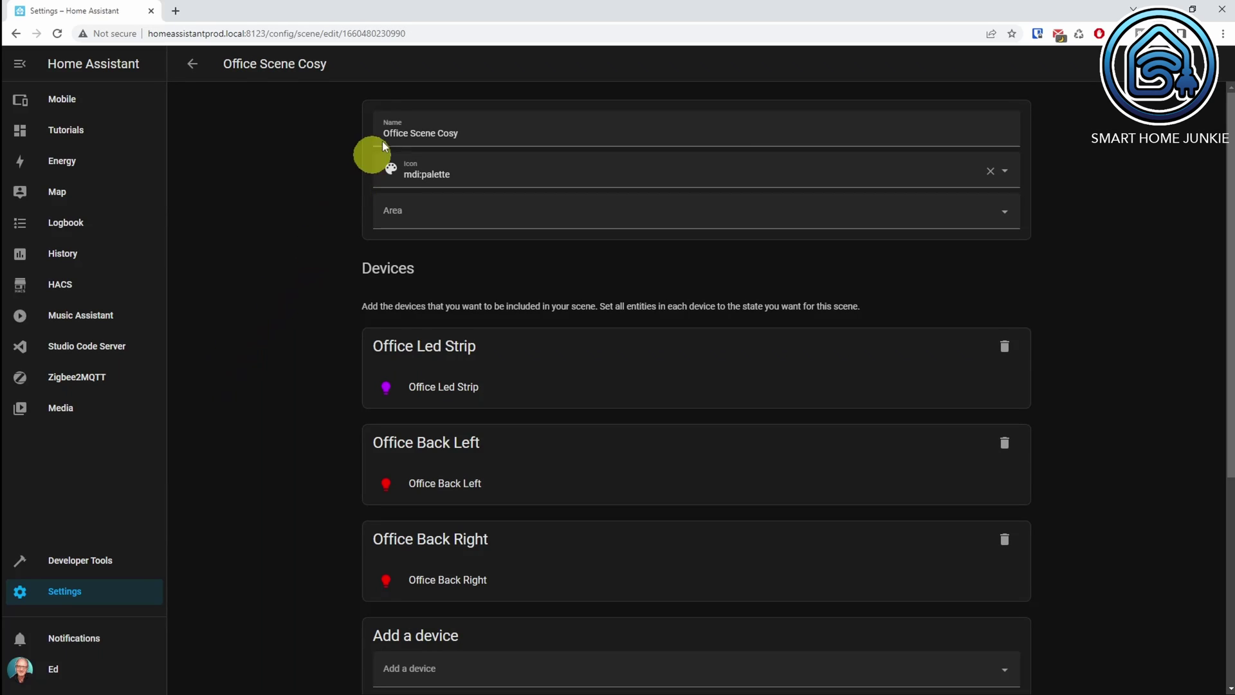
pyautogui.click(192, 63)
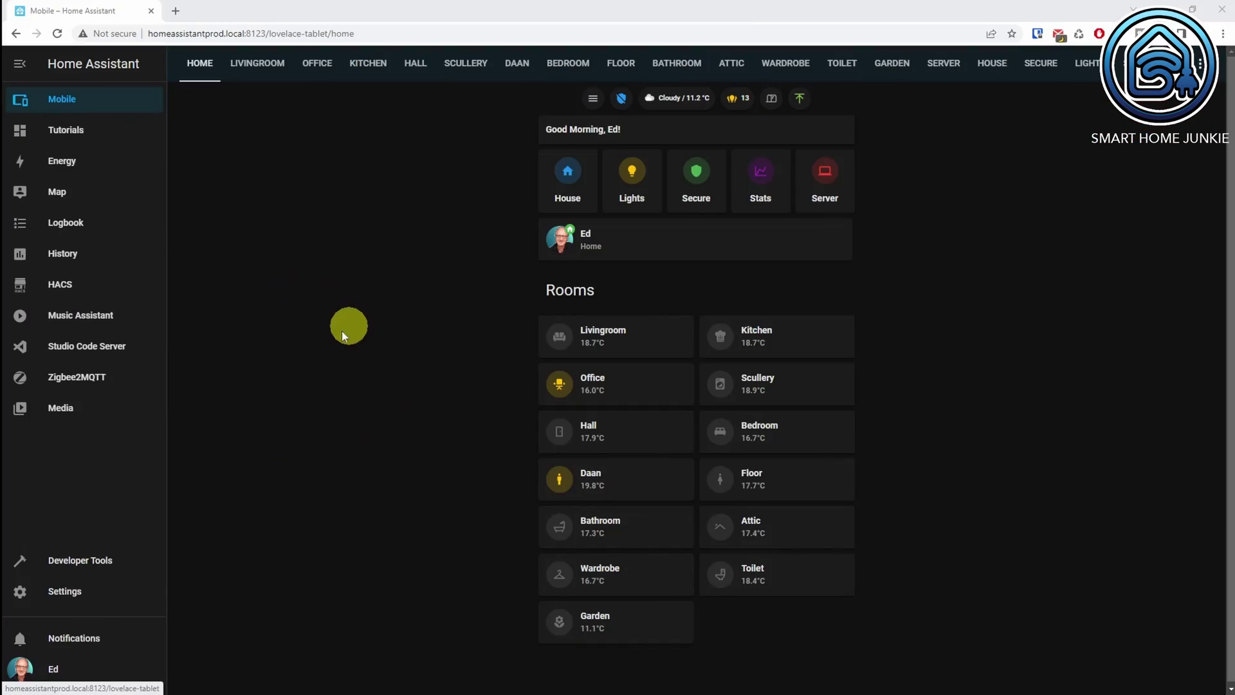
# From Settings > Devices & Services > Helpers, start creating a new Dropdown helper.
pyautogui.click(62, 591)
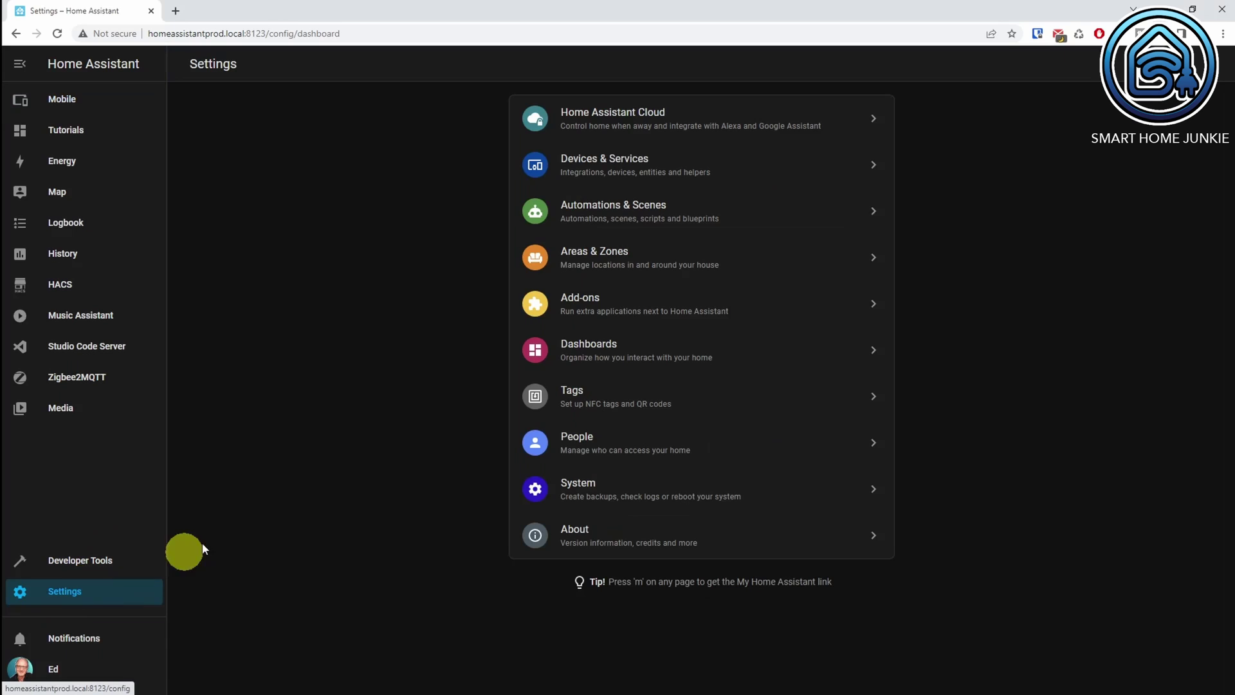
pyautogui.click(647, 162)
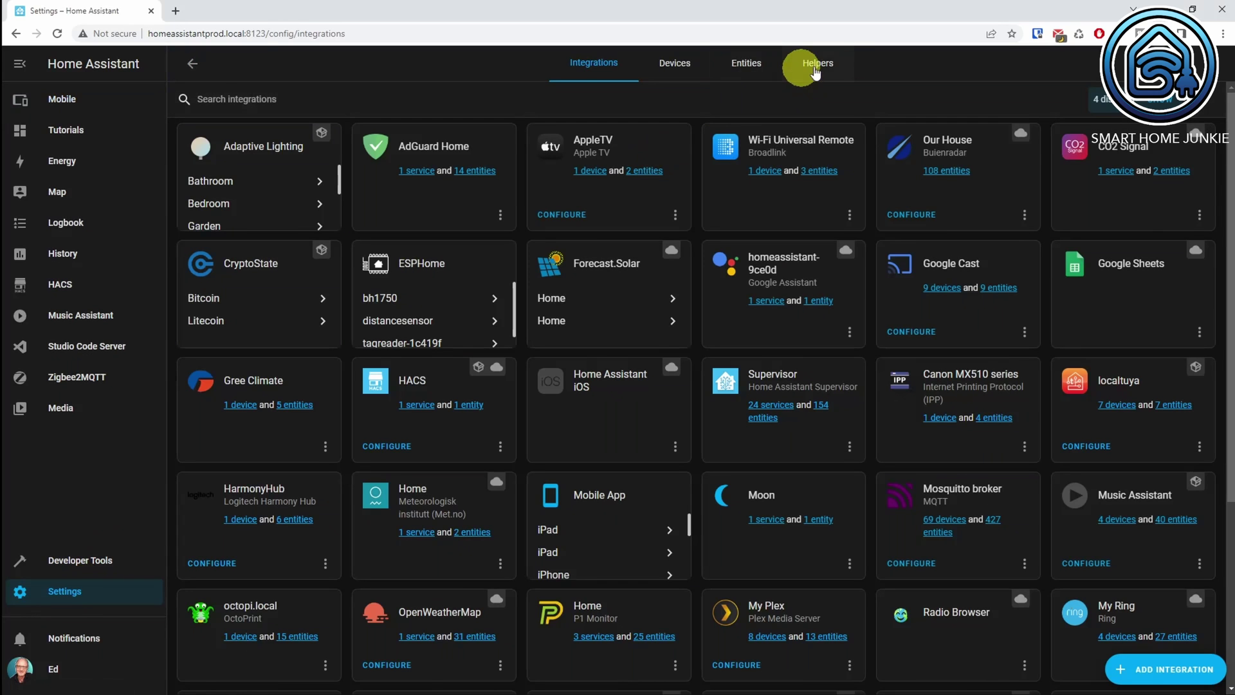
pyautogui.click(813, 67)
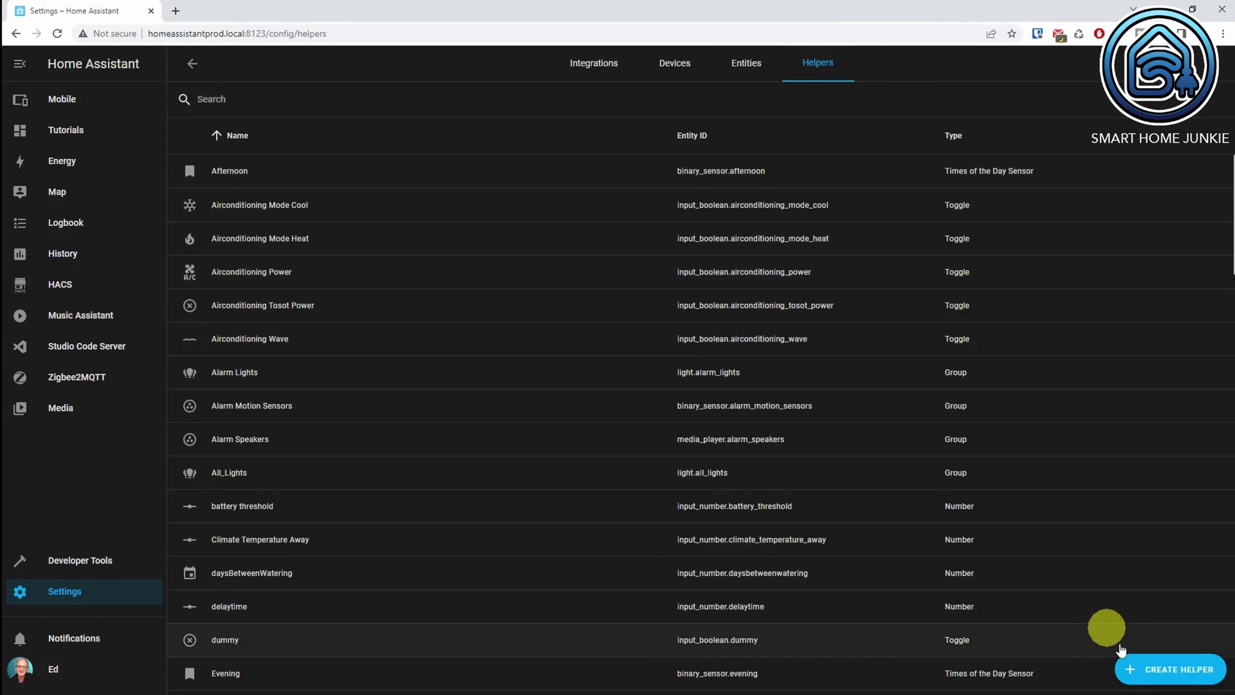
pyautogui.click(1165, 677)
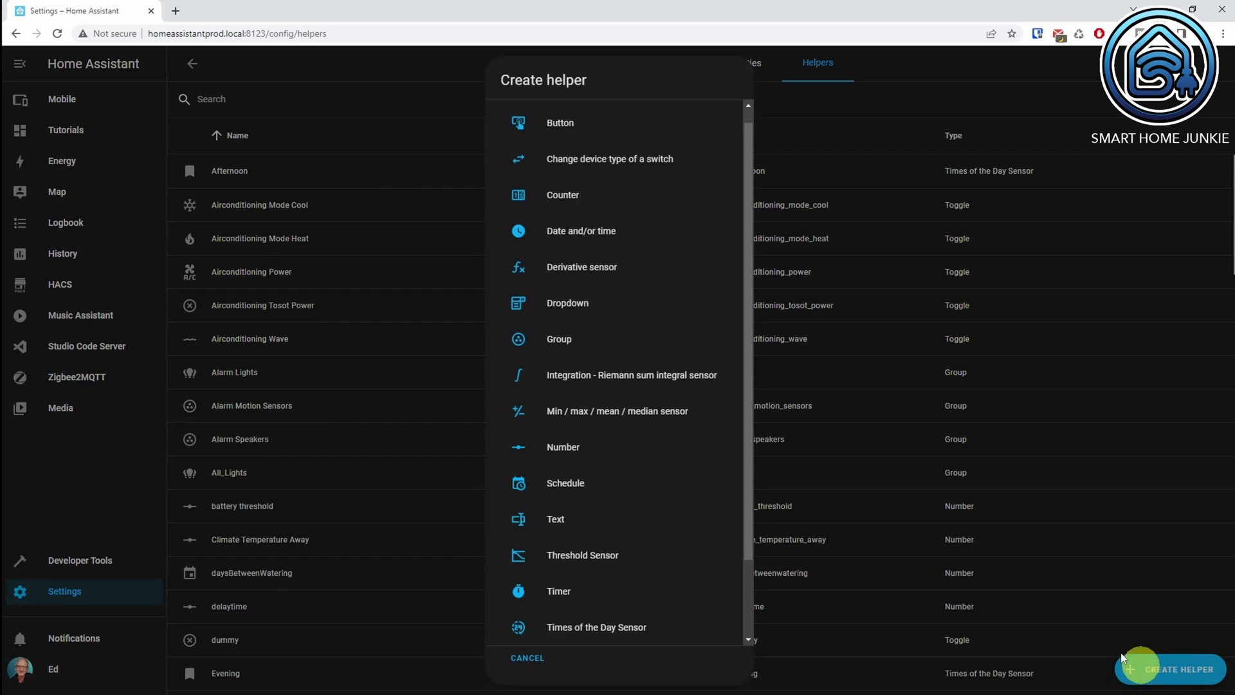
pyautogui.click(570, 304)
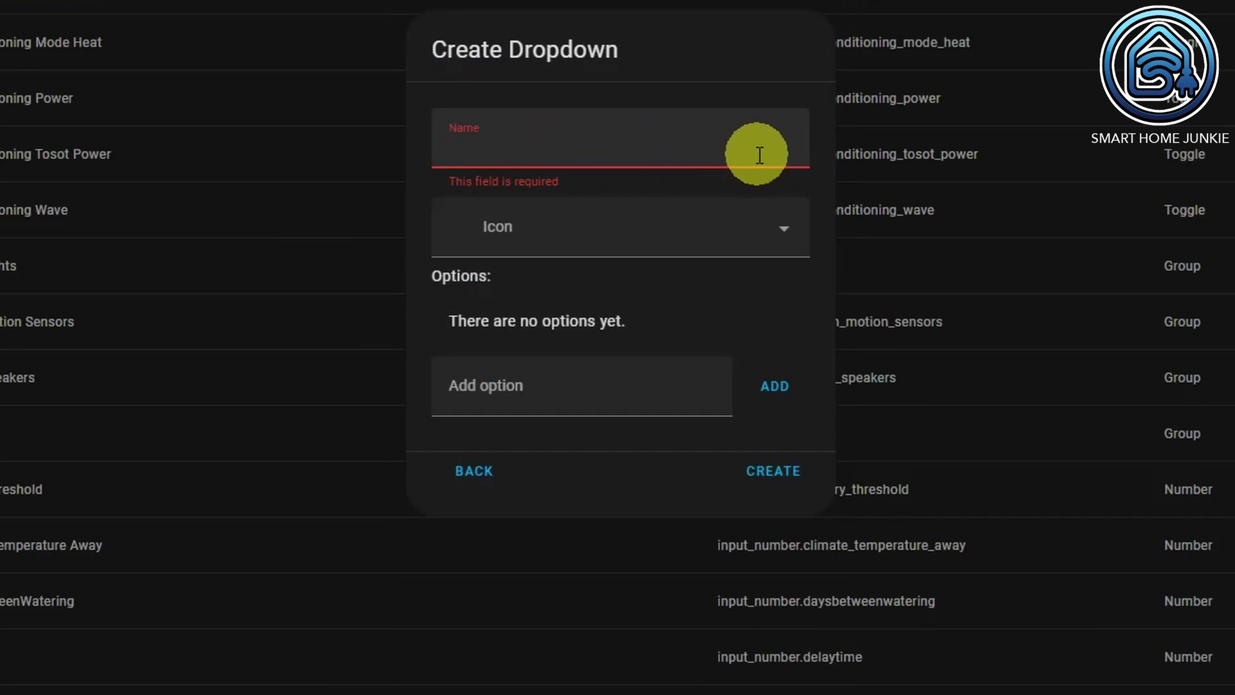
# Name the dropdown Scene Entities and give it the mdi:palette icon.
pyautogui.write('S')
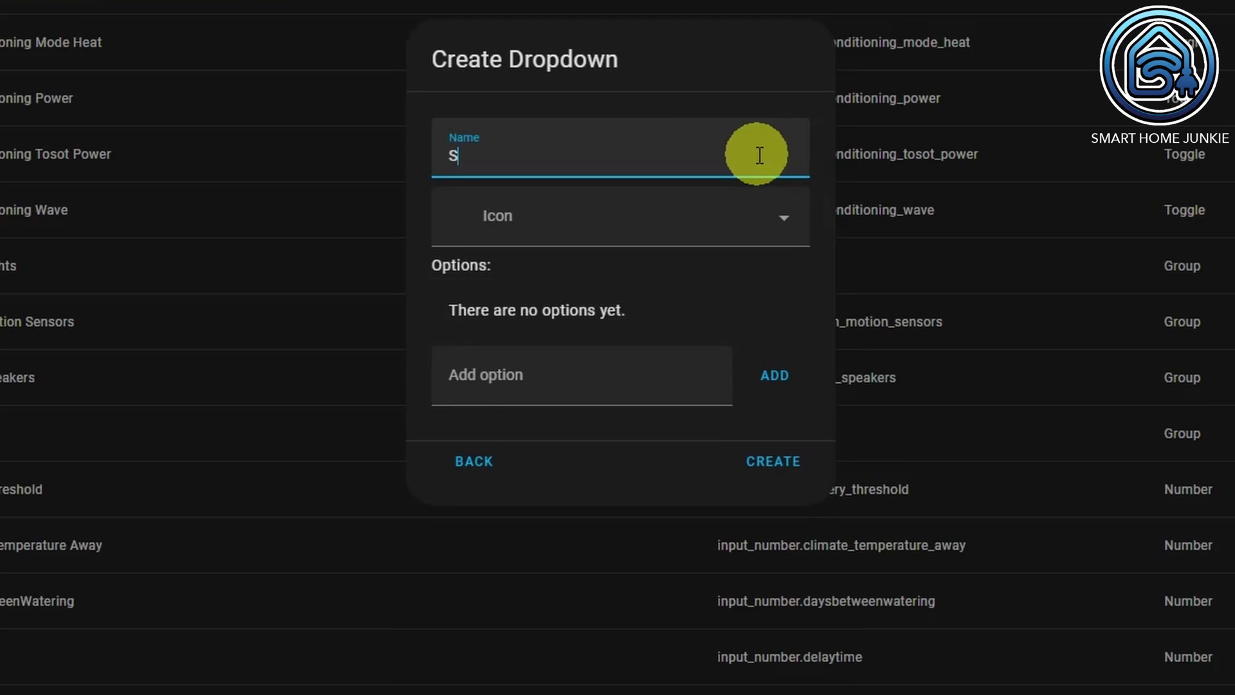
pyautogui.write('cene Entities')
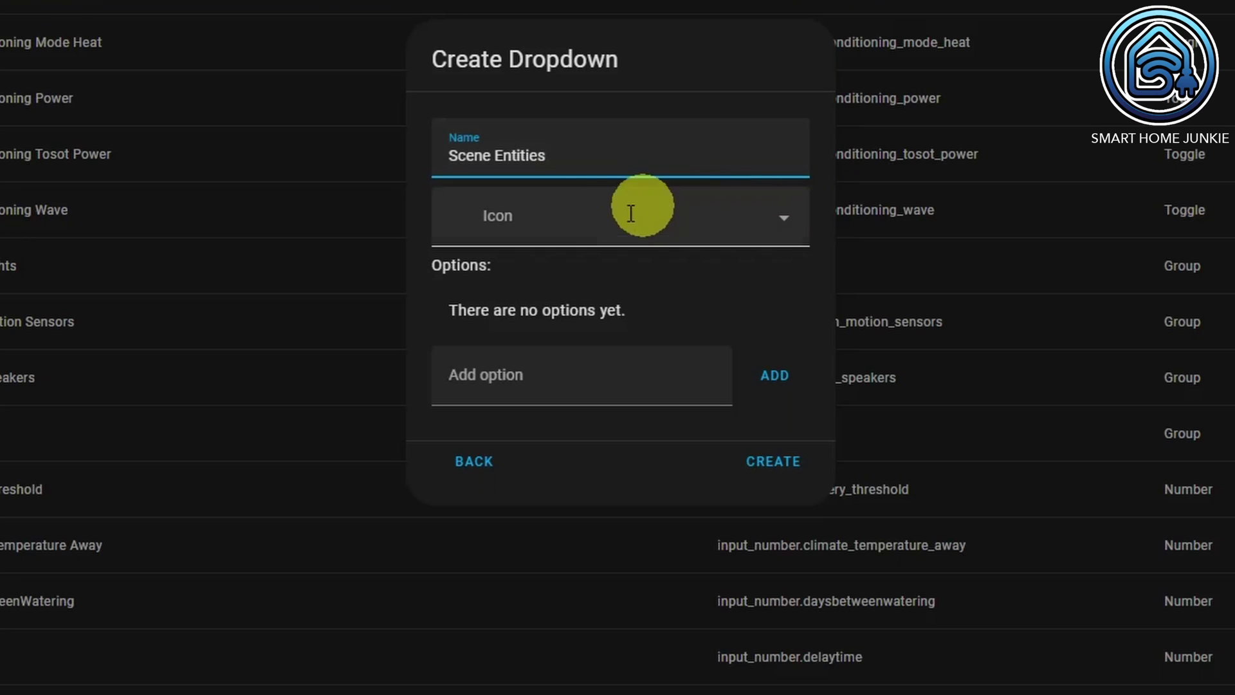
pyautogui.click(589, 222)
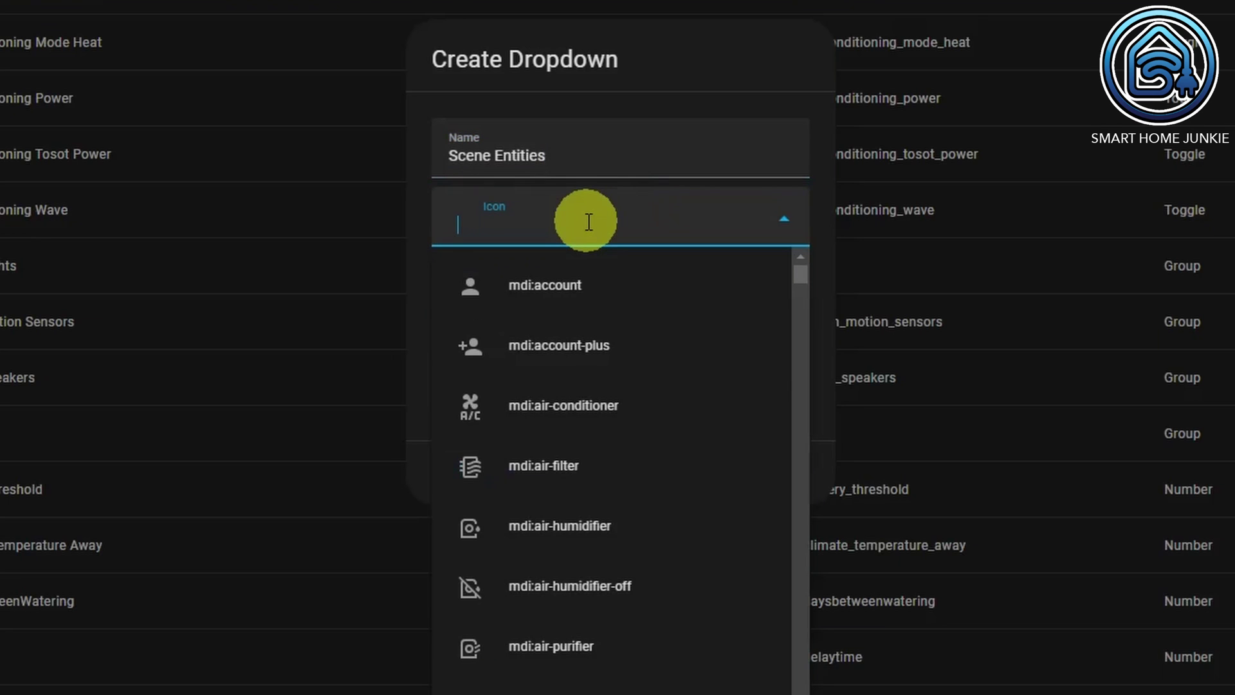
pyautogui.write('pale')
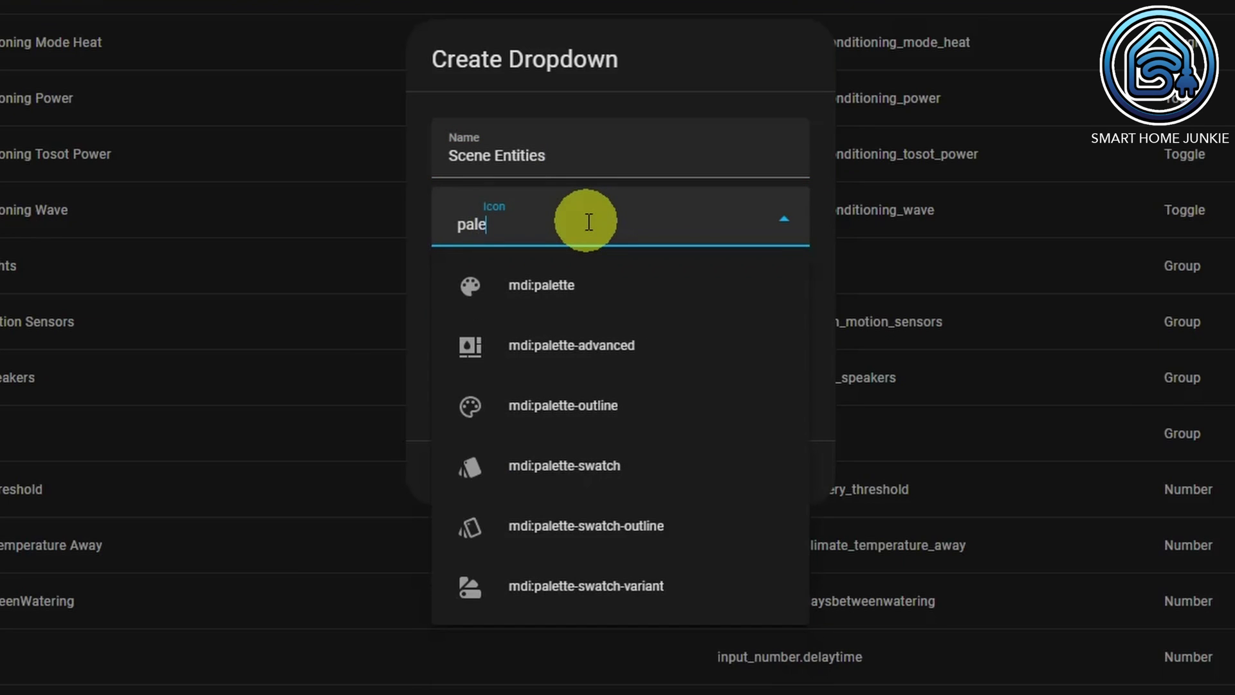
pyautogui.click(567, 285)
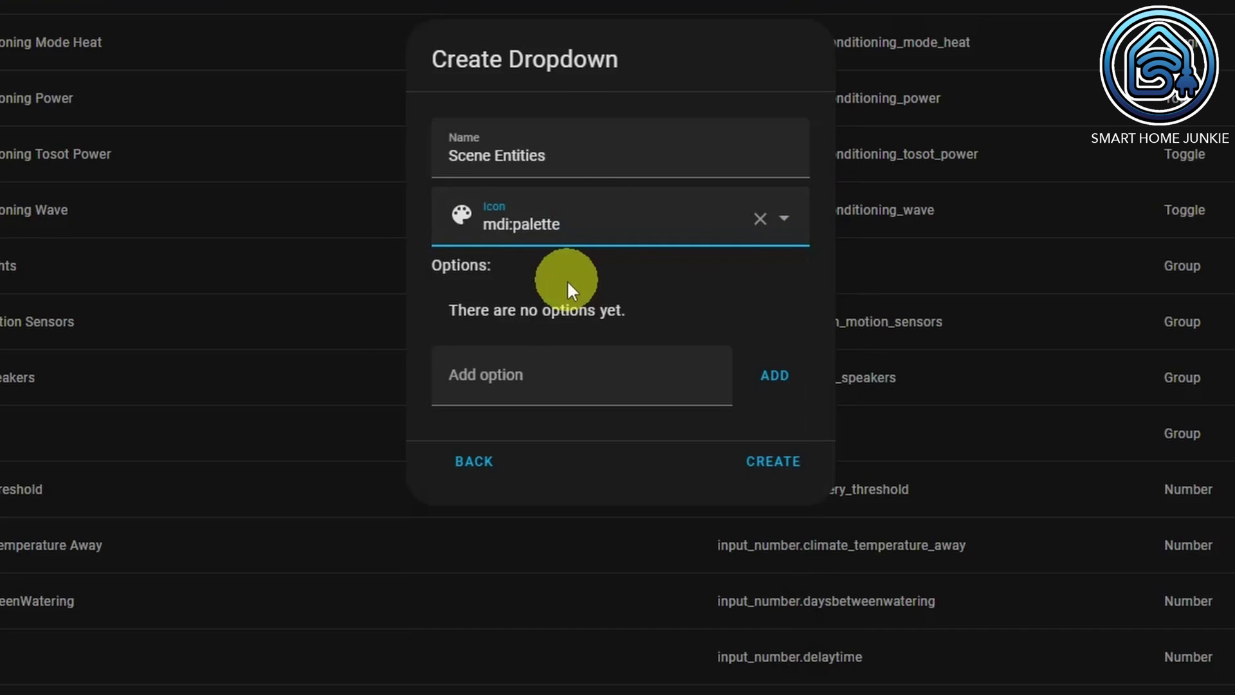
# Add options scene.office_scene_cold, scene.office_scene_green and scene.office_scene_cosy, then create the dropdown.
pyautogui.click(570, 384)
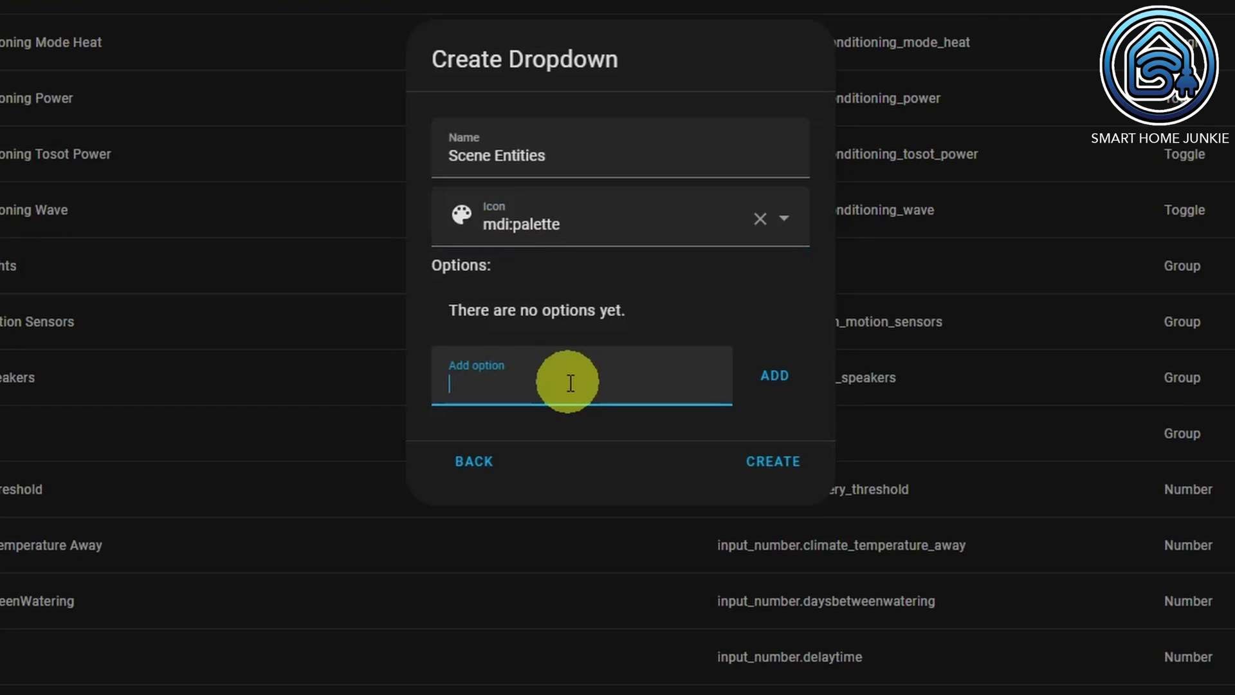
pyautogui.write('scene.offic')
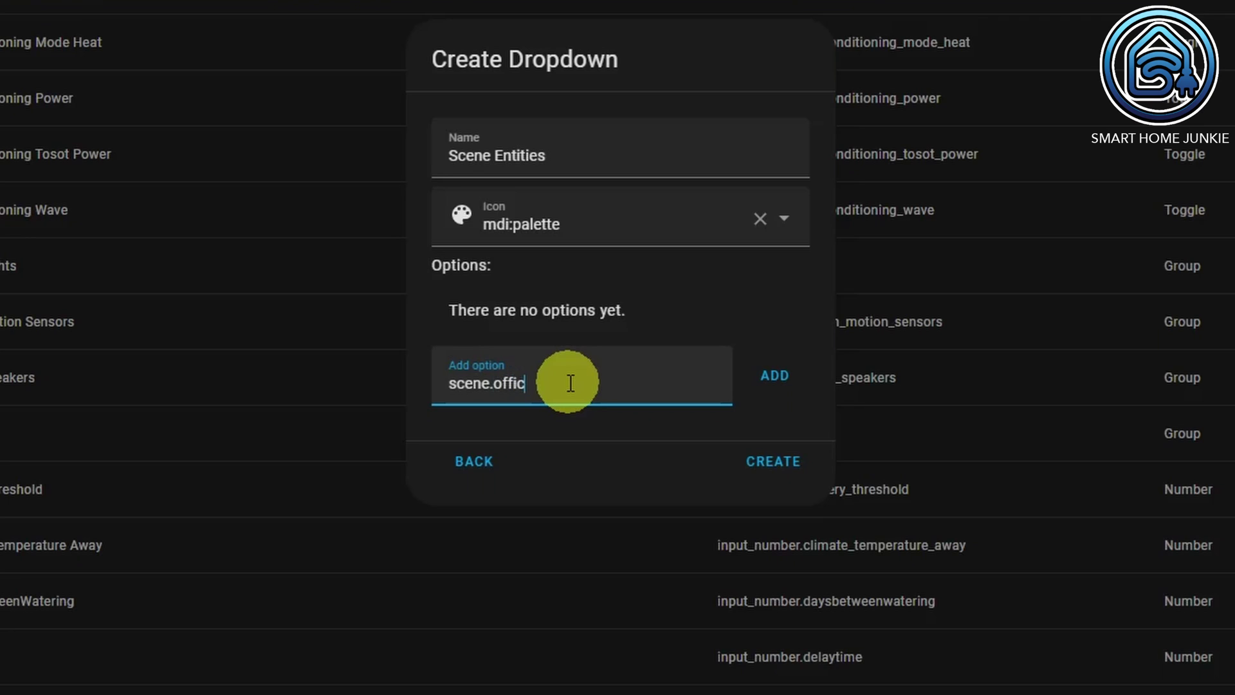
pyautogui.write('e_scene_cold')
pyautogui.click(777, 378)
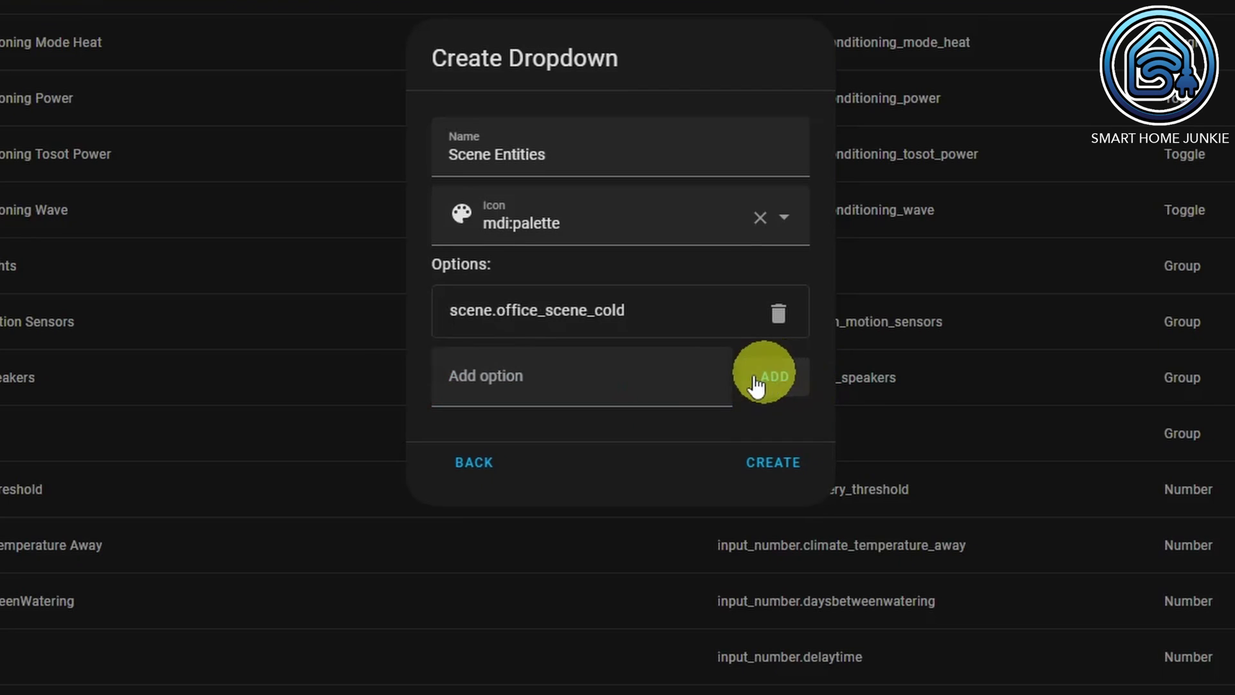
pyautogui.click(545, 383)
pyautogui.write('scene')
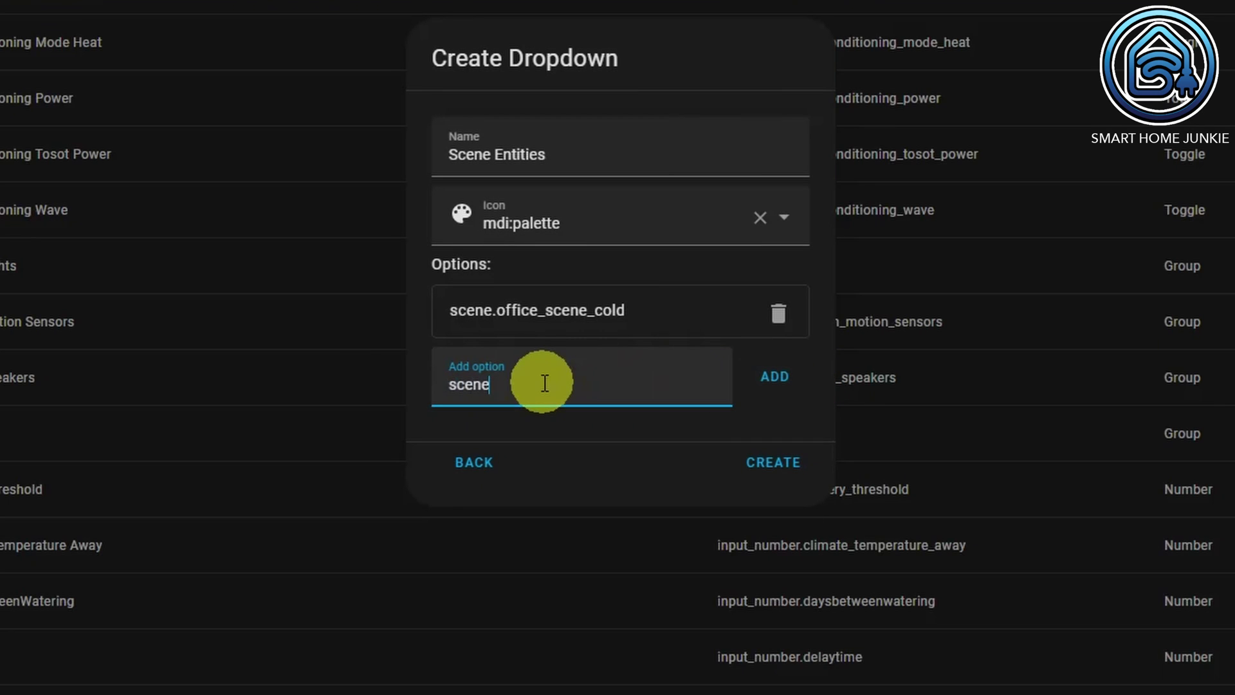
pyautogui.write('.office_scene_')
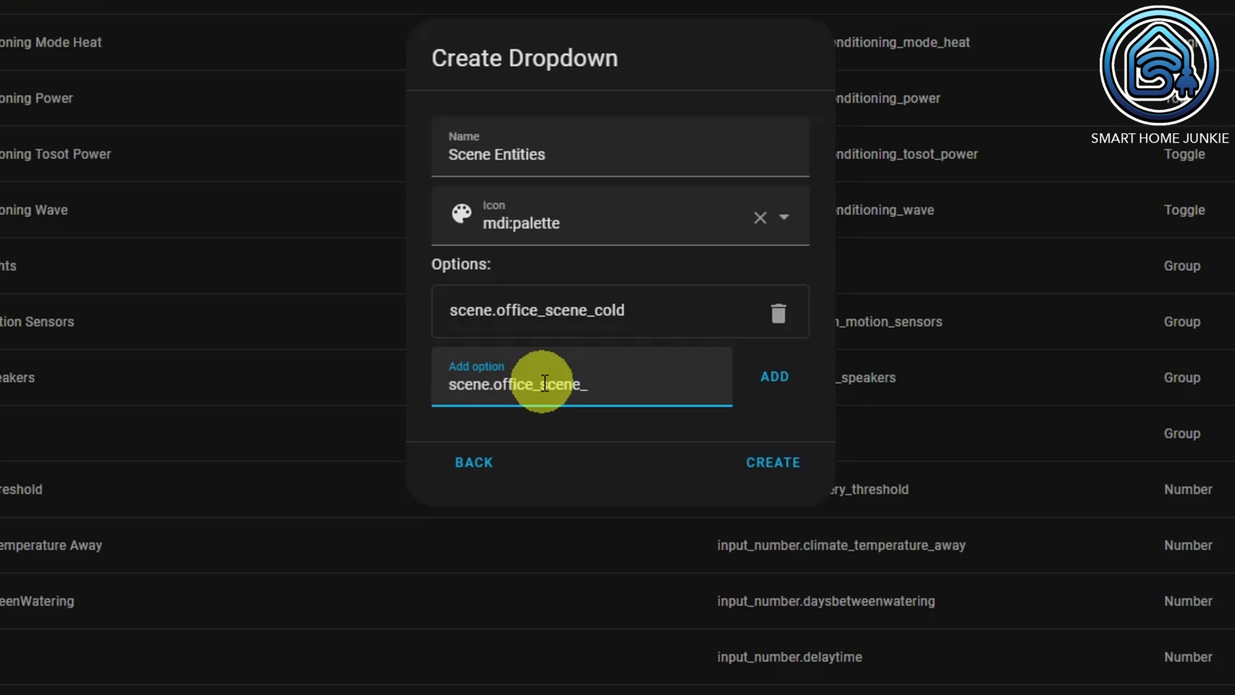
pyautogui.write('green')
pyautogui.click(781, 381)
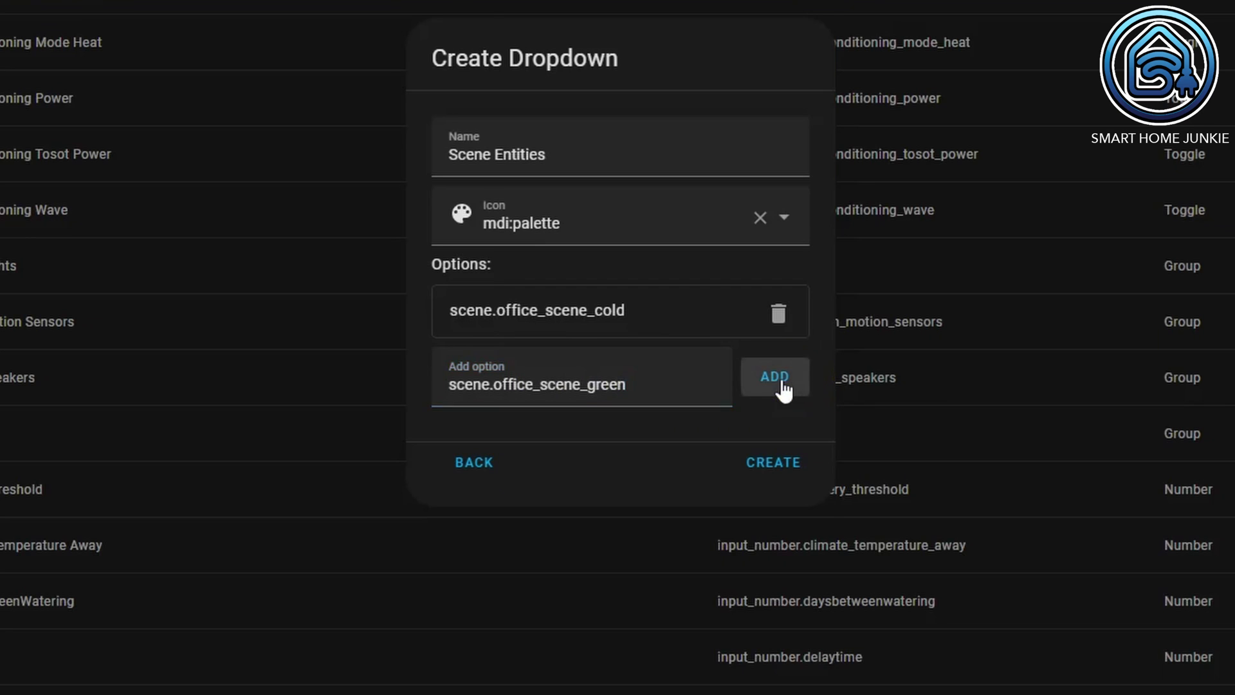
pyautogui.click(610, 407)
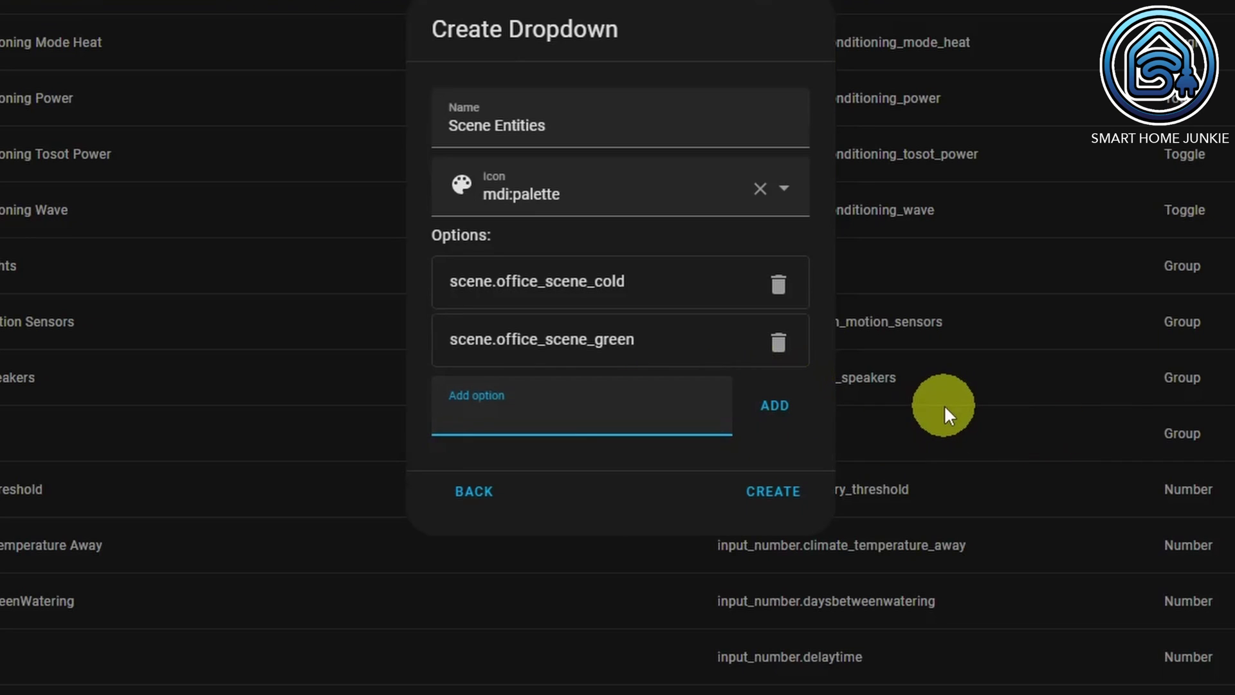
pyautogui.write('scene.office_scene')
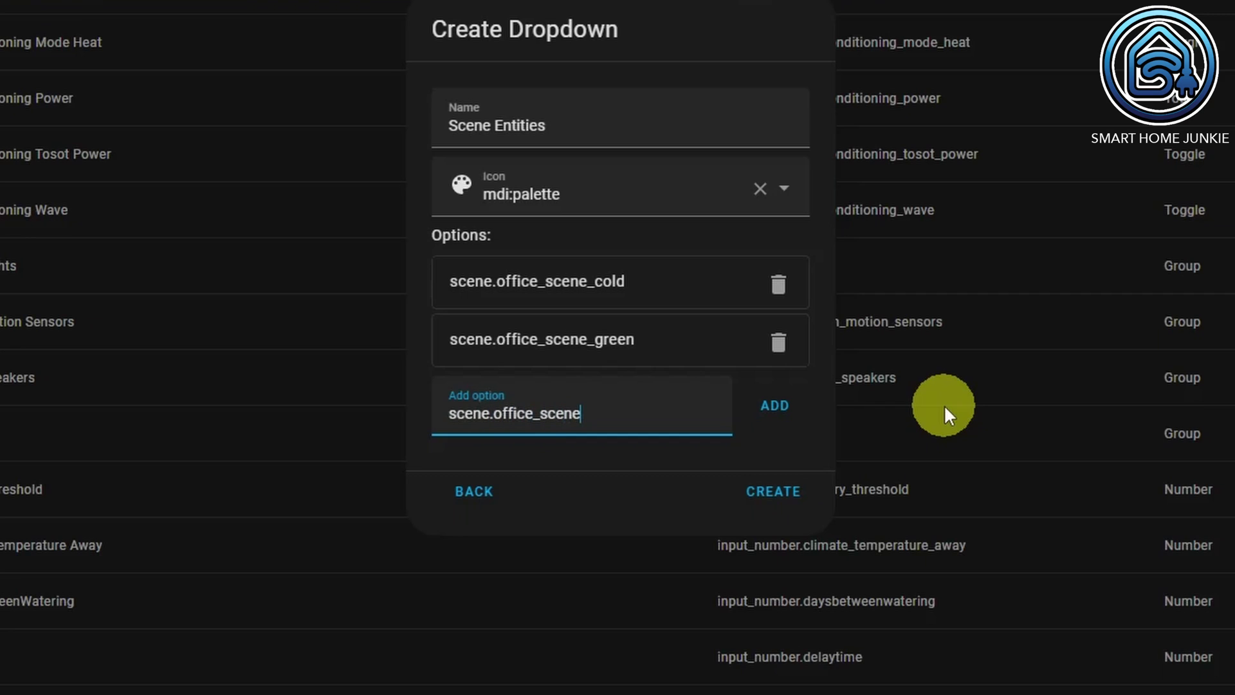
pyautogui.write('_cosy')
pyautogui.click(775, 406)
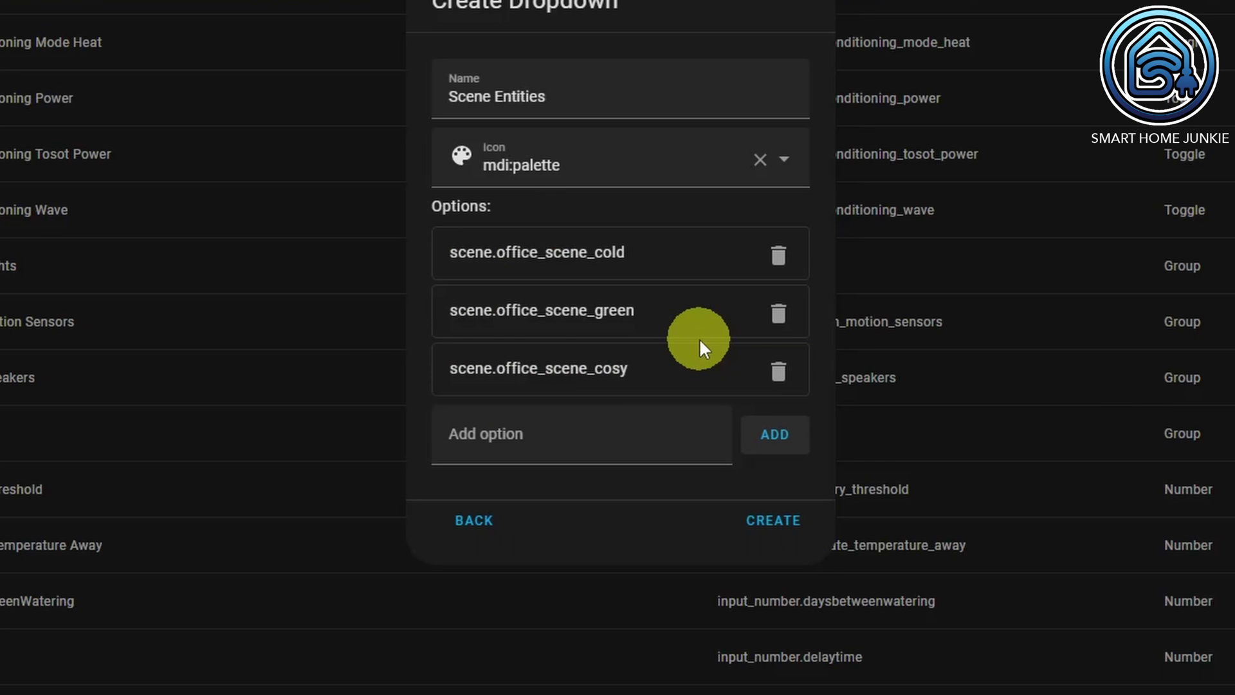
pyautogui.click(791, 529)
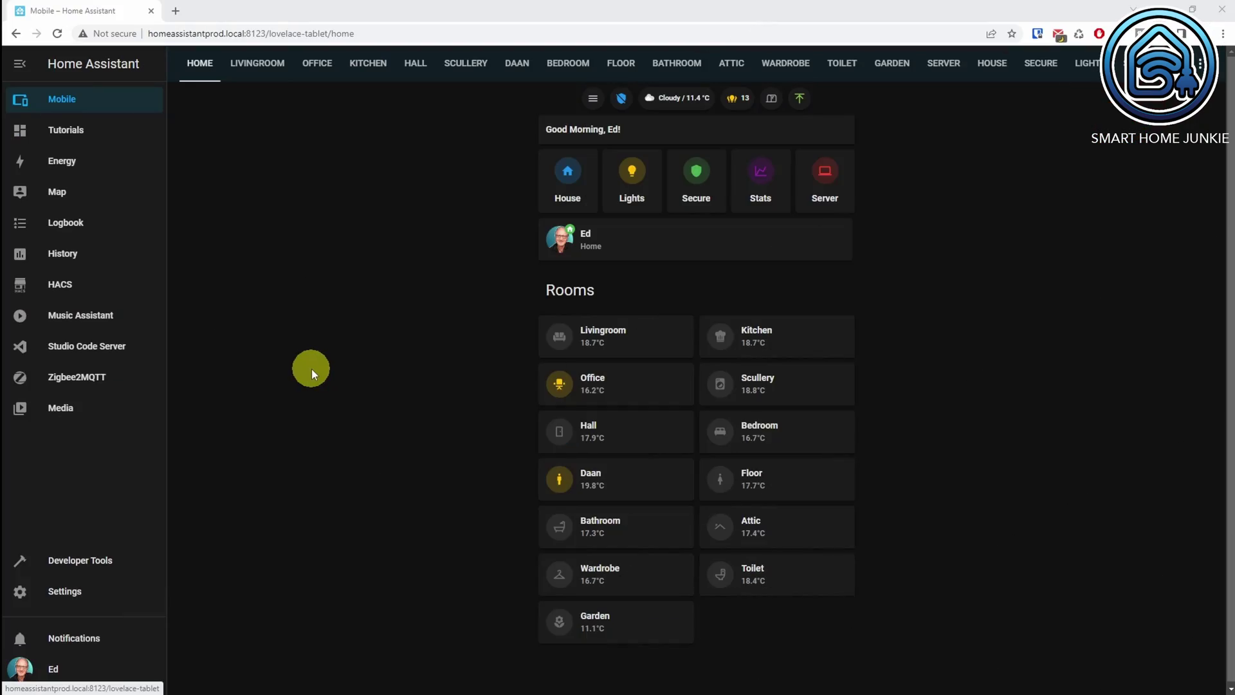
# Create a new empty automation from Settings > Automations & Scenes.
pyautogui.click(62, 590)
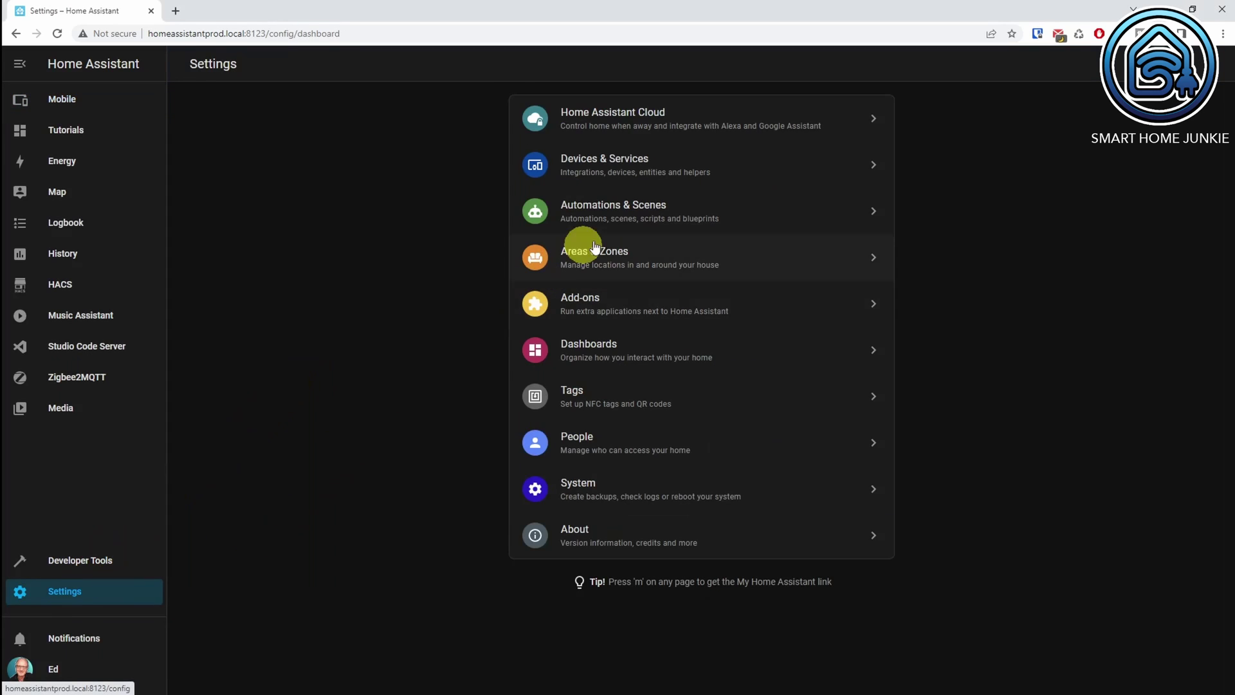
pyautogui.click(621, 217)
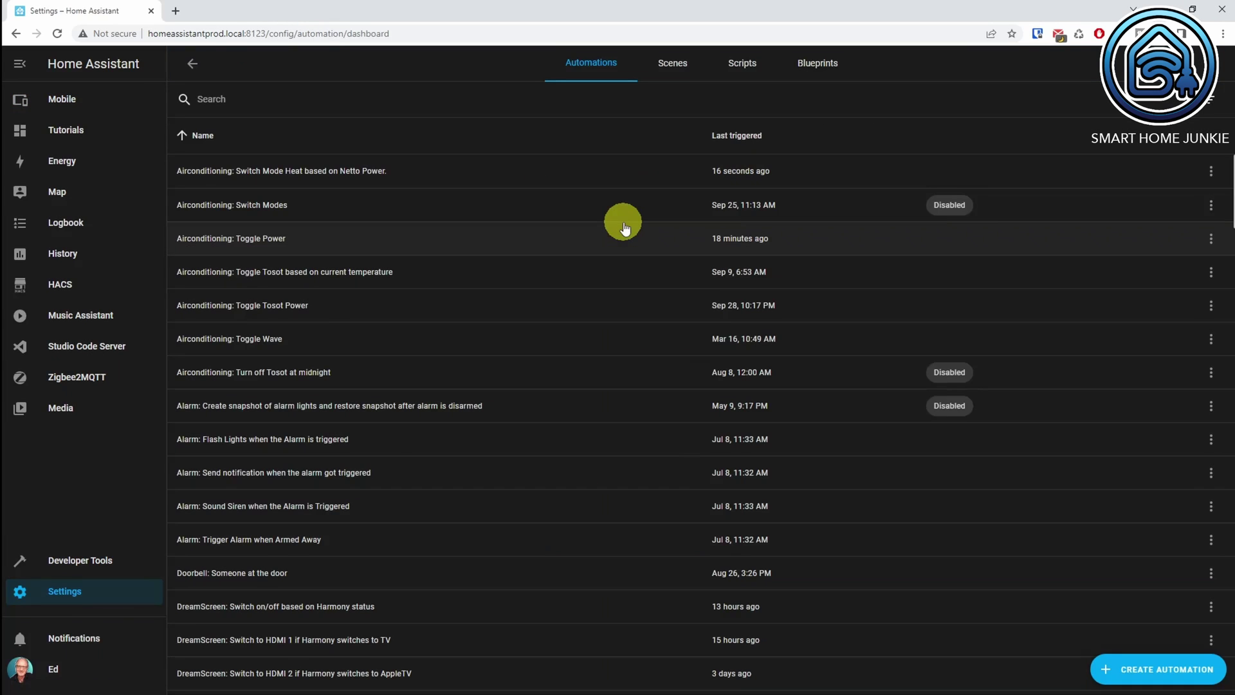
pyautogui.click(1158, 669)
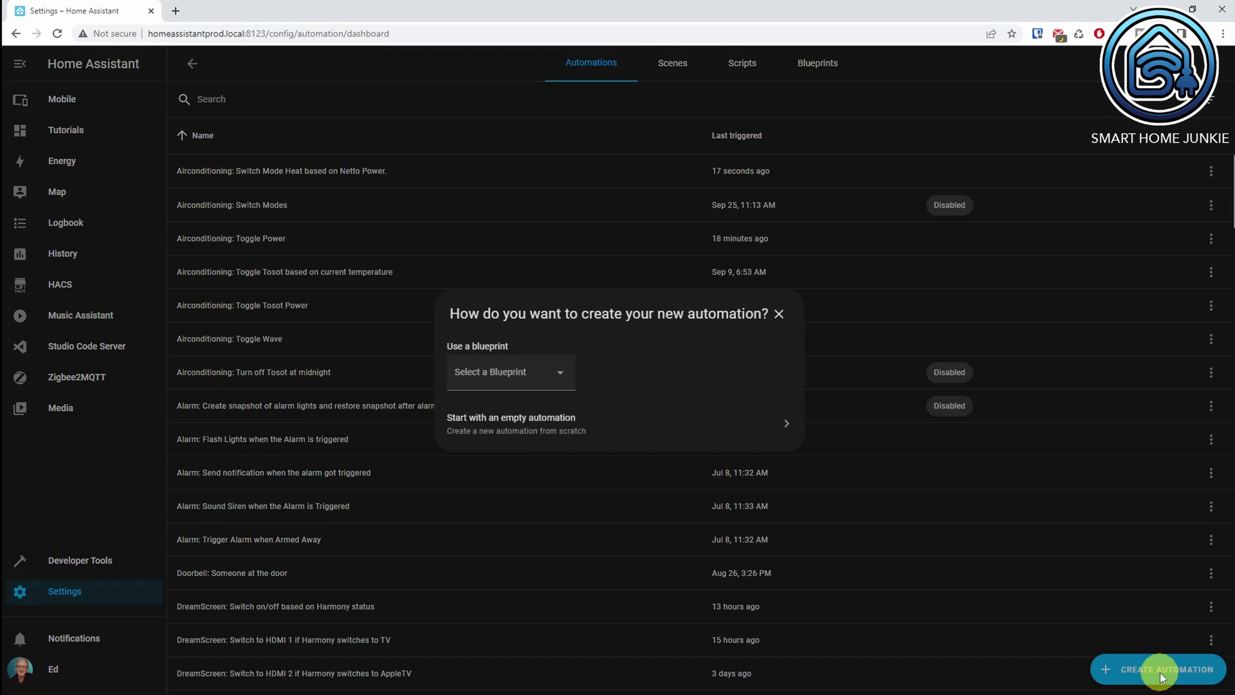
pyautogui.click(498, 425)
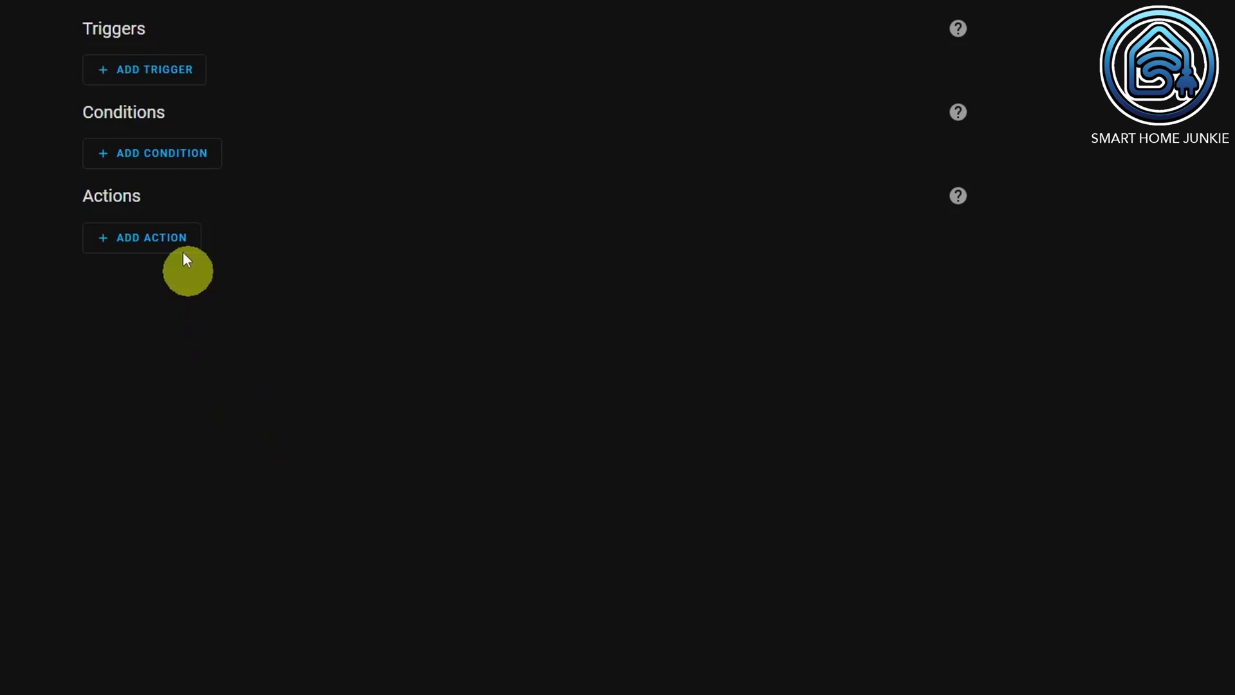
# Add a device trigger for the Office Tuya Switch's single press.
pyautogui.click(135, 80)
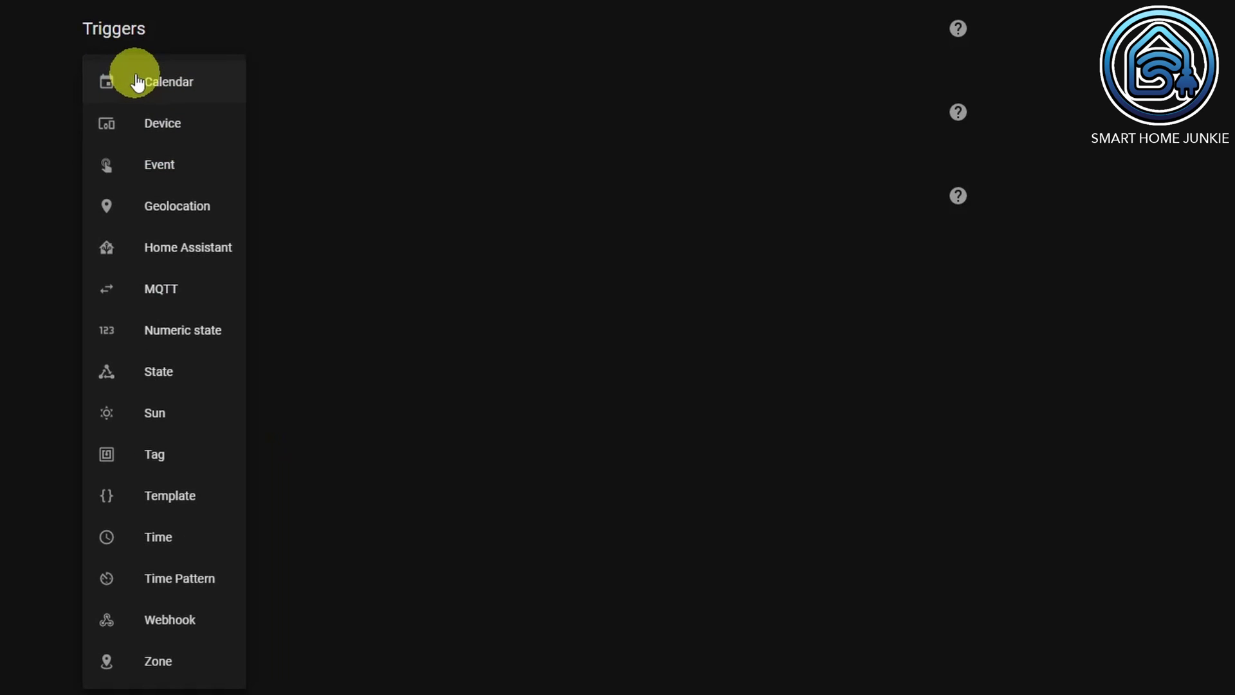
pyautogui.click(151, 126)
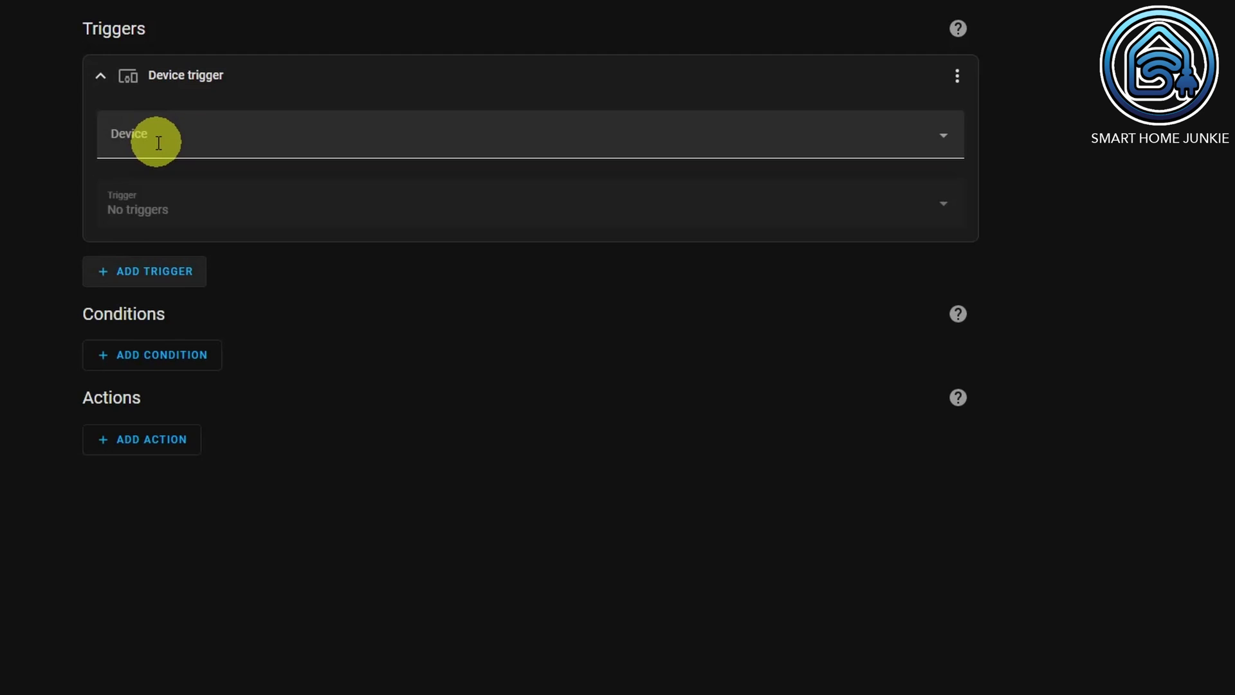
pyautogui.click(159, 143)
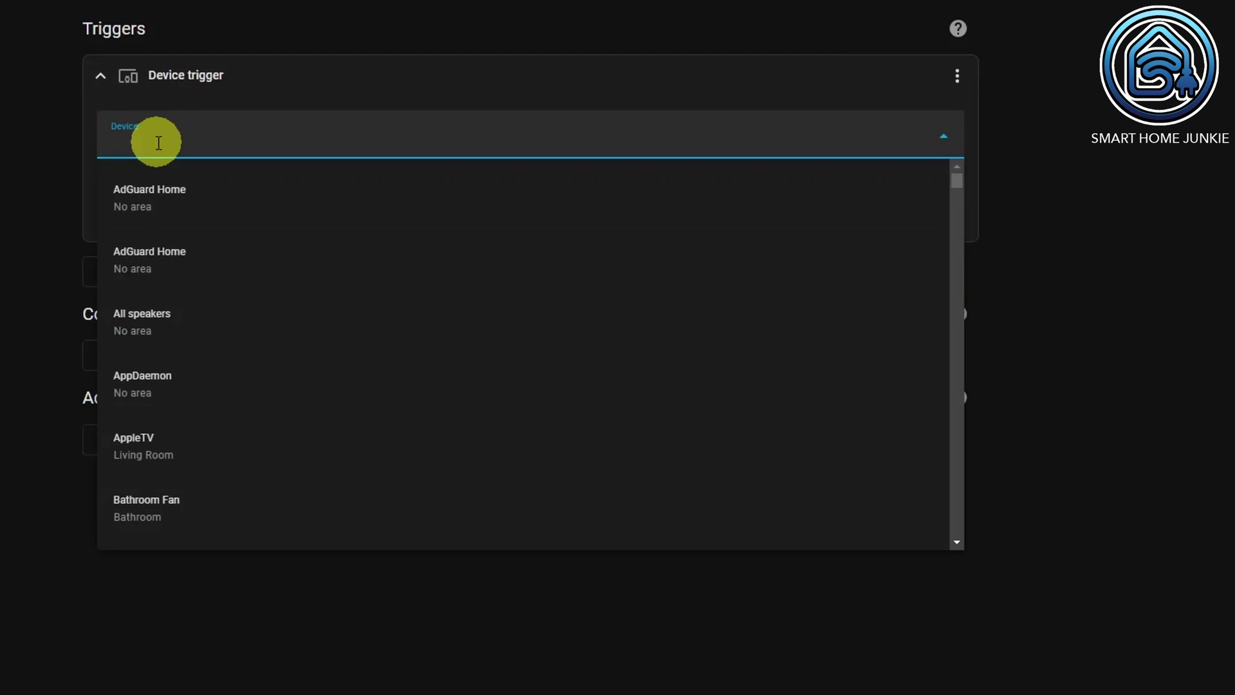
pyautogui.write('Off')
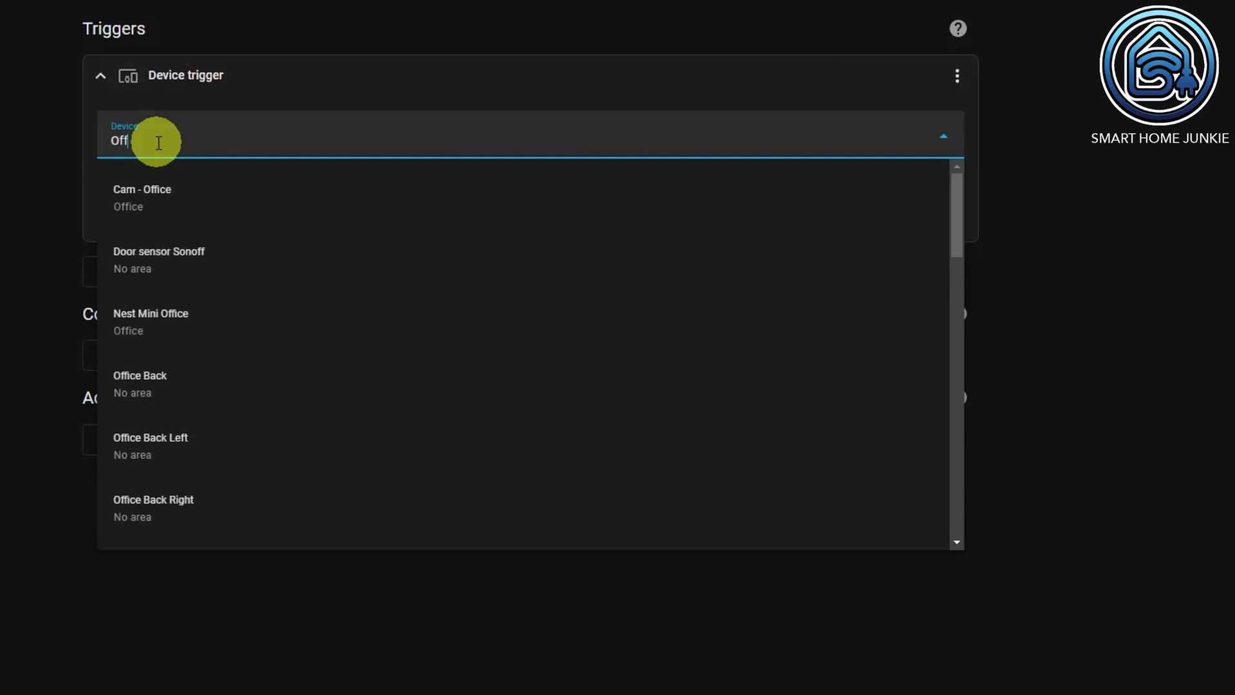
pyautogui.write('ice Tuya')
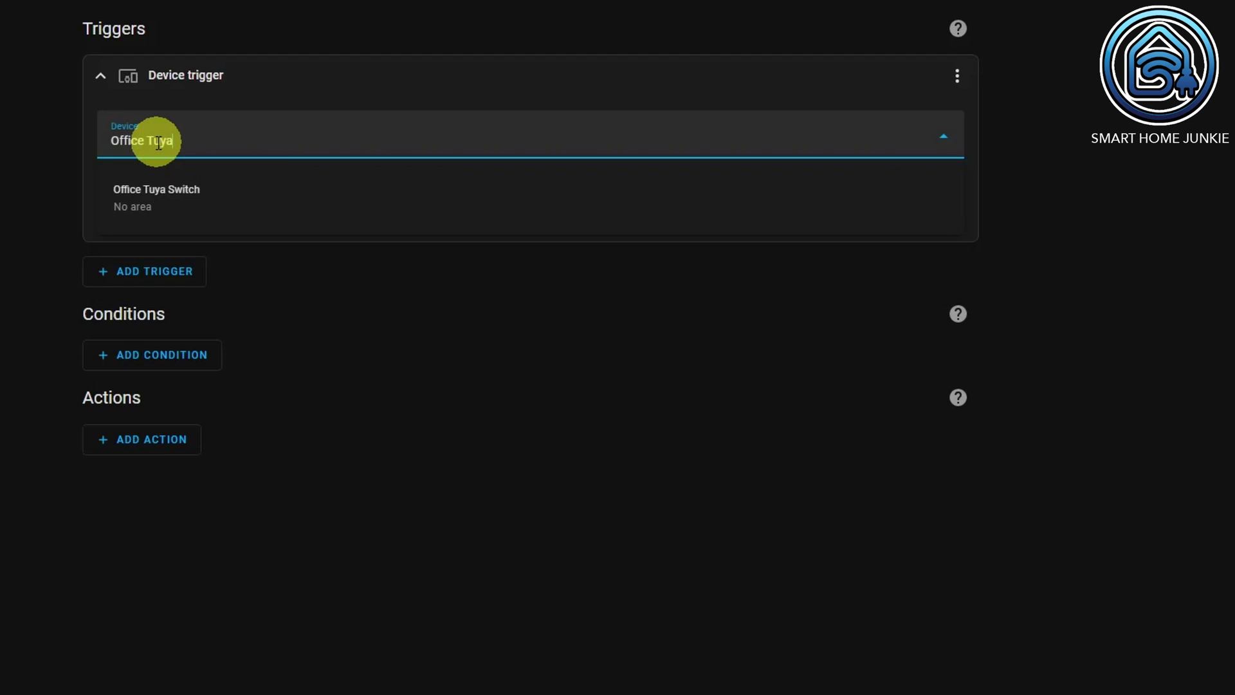
pyautogui.click(187, 202)
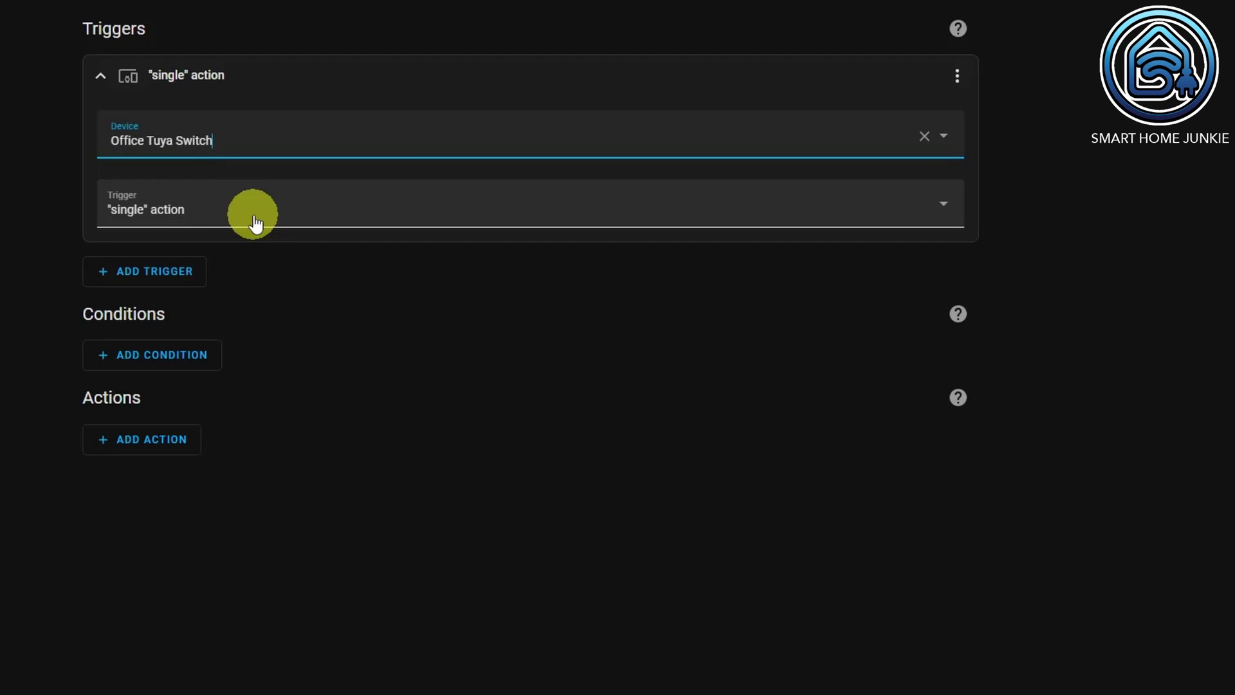
# Give the trigger the ID button_press and collapse it.
pyautogui.click(960, 80)
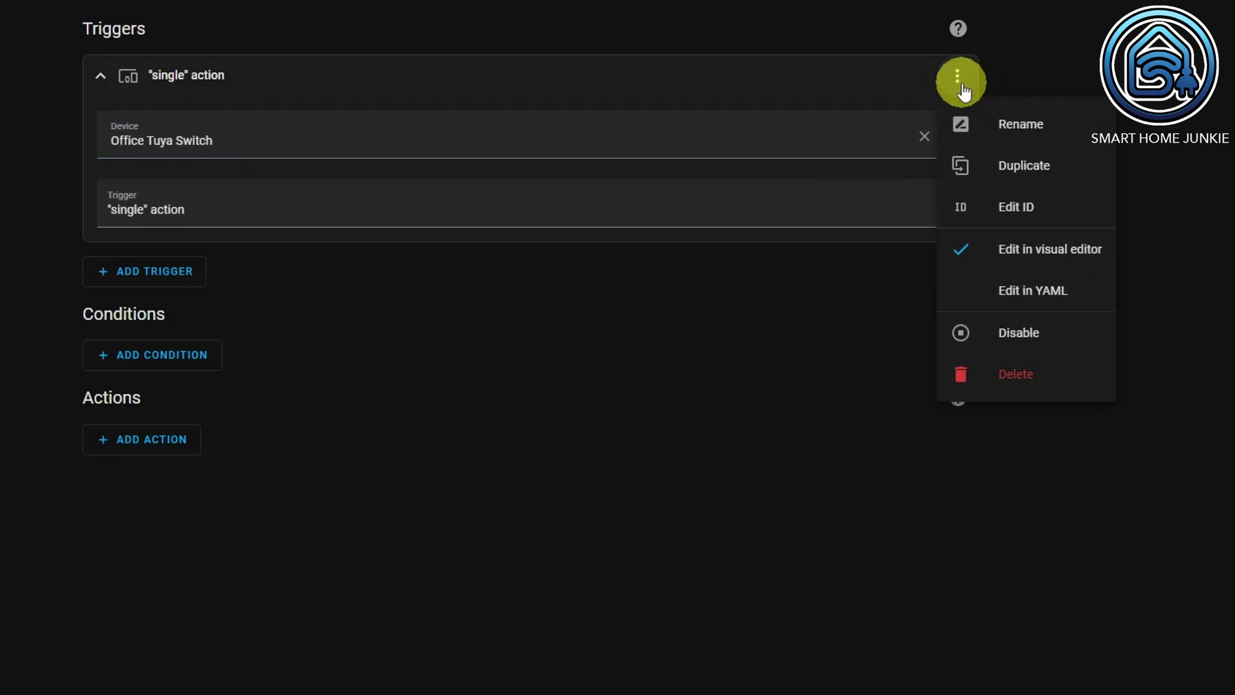
pyautogui.click(1013, 204)
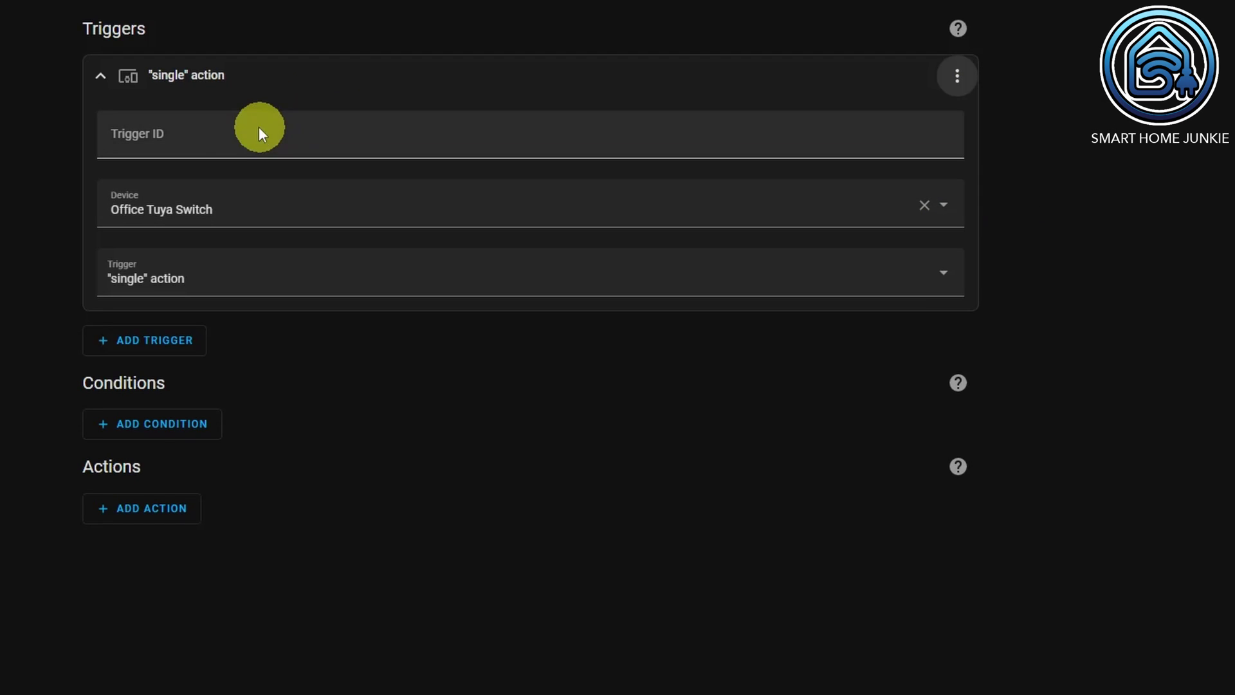
pyautogui.click(229, 140)
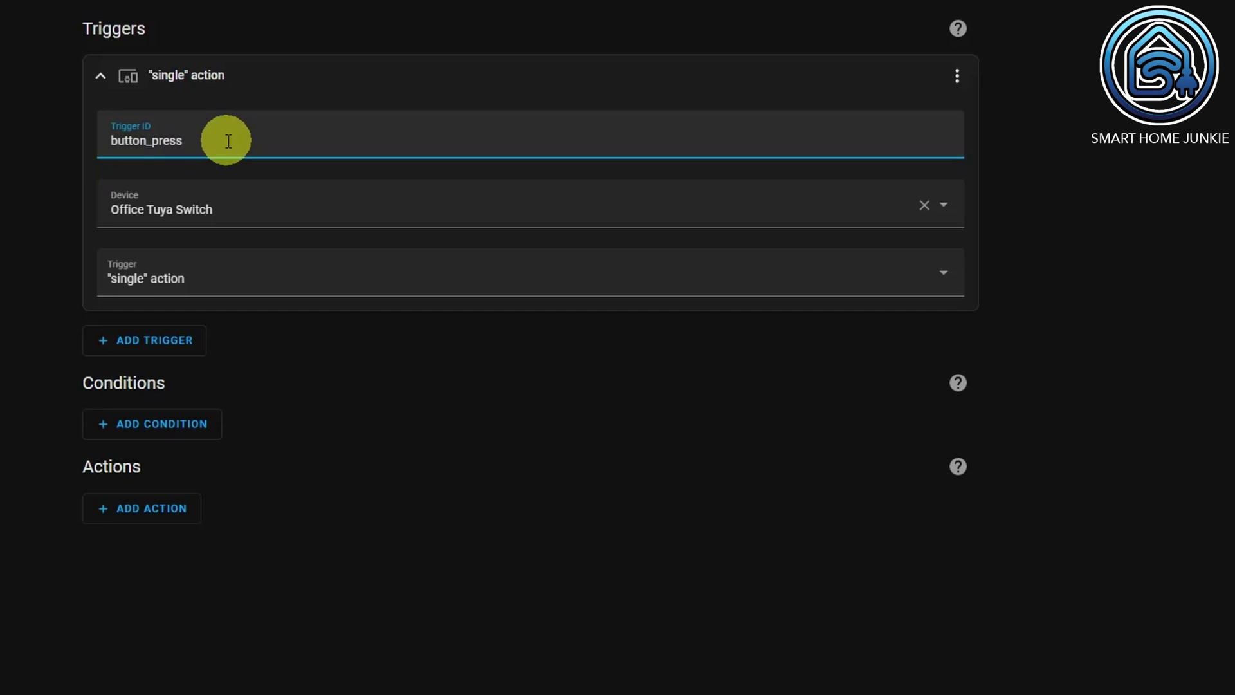
pyautogui.click(103, 82)
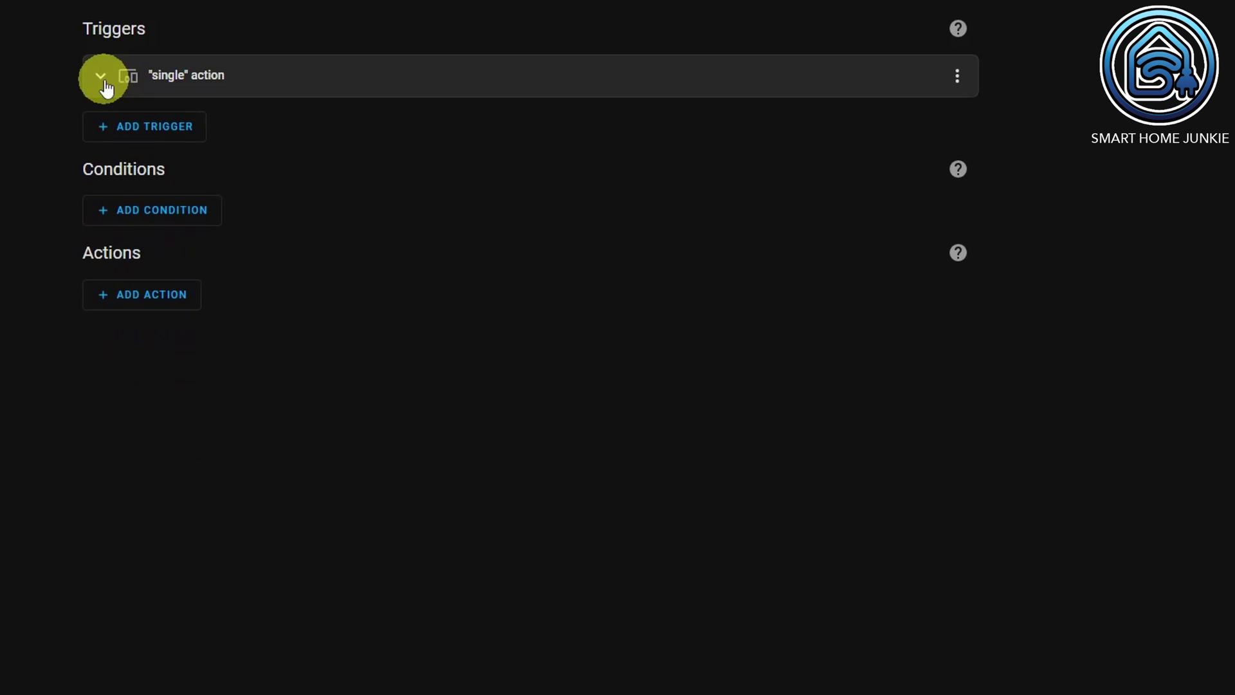
# Add a service-call action using the Input select: Next service.
pyautogui.click(105, 302)
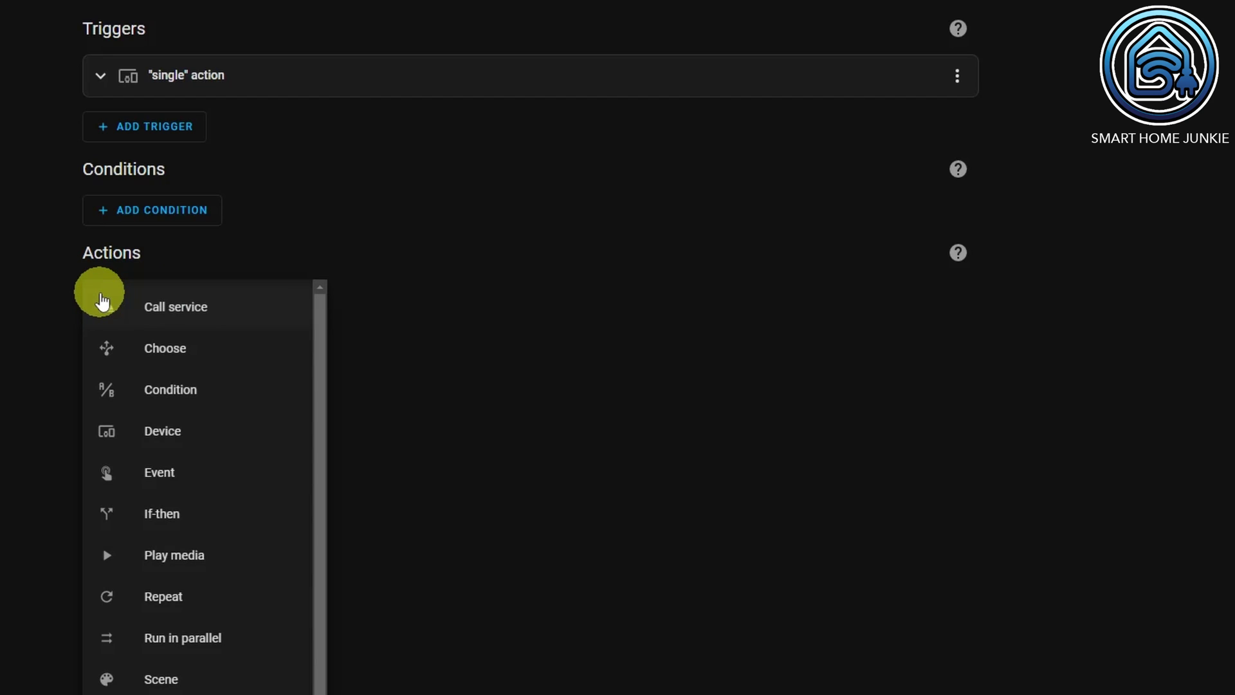
pyautogui.click(205, 315)
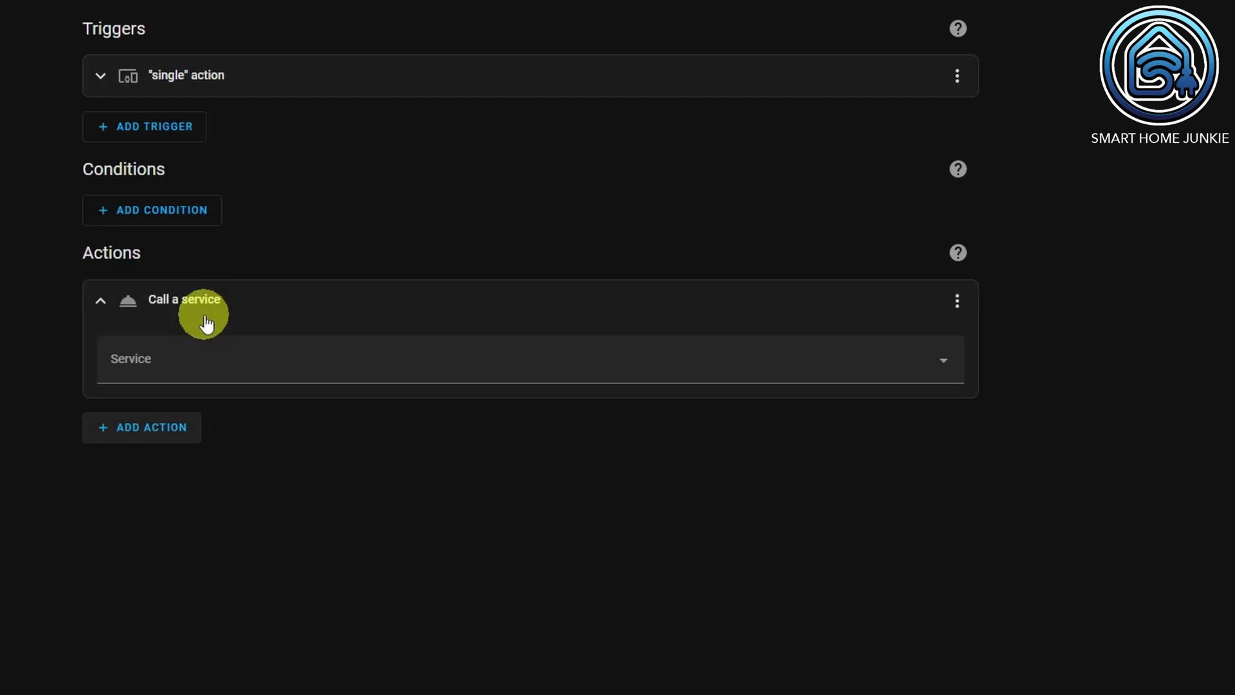
pyautogui.click(182, 367)
pyautogui.click(183, 369)
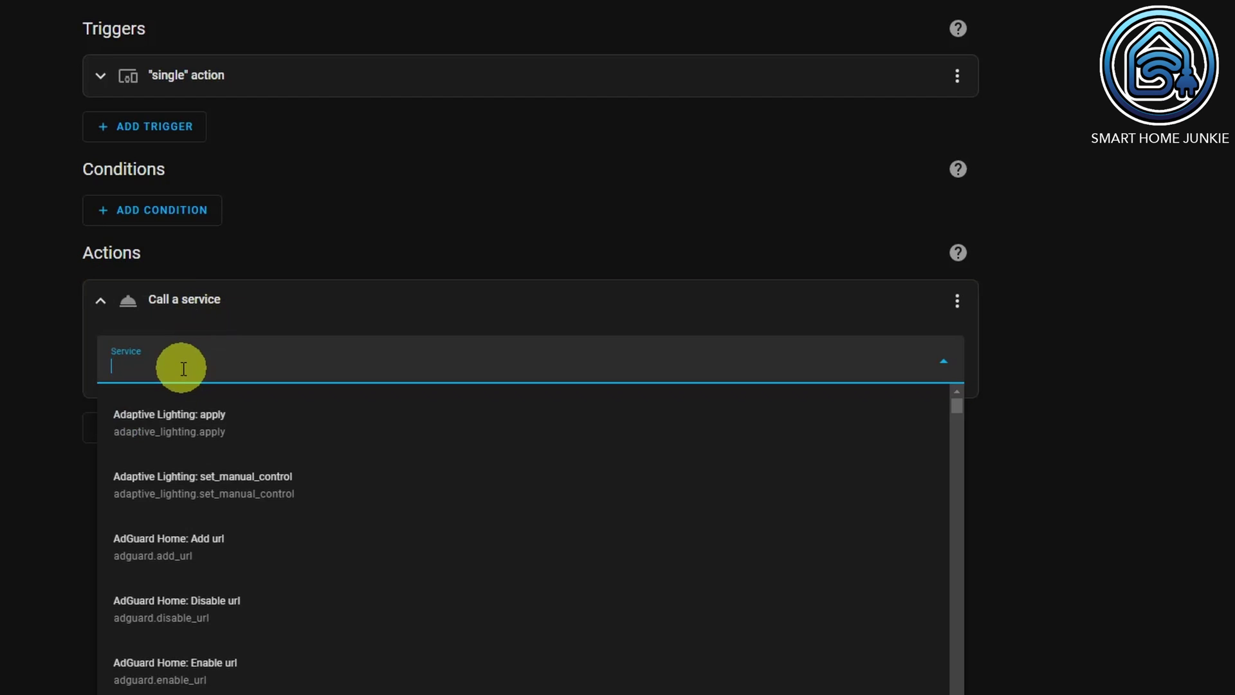
pyautogui.write('input ')
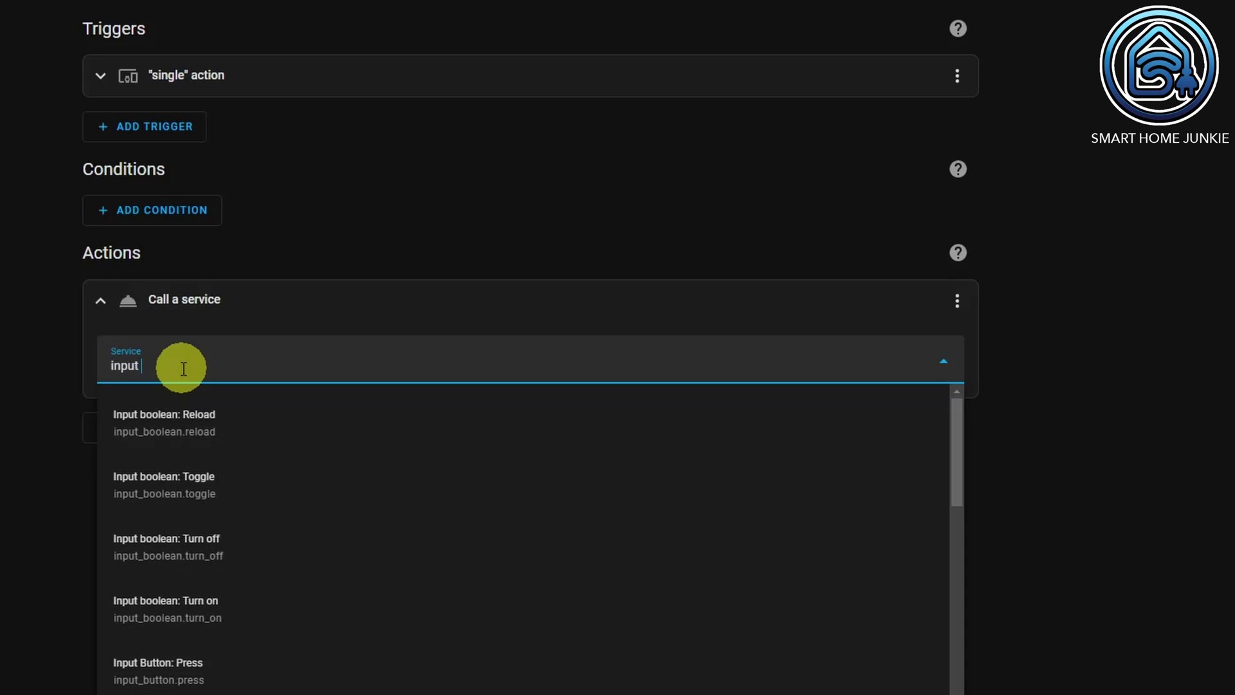
pyautogui.write('select')
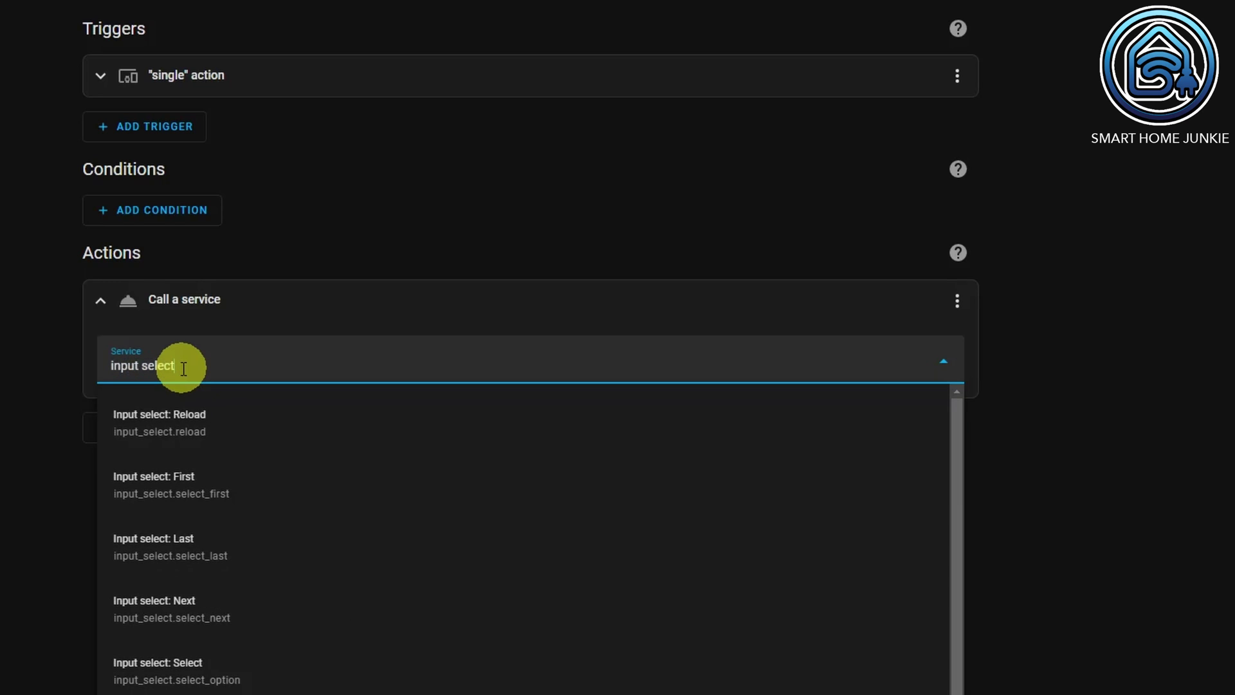
pyautogui.click(181, 611)
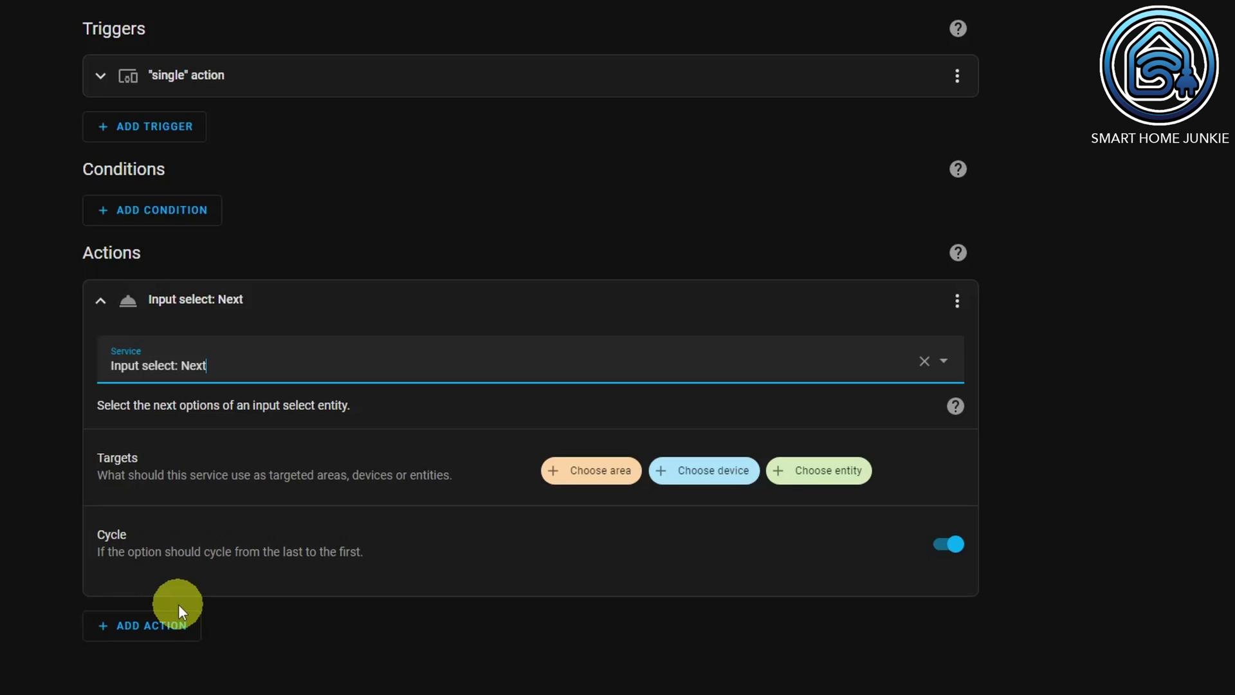
# Target the Scene Entities dropdown with Cycle left on, then collapse the action.
pyautogui.click(838, 473)
pyautogui.click(651, 537)
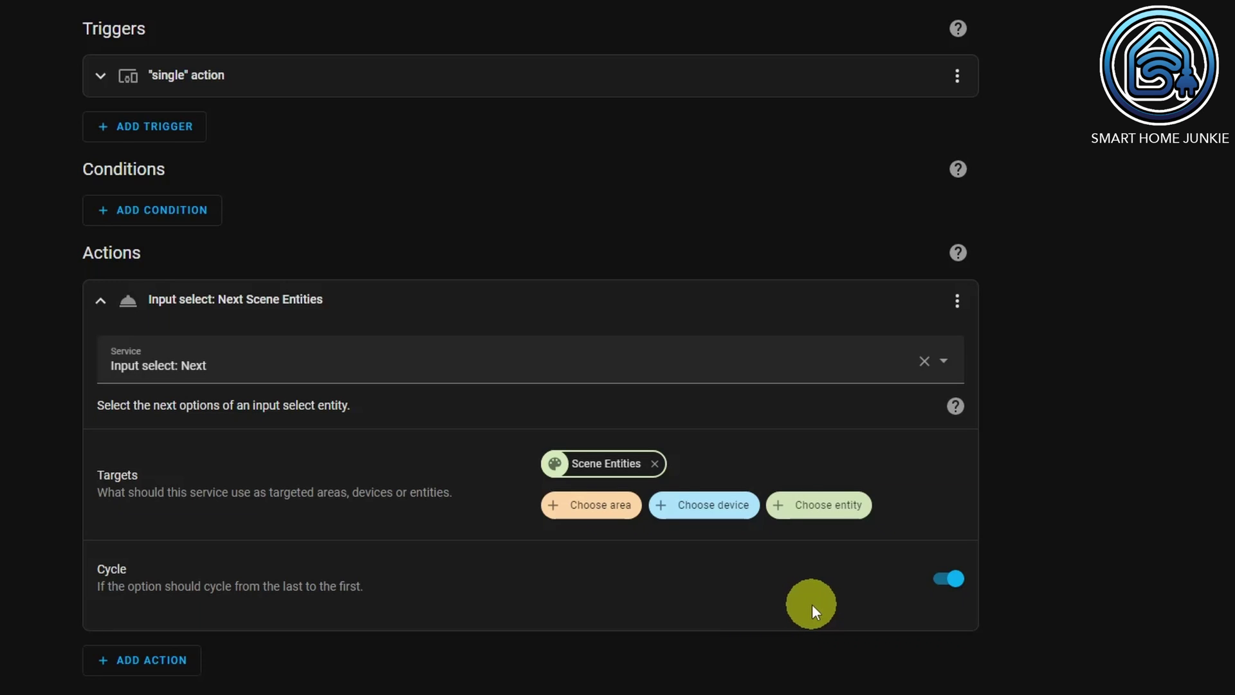
pyautogui.click(100, 303)
pyautogui.click(153, 364)
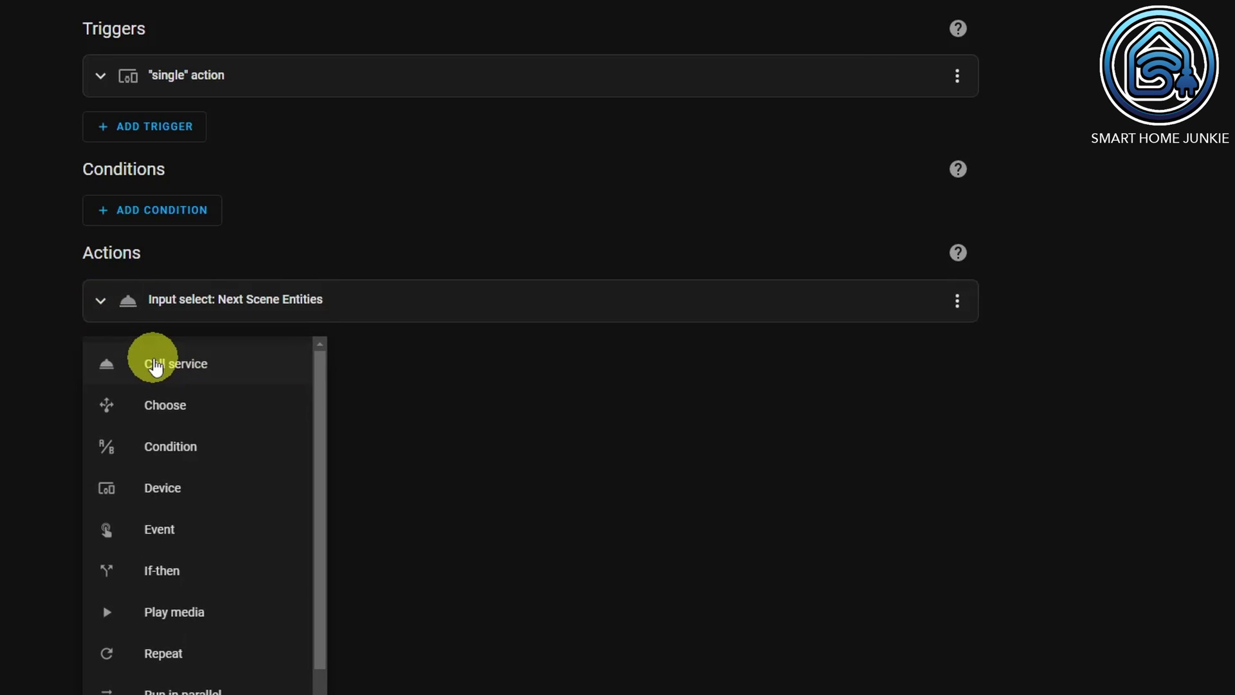
# Add a second service-call action using the Scene: Activate service.
pyautogui.click(155, 364)
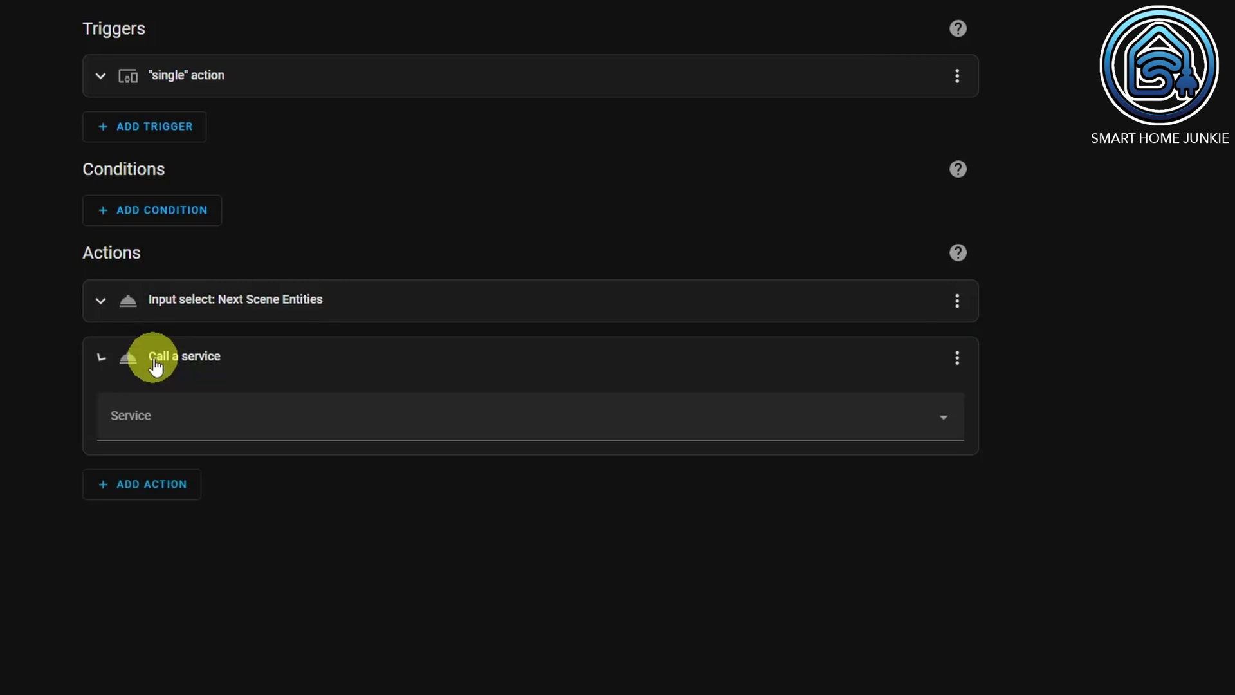
pyautogui.click(186, 425)
pyautogui.write('s')
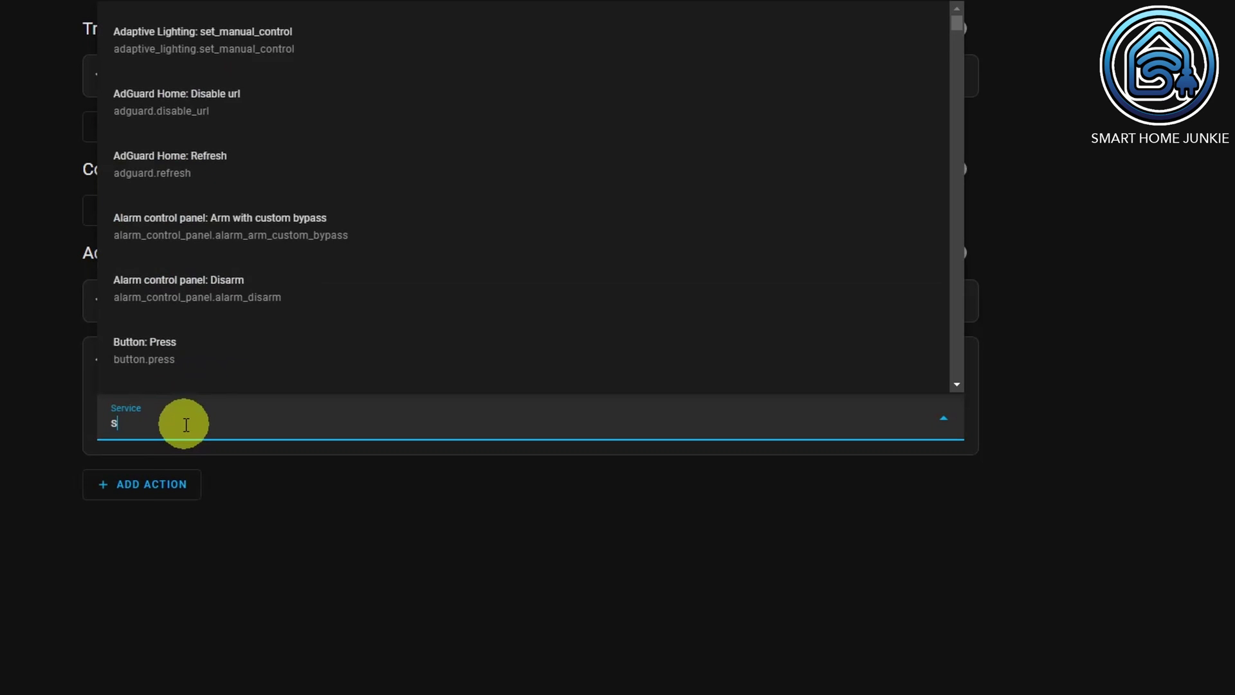
pyautogui.write('cene.turn')
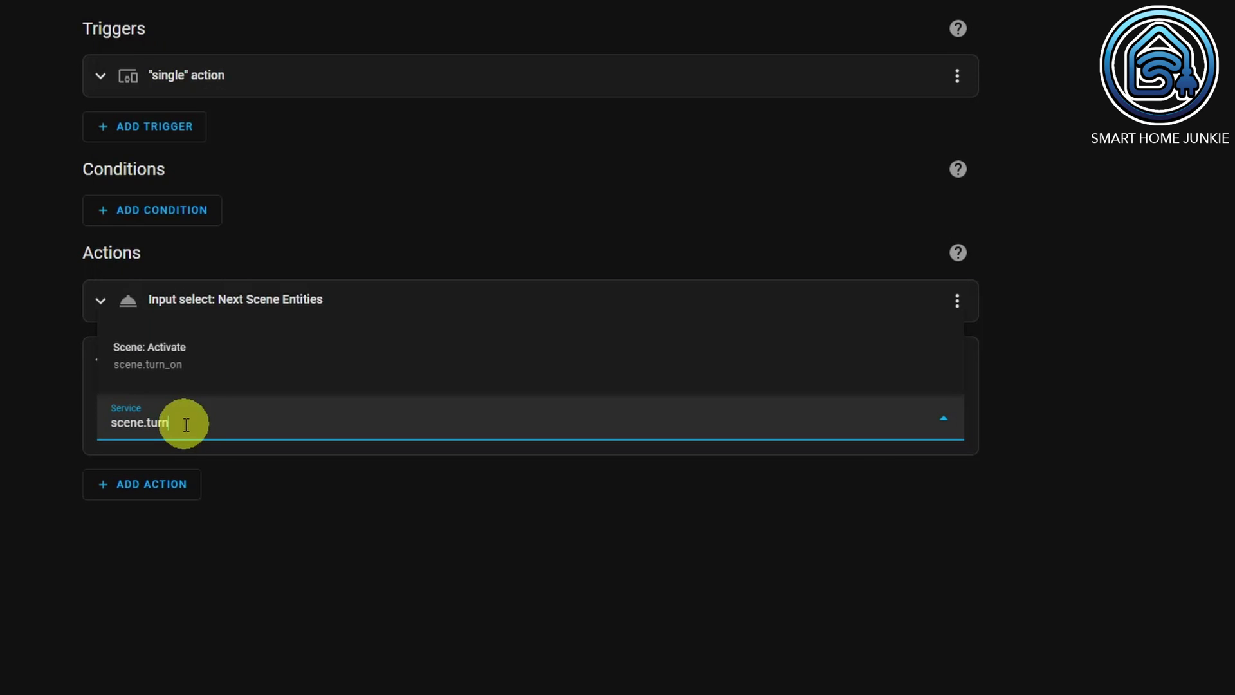
pyautogui.click(175, 362)
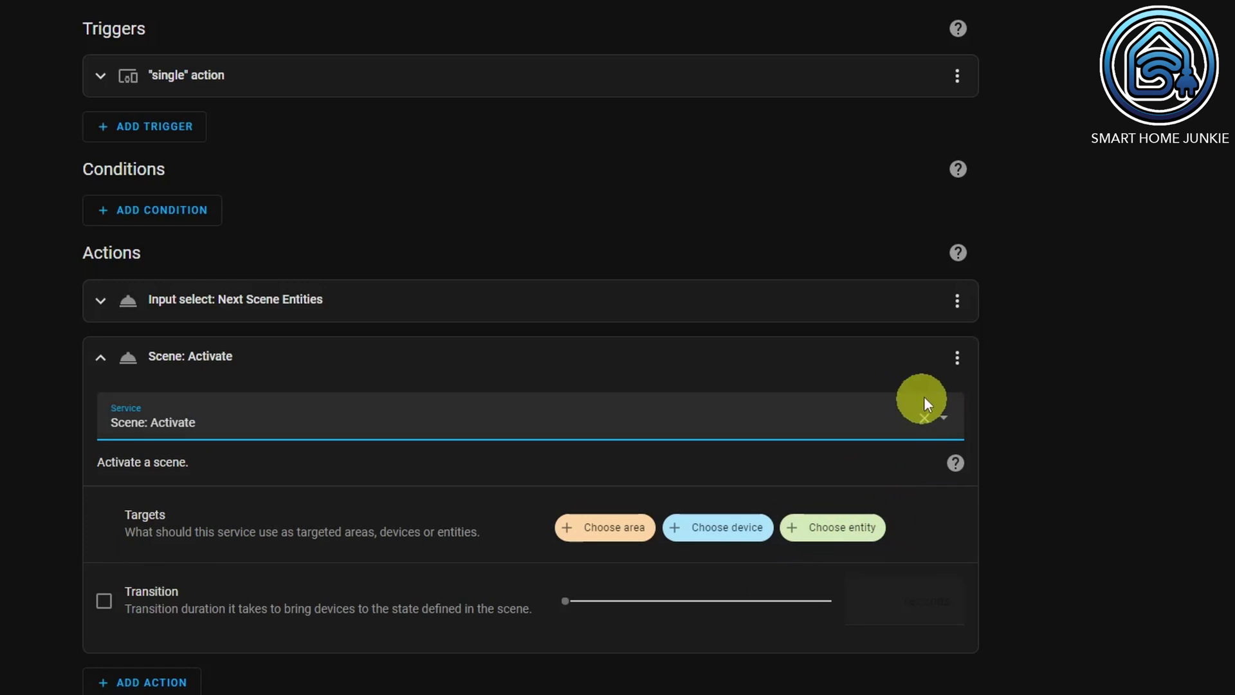
pyautogui.click(957, 357)
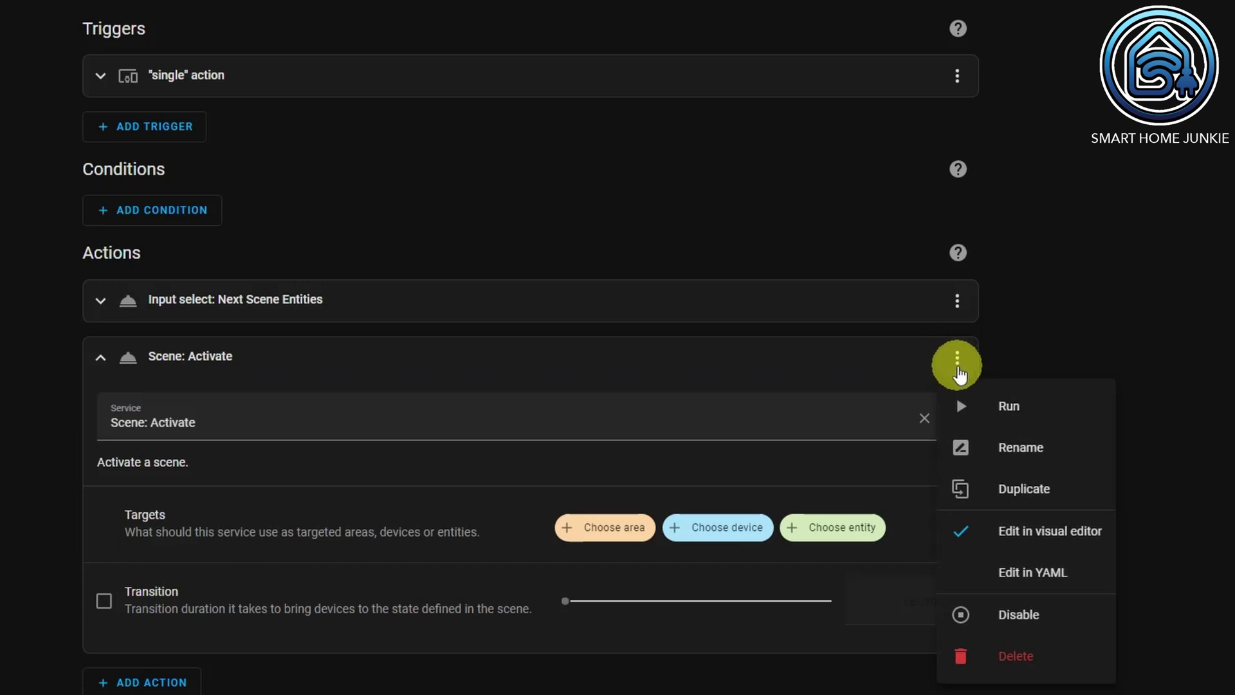
# In YAML, replace data: {} with target entity_id "{{ states('input_select.scene_entities') }}".
pyautogui.click(1018, 571)
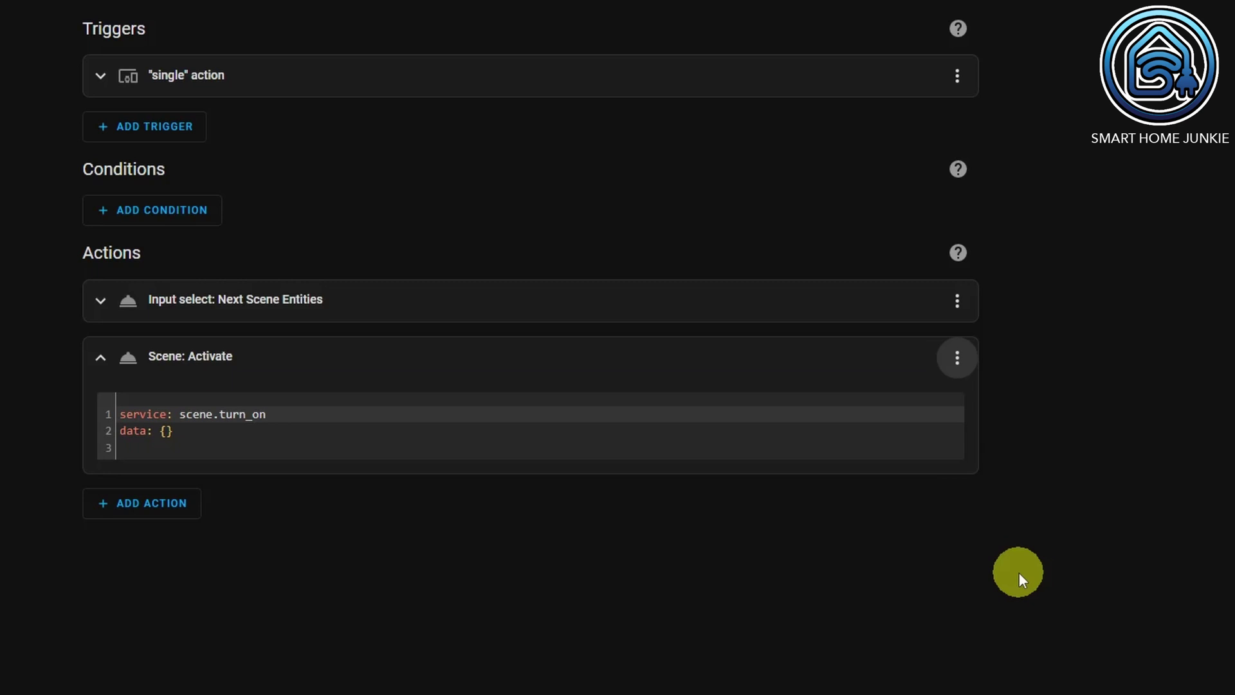
pyautogui.moveTo(174, 432); pyautogui.dragTo(109, 430)
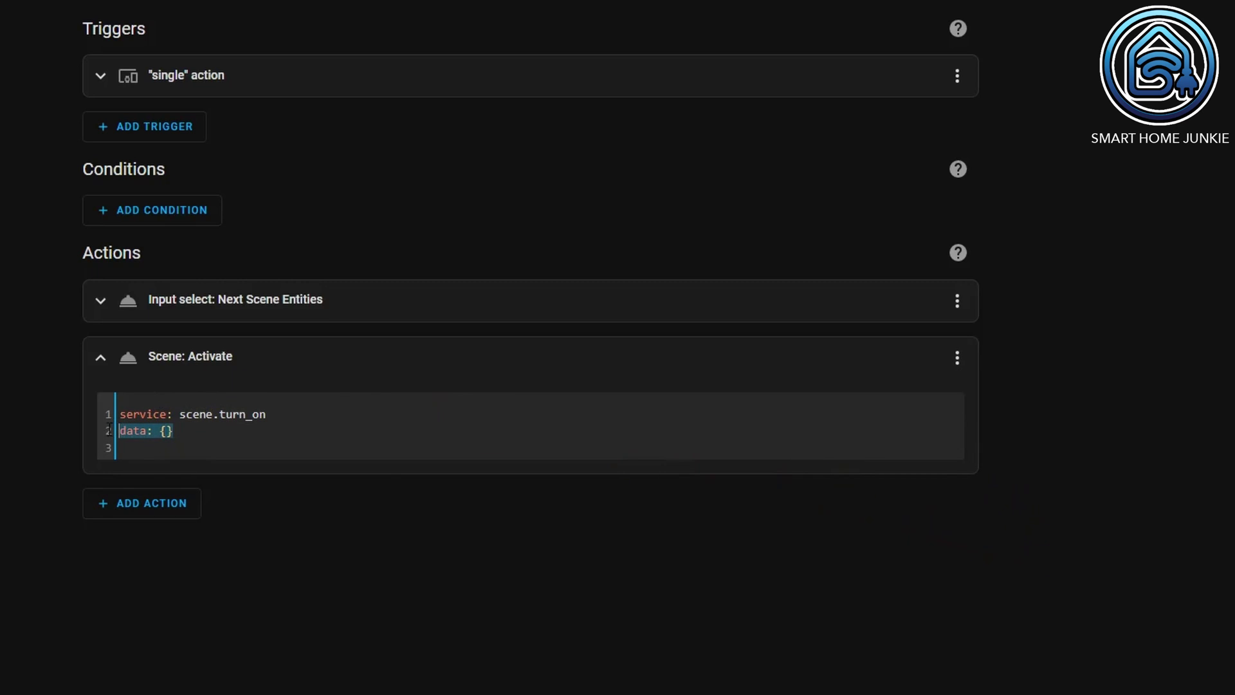
pyautogui.write('target:   entity_id: "{{ states(\'input_select.scene_entities\')}}"')
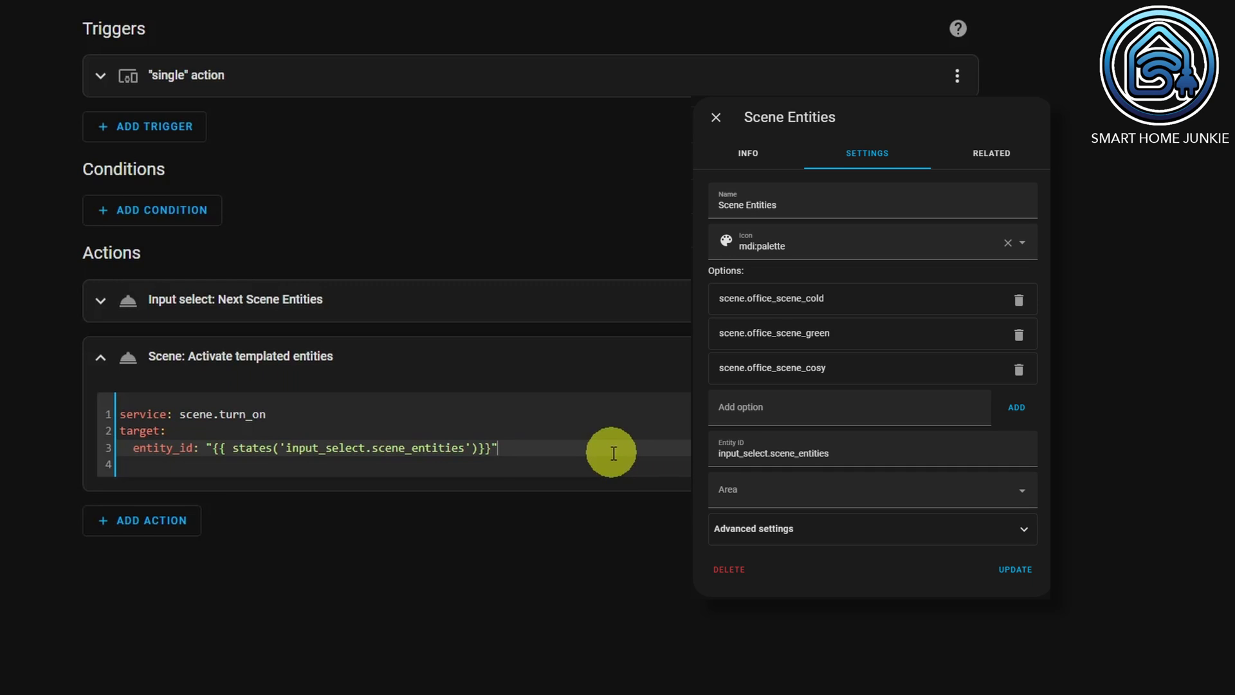
pyautogui.click(611, 452)
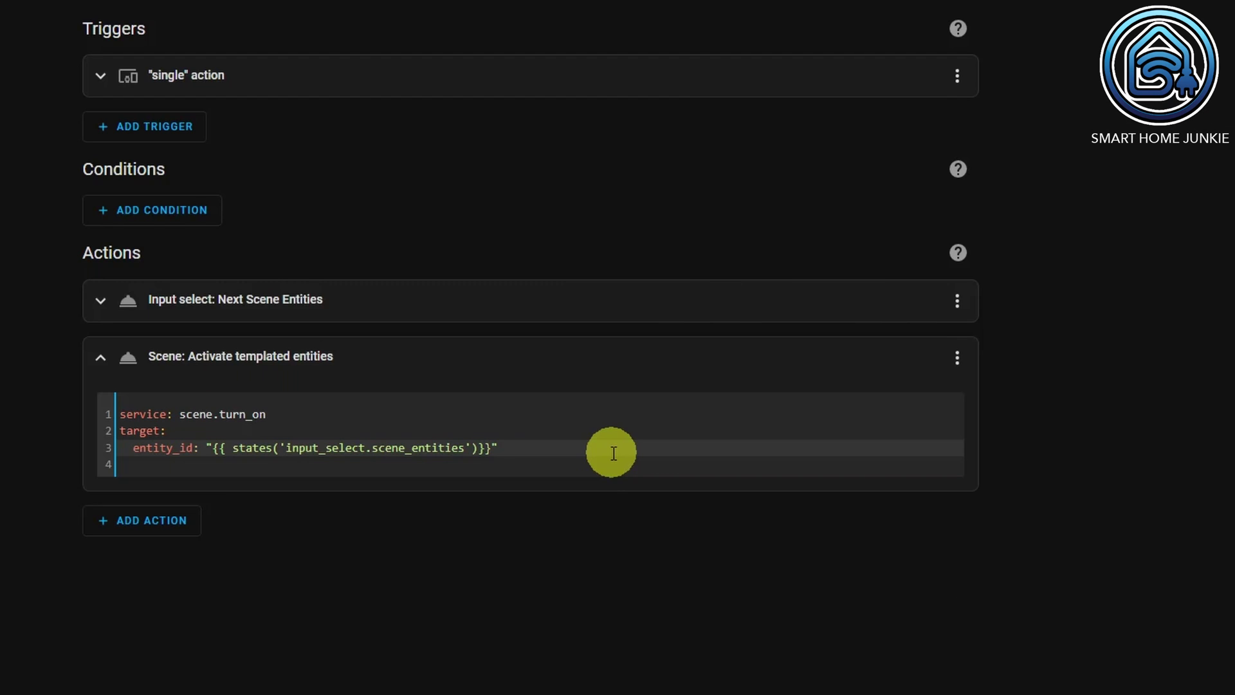
pyautogui.scroll(-2, 612, 450)
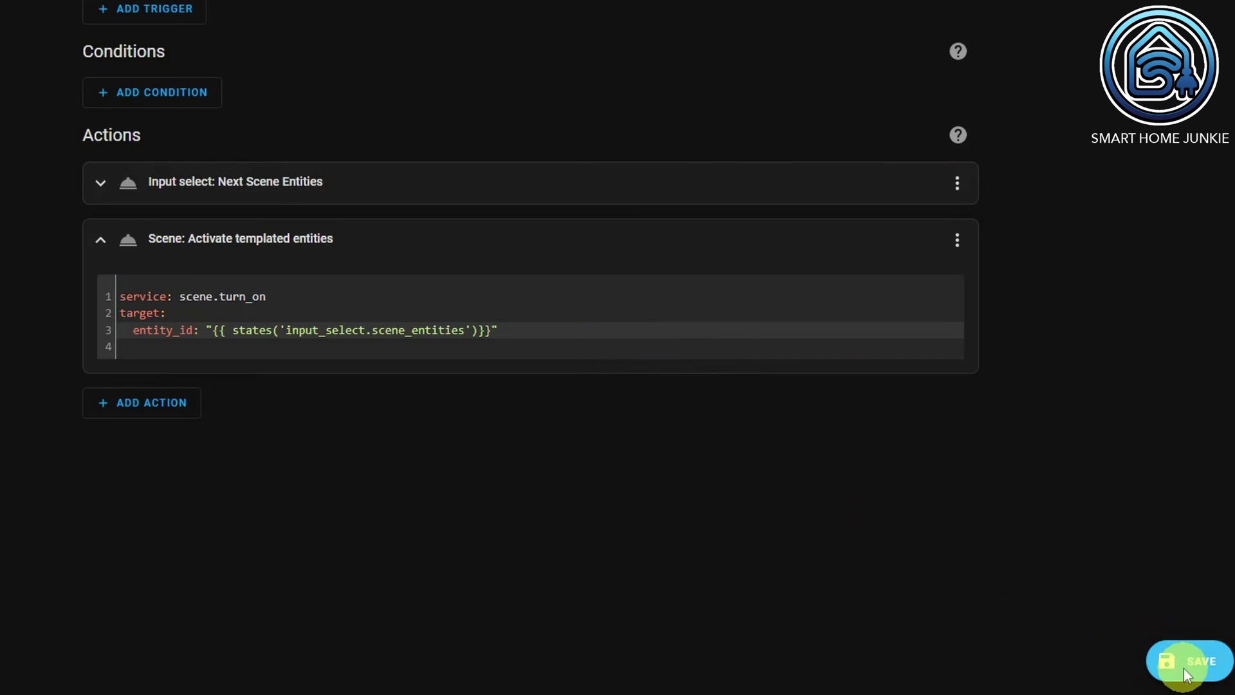
# Save the automation with the name 'Scene: Cycle scenes based on entity_id'.
pyautogui.click(1184, 669)
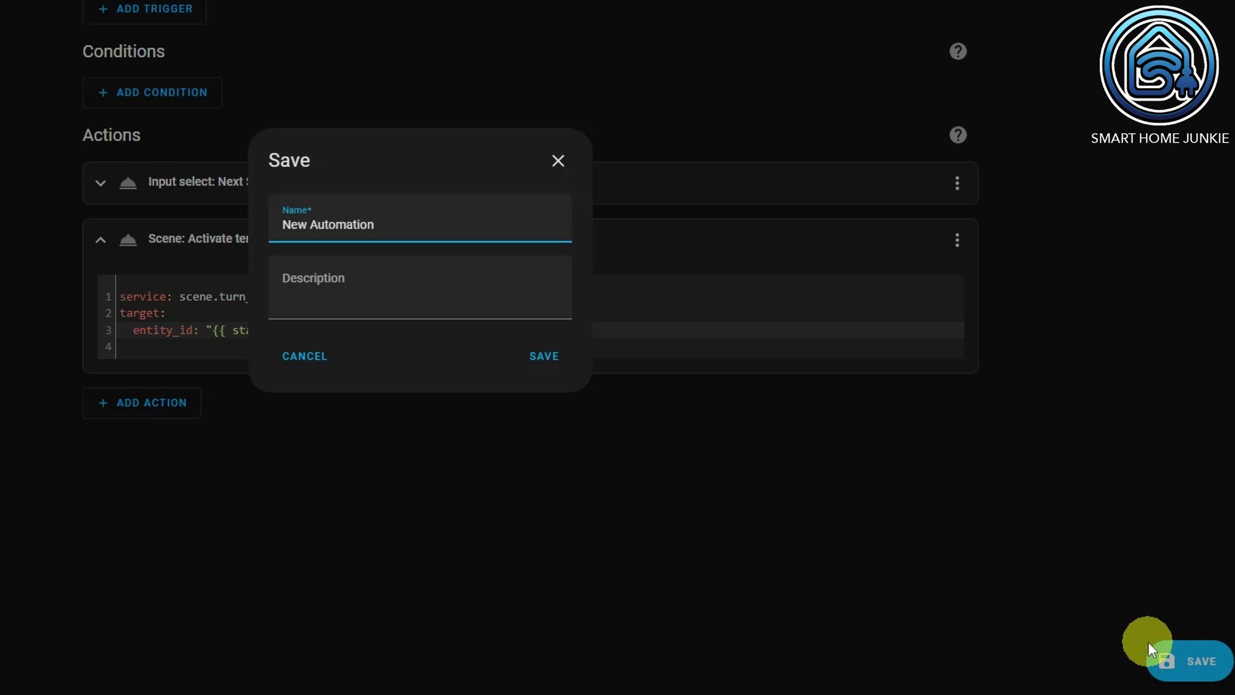
pyautogui.press('BackSpace')
pyautogui.press('BackSpace')
pyautogui.press('BackSpace')
pyautogui.press('BackSpace')
pyautogui.press('BackSpace')
pyautogui.press('BackSpace')
pyautogui.press('BackSpace')
pyautogui.press('BackSpace')
pyautogui.press('BackSpace')
pyautogui.hotkey('ctrl', 'z')
pyautogui.hotkey('ctrl', 'a')
pyautogui.write('Scene: Cycle scenes based on entity_id')
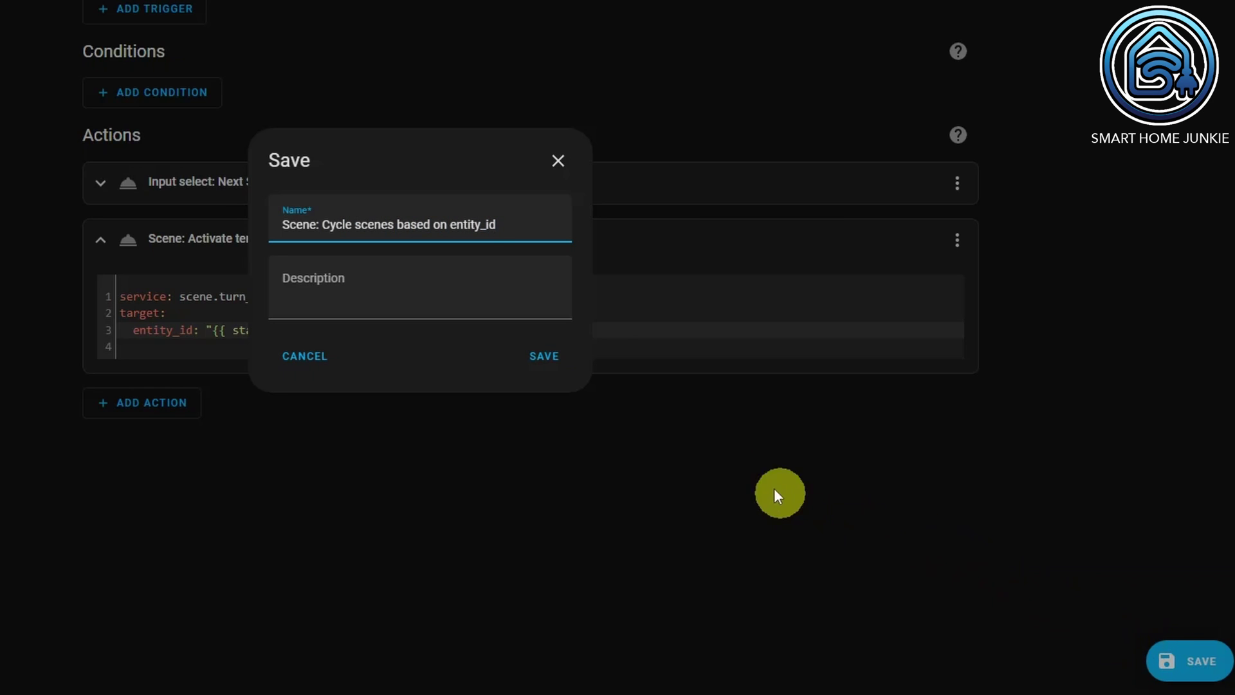
pyautogui.click(544, 357)
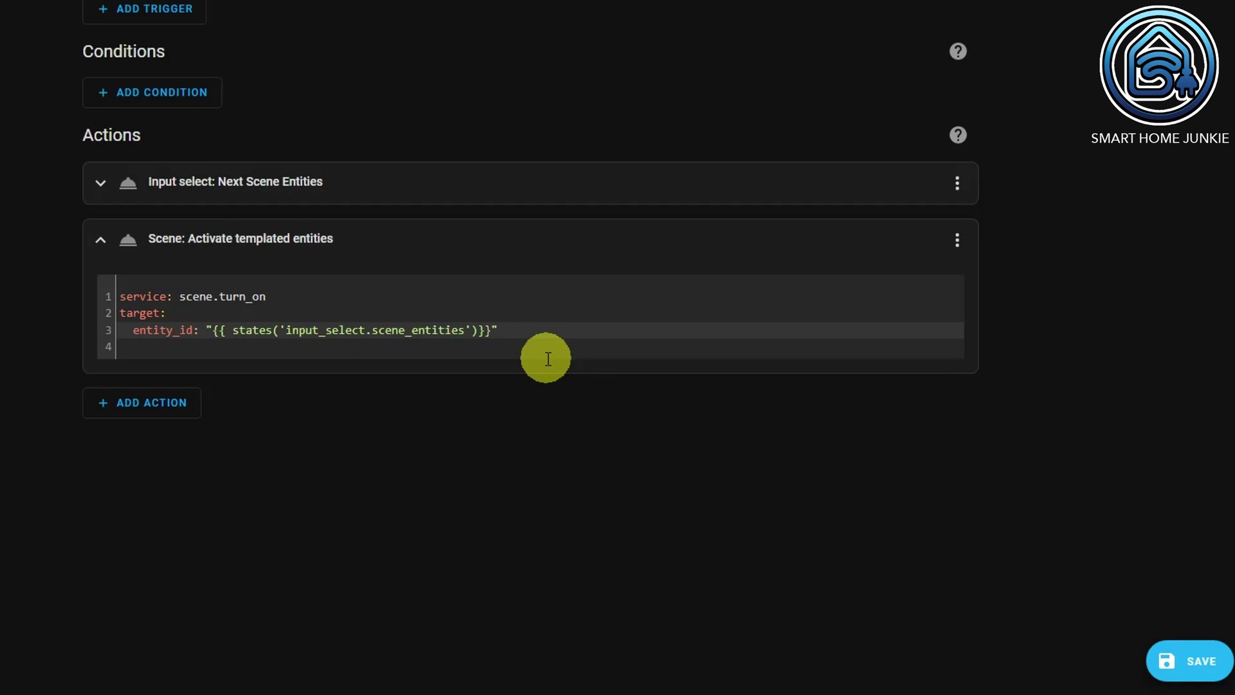
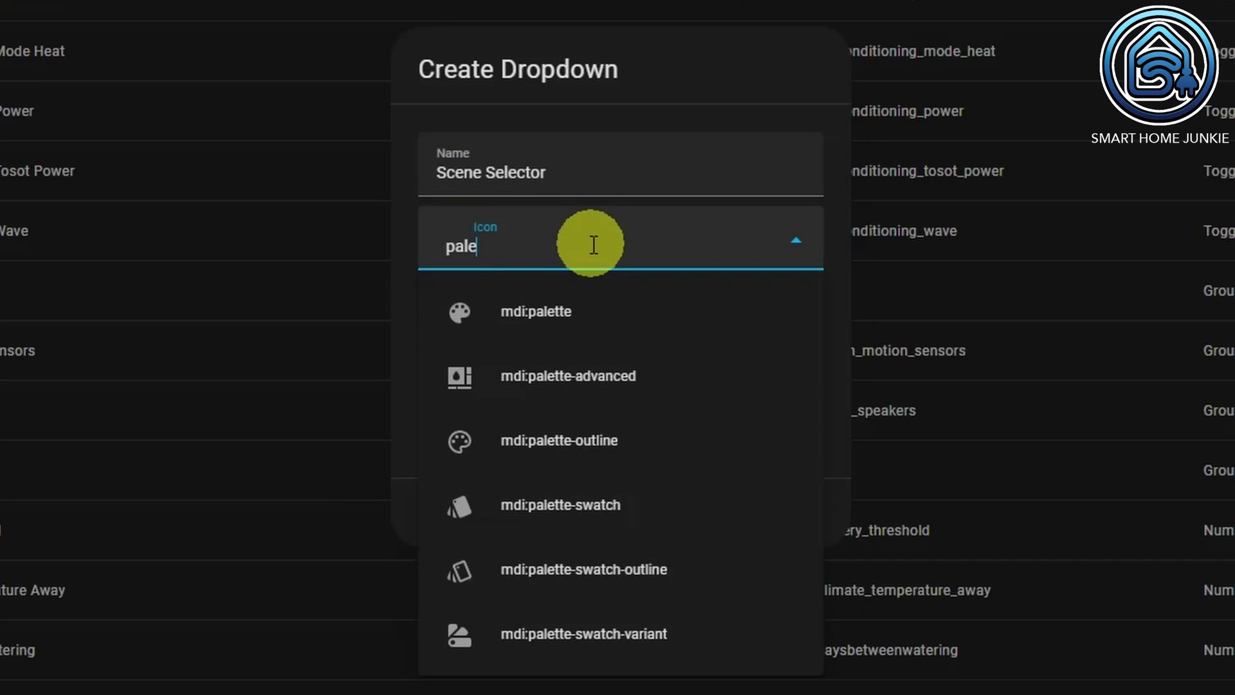
# Give the dropdown the mdi:palette icon and add options Cosy and Work.
pyautogui.click(554, 309)
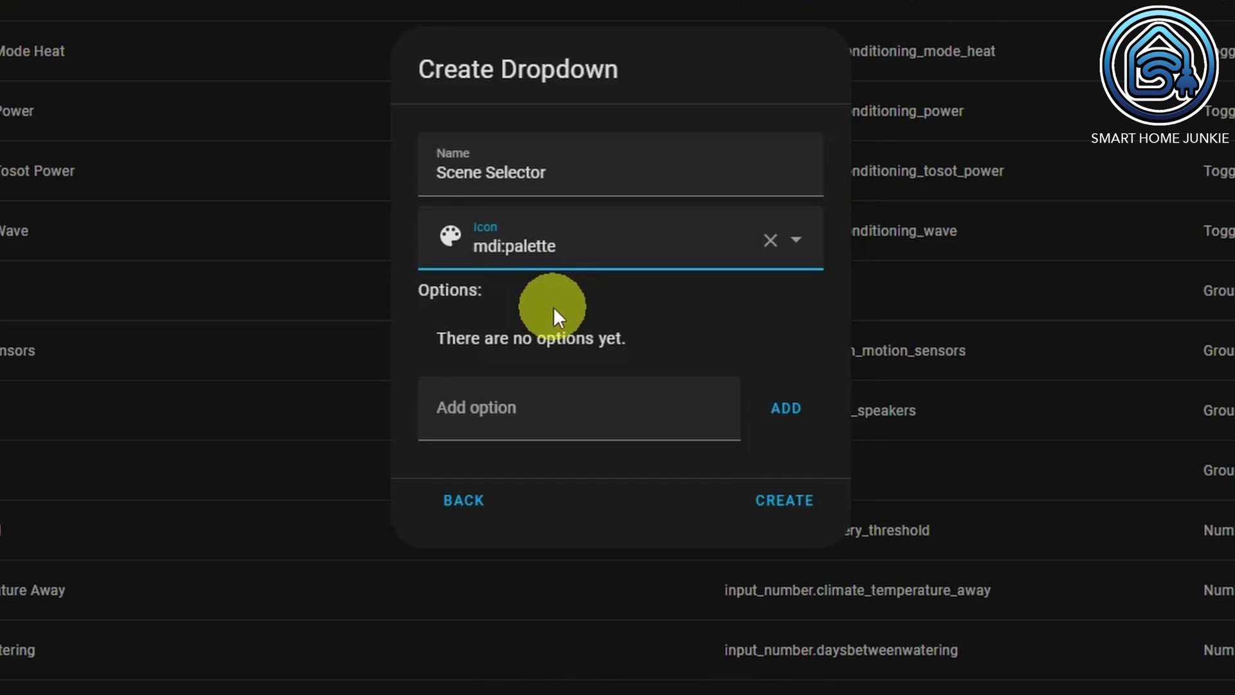
pyautogui.click(557, 417)
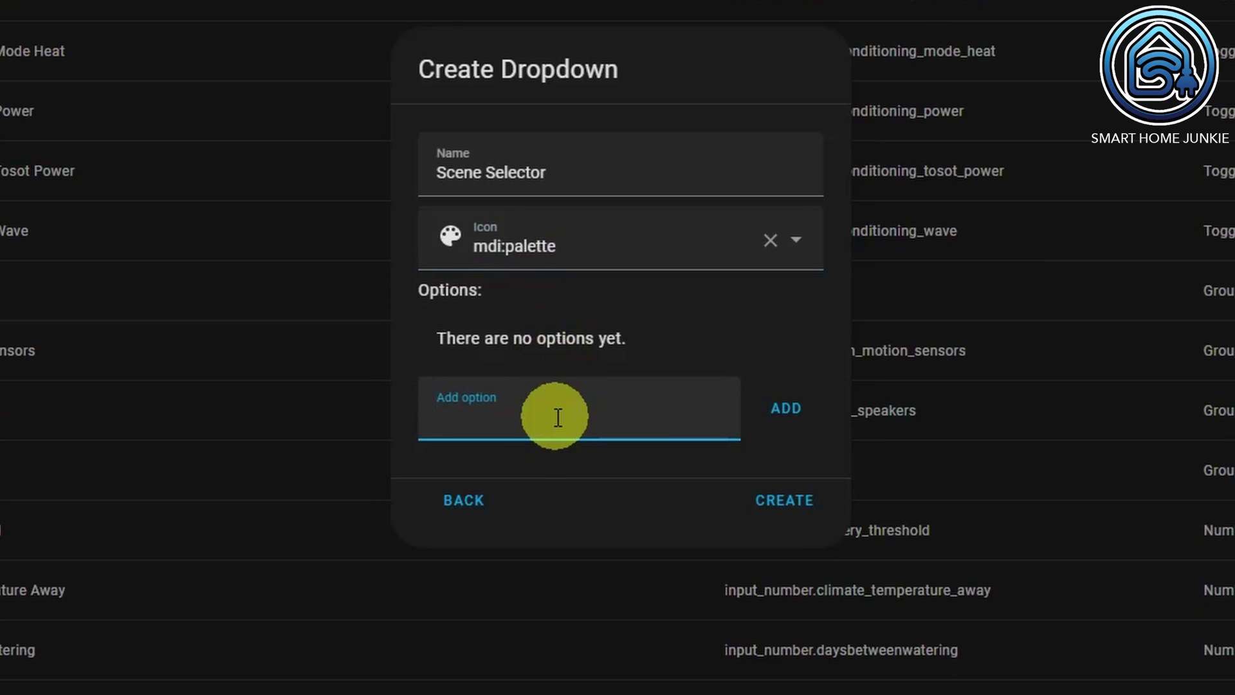
pyautogui.write('Cosy')
pyautogui.click(786, 409)
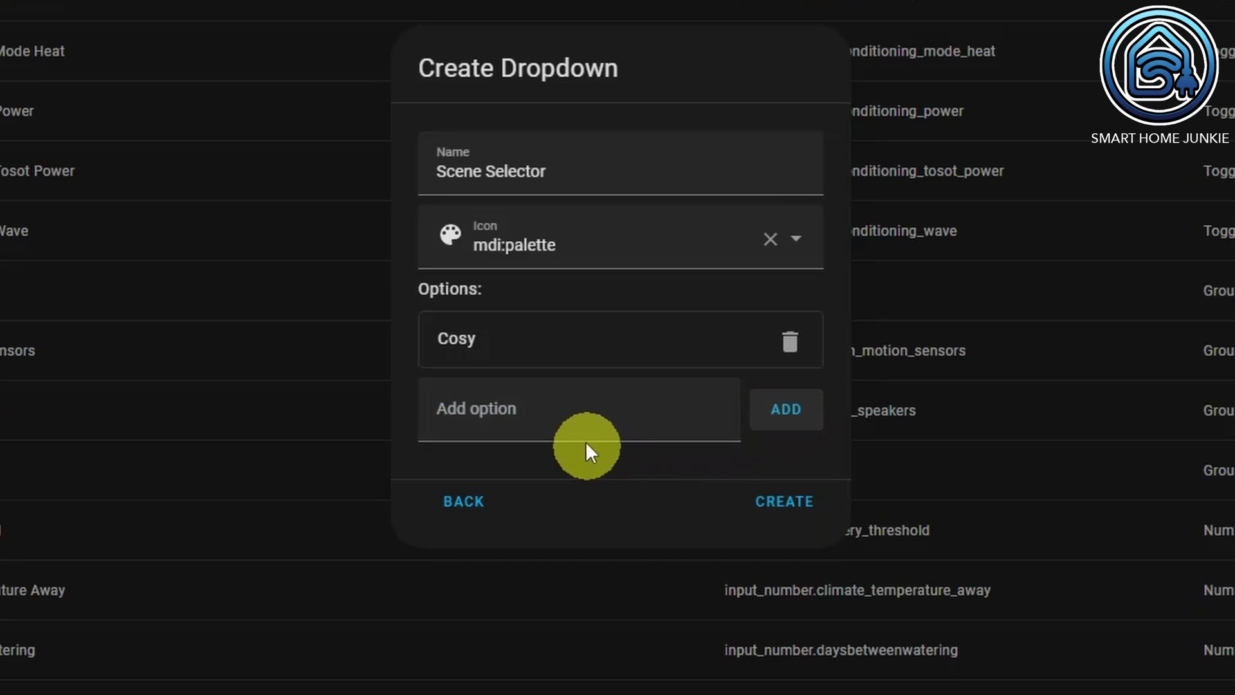
pyautogui.click(568, 421)
pyautogui.write('Work')
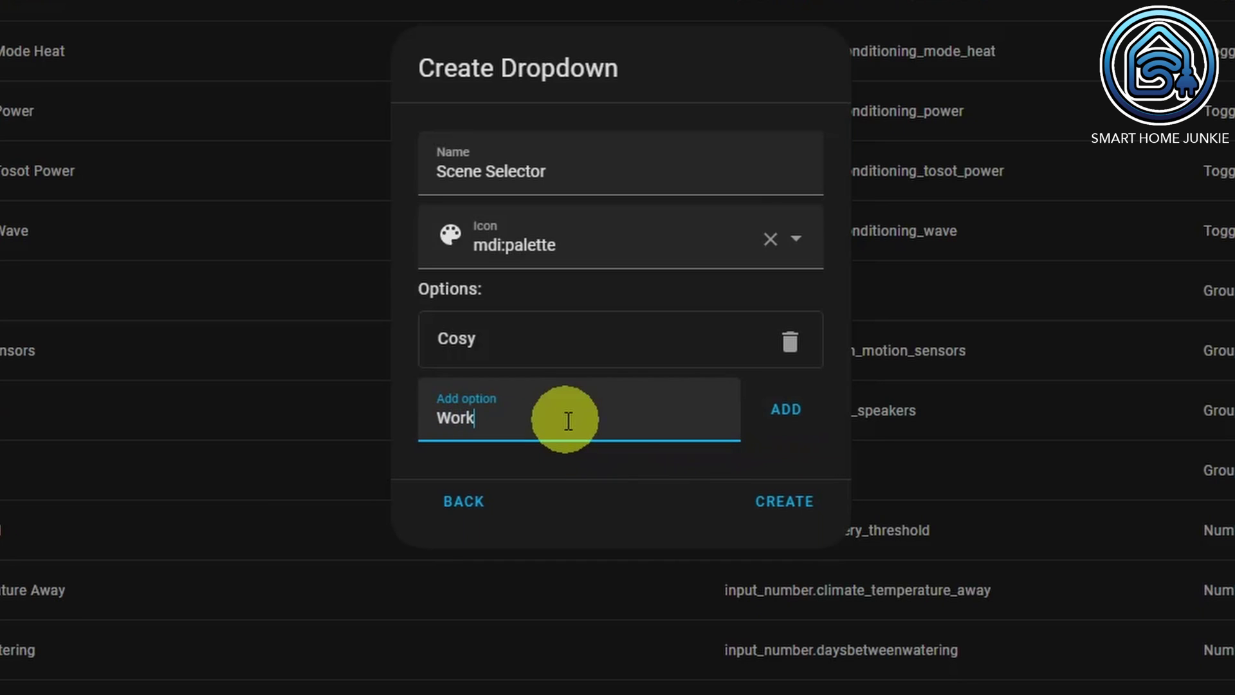
pyautogui.click(796, 422)
# Add the Green option and create the Scene Selector dropdown helper.
pyautogui.click(618, 448)
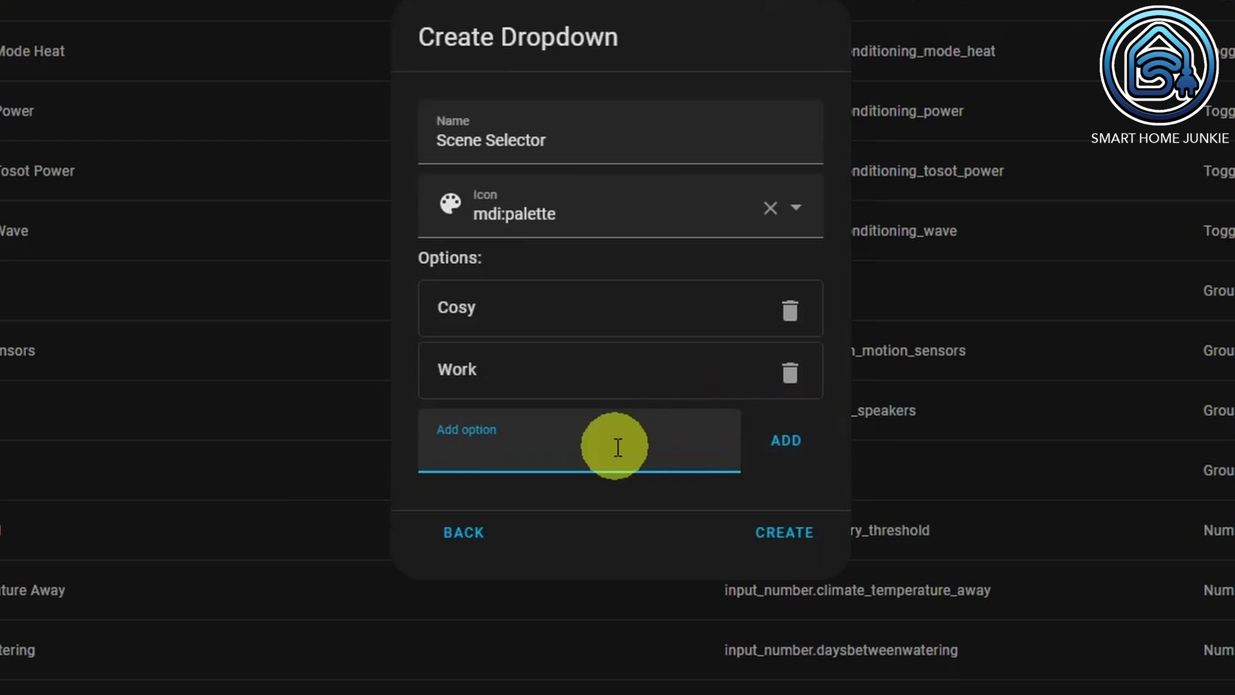
pyautogui.write('Green')
pyautogui.click(788, 451)
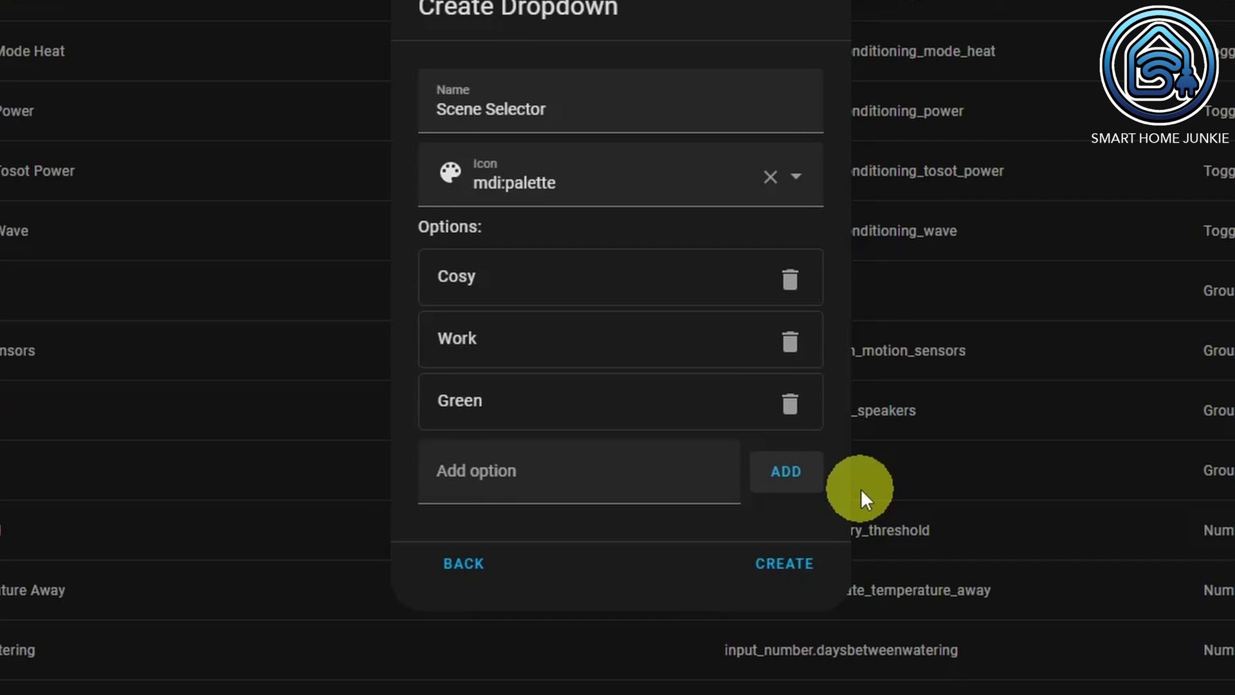
pyautogui.click(796, 565)
pyautogui.click(796, 565)
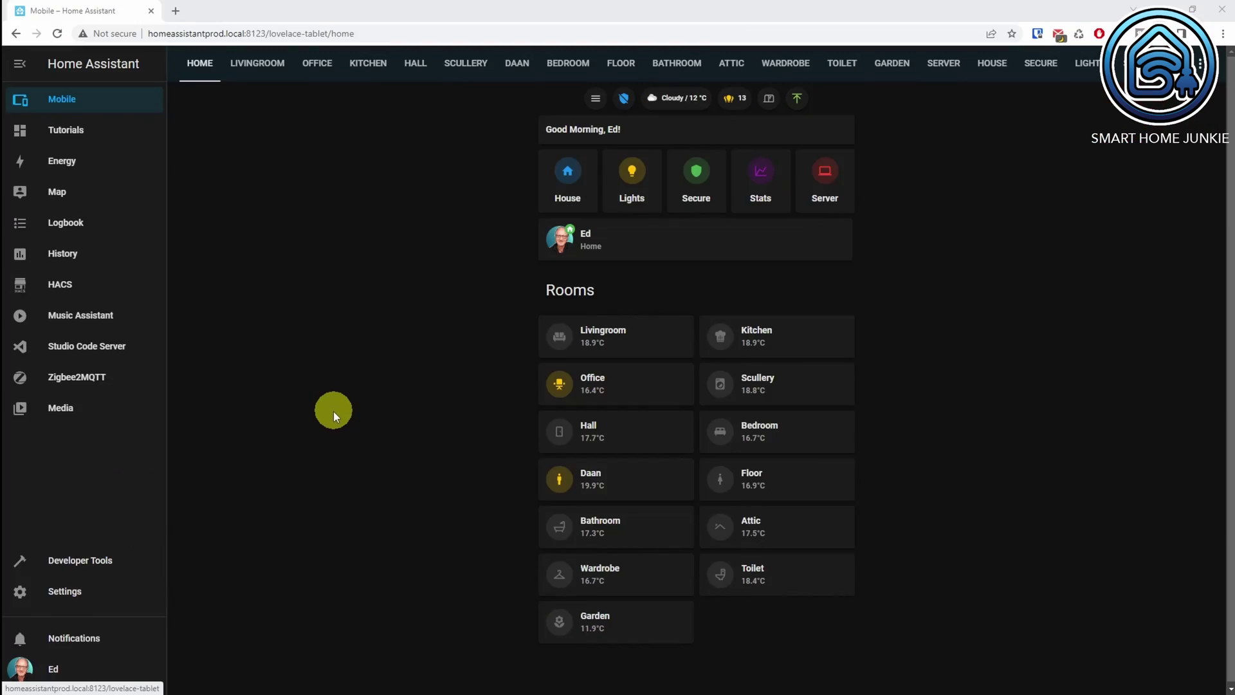
# Create a new empty automation from Settings > Automations & Scenes.
pyautogui.click(67, 593)
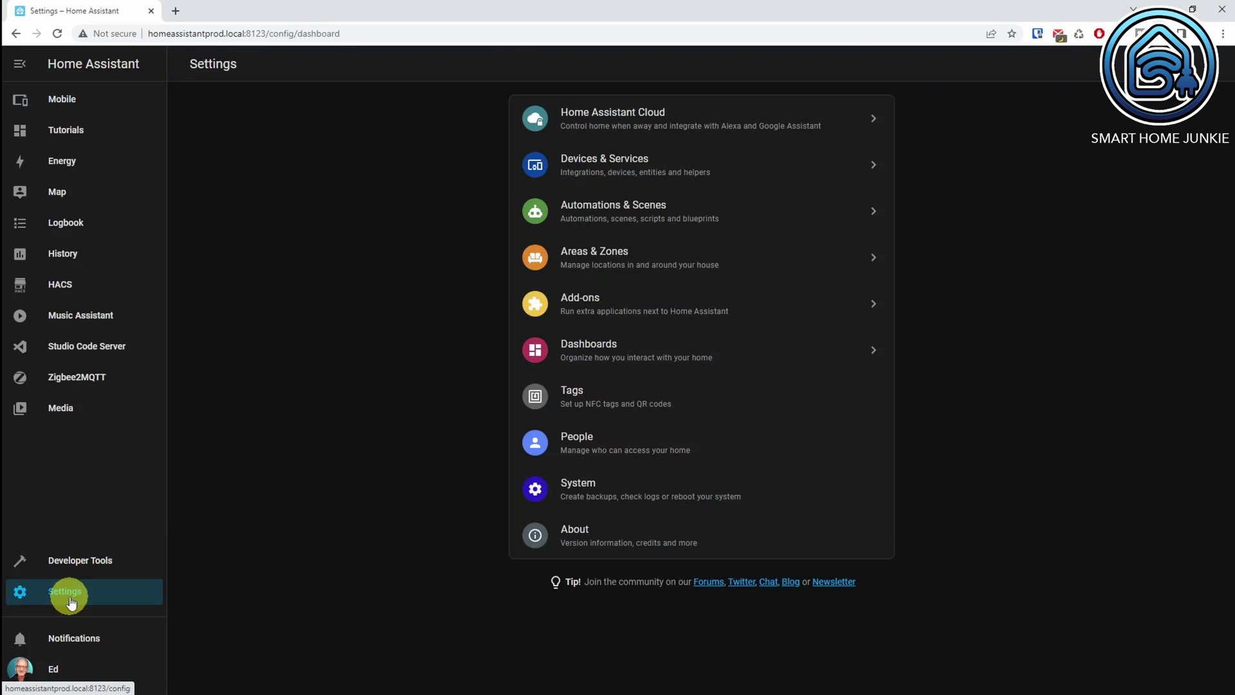
pyautogui.click(620, 214)
pyautogui.click(1142, 669)
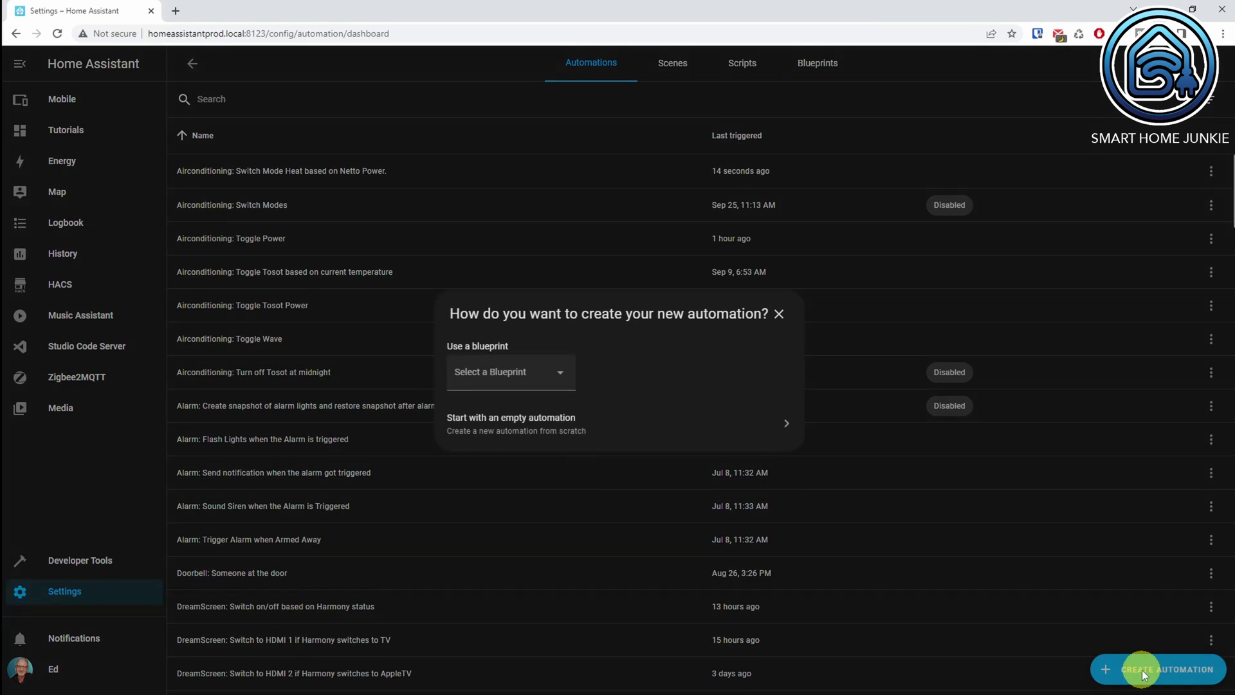
pyautogui.click(515, 425)
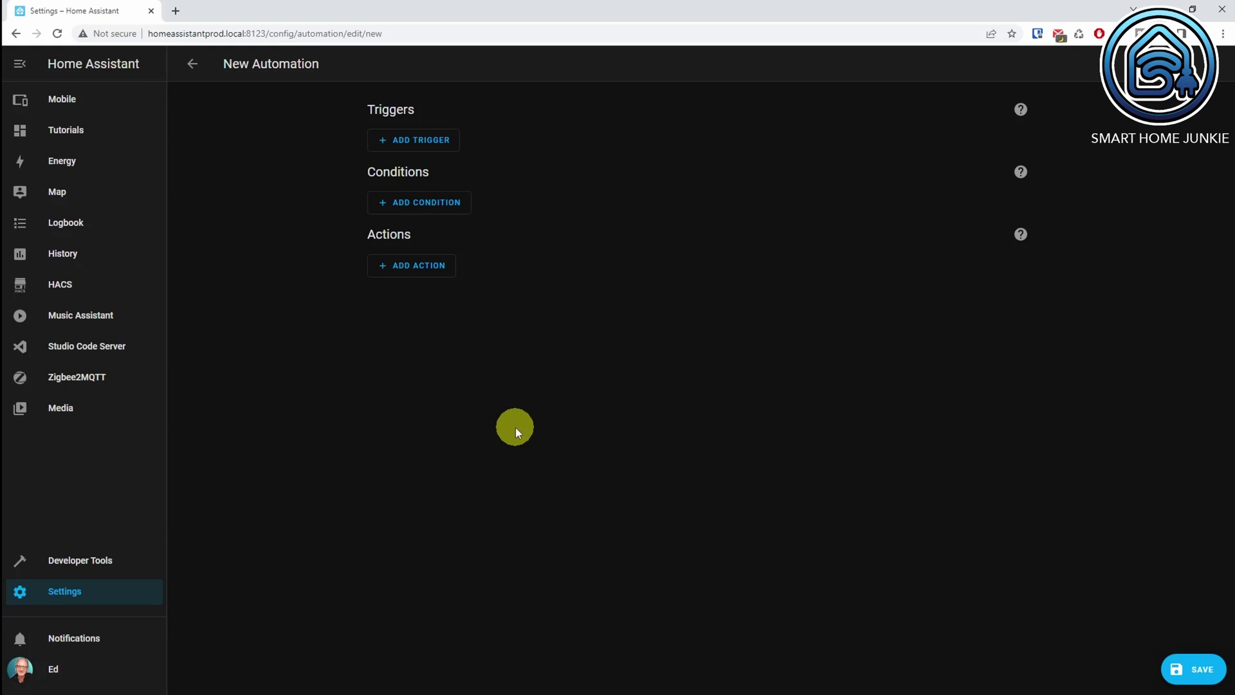
# Add a Device trigger for the Office Tuya Switch's "single" action.
pyautogui.click(408, 144)
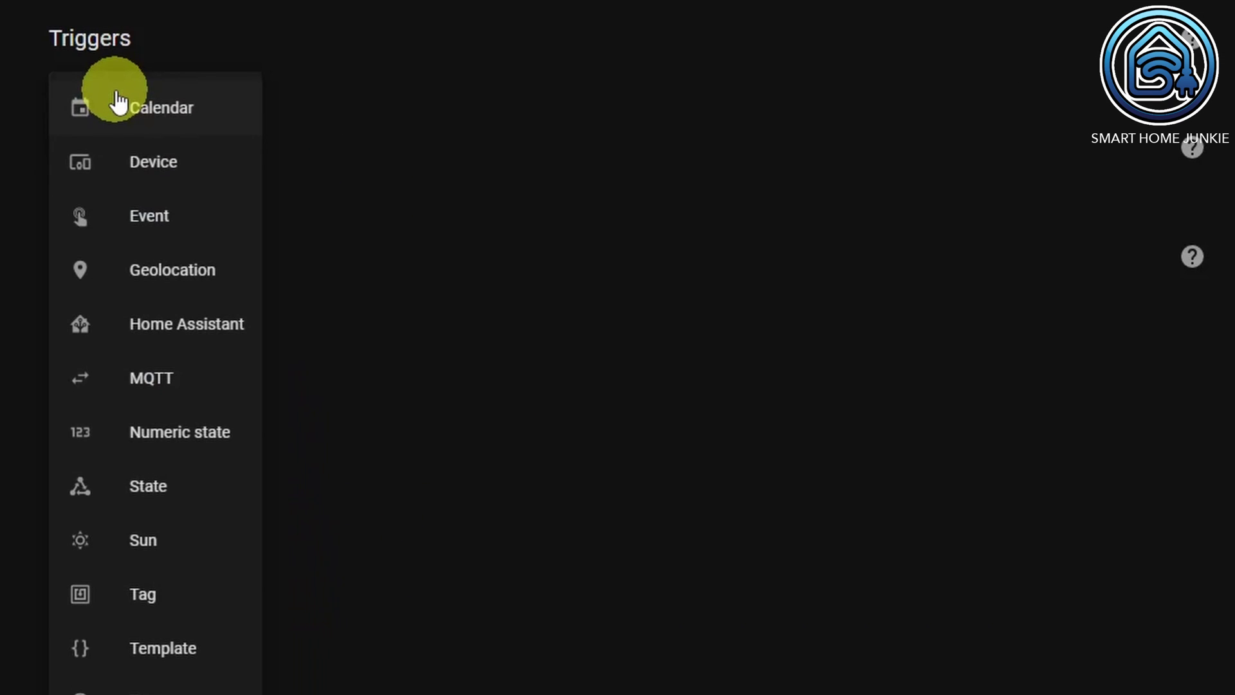
pyautogui.click(143, 162)
pyautogui.click(156, 187)
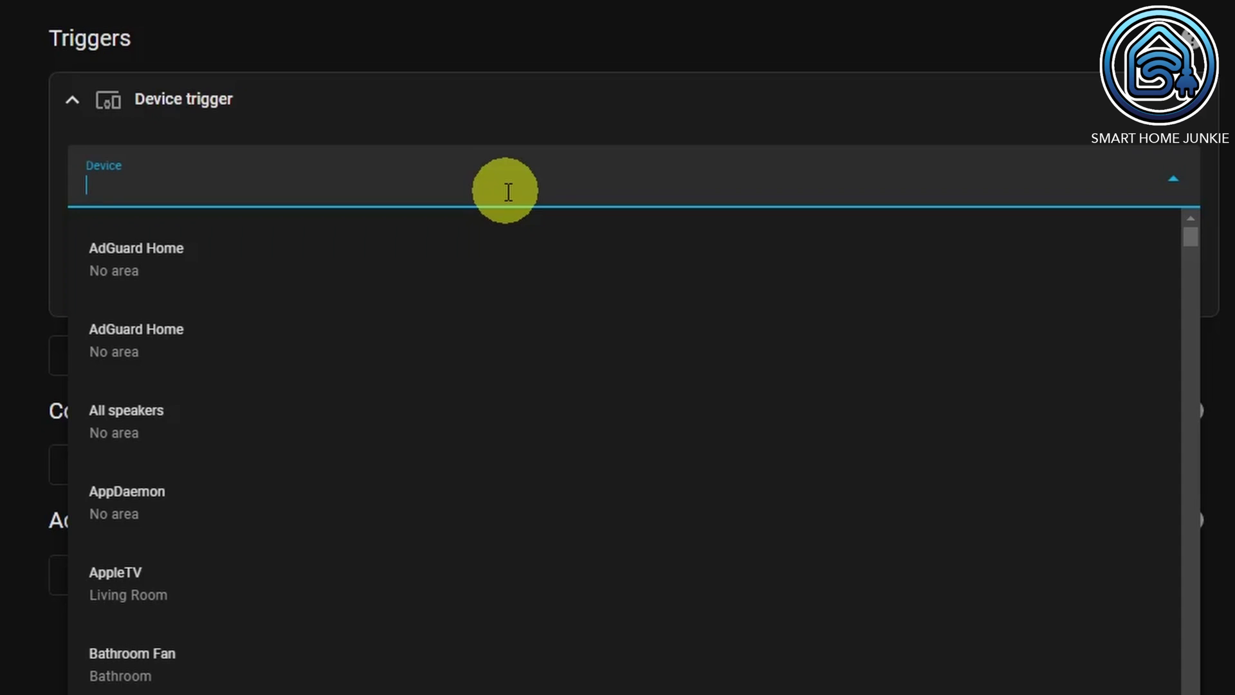
pyautogui.write('office tu')
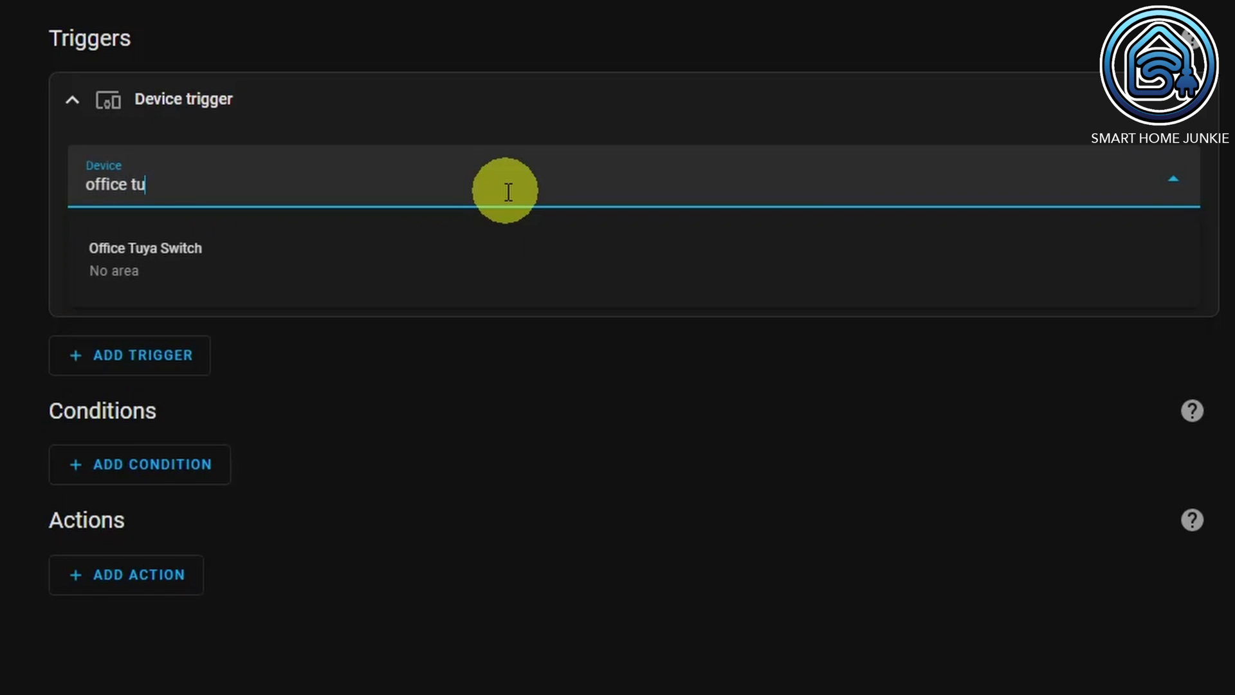
pyautogui.write('ya')
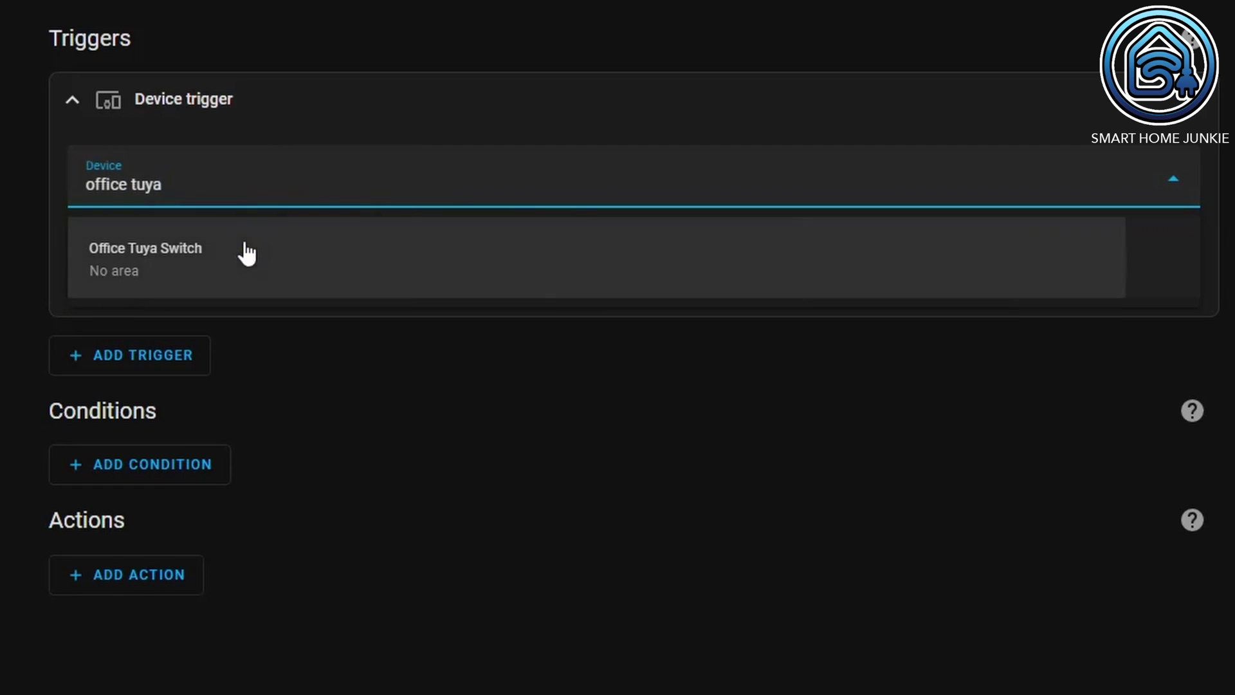
pyautogui.click(243, 254)
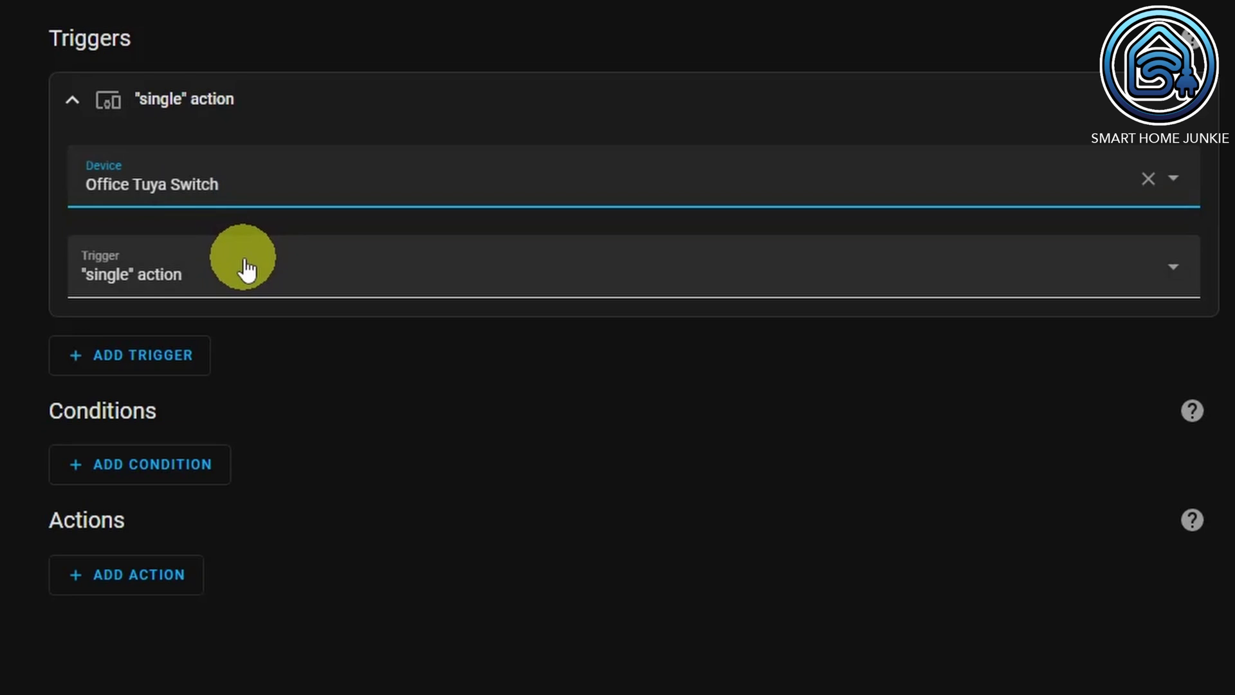
# Set the device trigger's ID to button_press and collapse its card.
pyautogui.click(1192, 103)
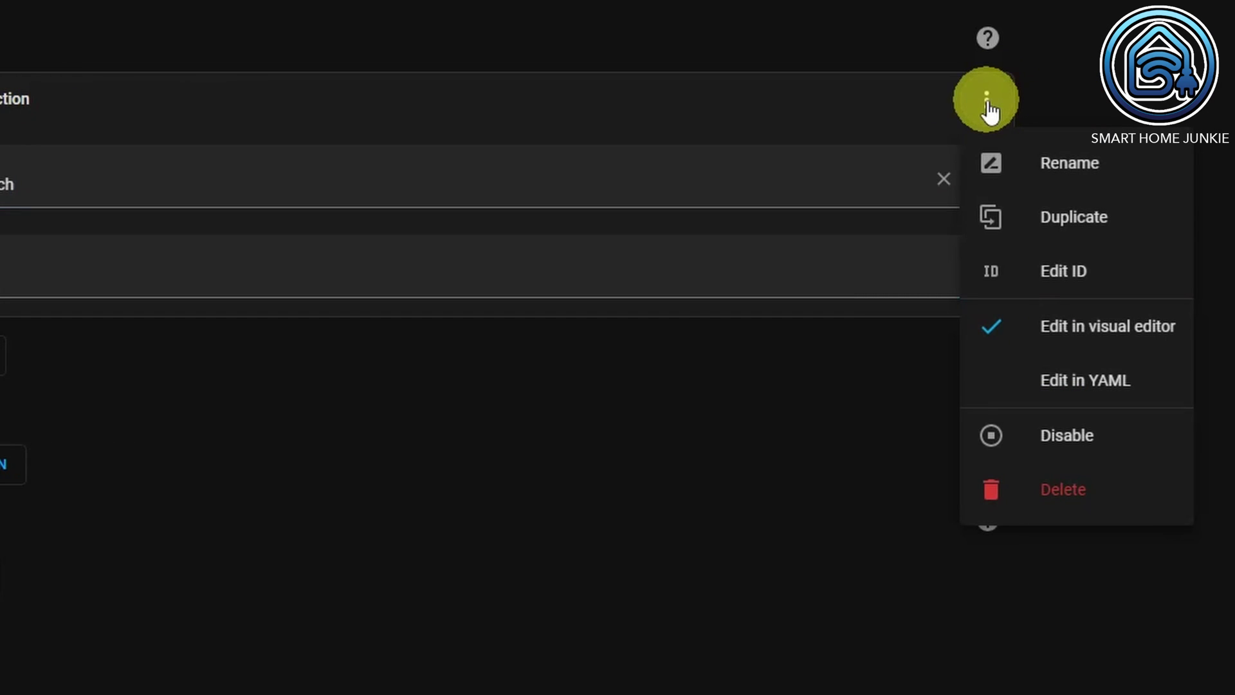
pyautogui.click(1054, 282)
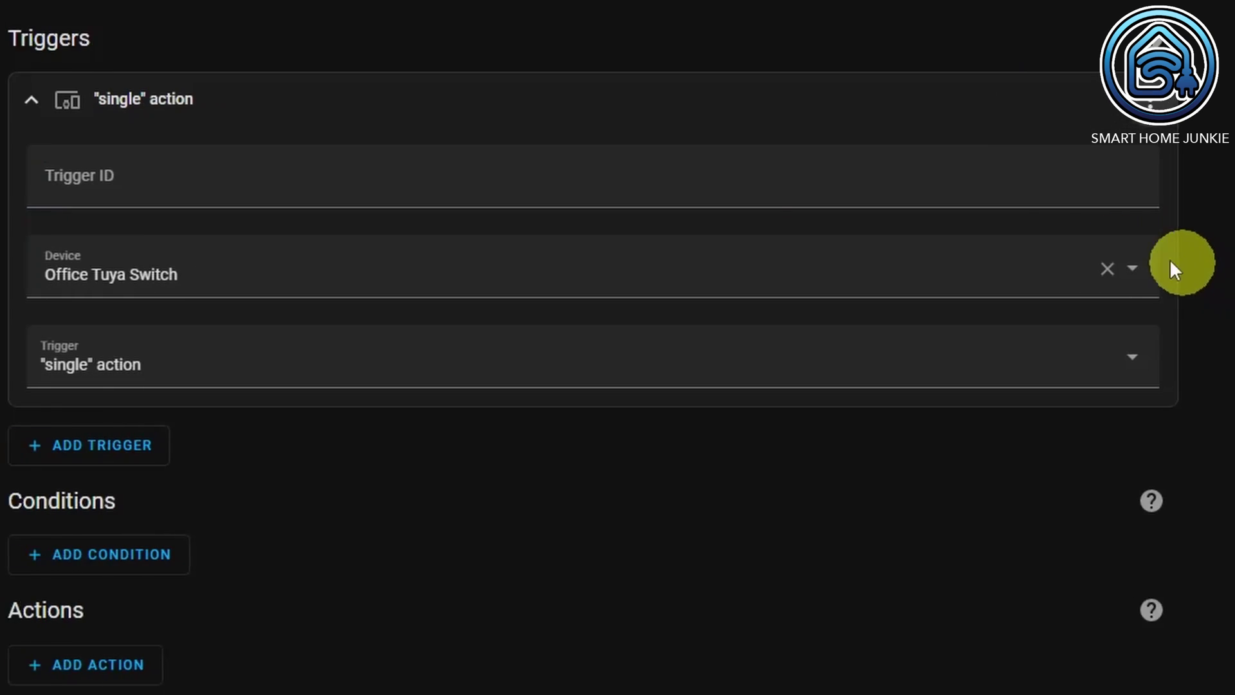
pyautogui.click(240, 183)
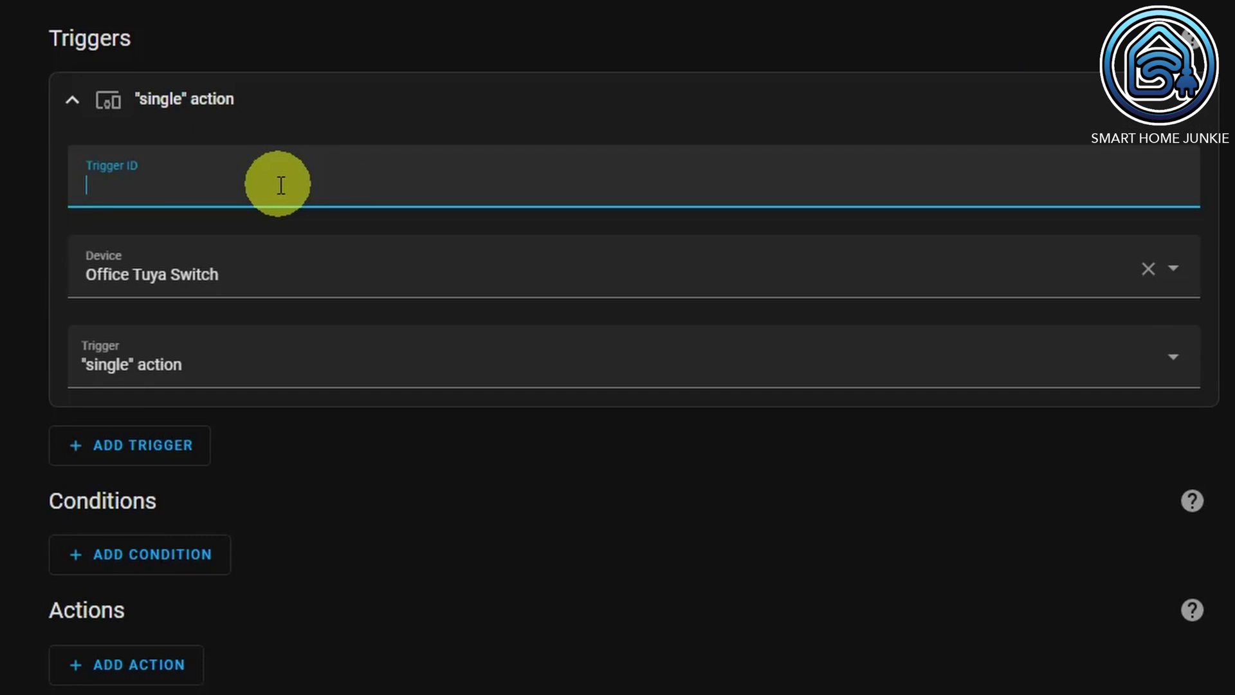
pyautogui.write('button_press')
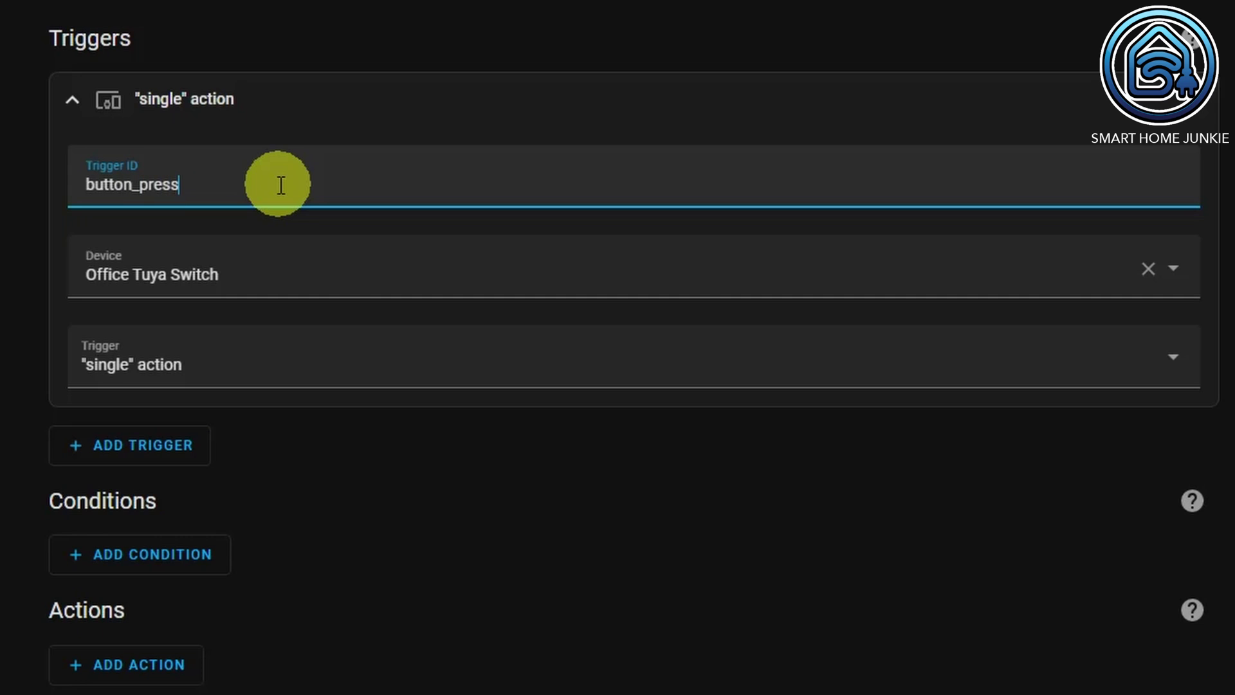
pyautogui.click(74, 101)
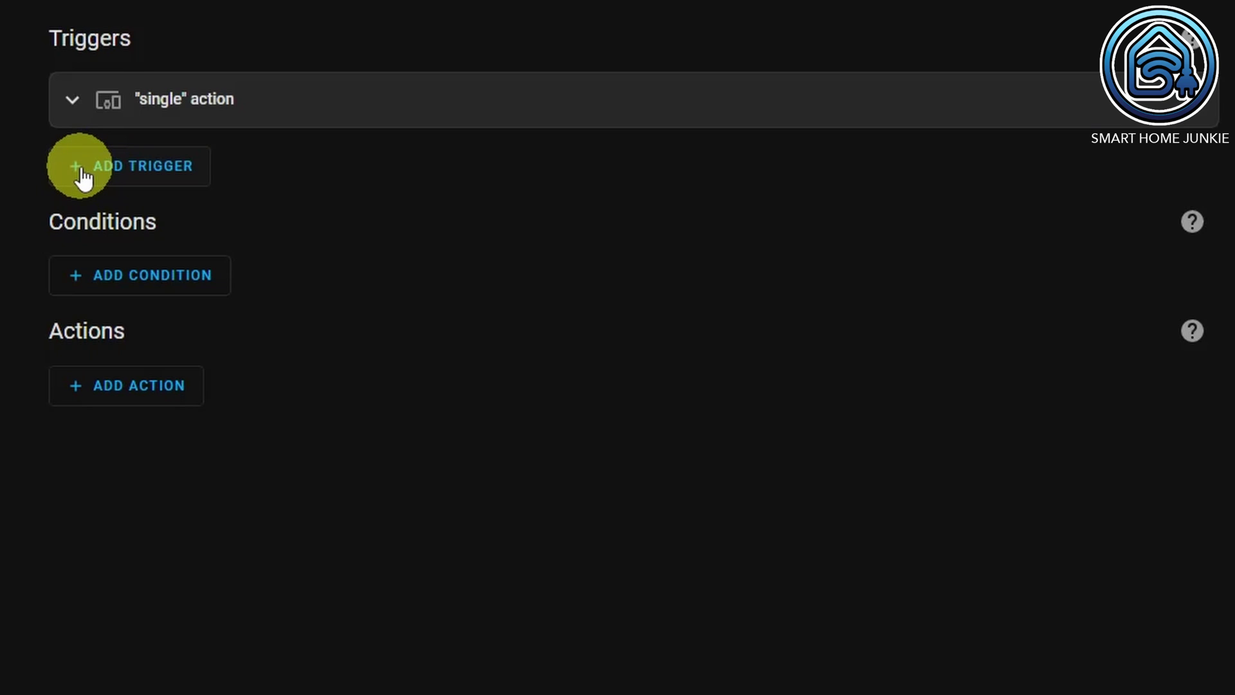
# Add a State trigger on the Scene Selector input_select entity and collapse it.
pyautogui.click(83, 179)
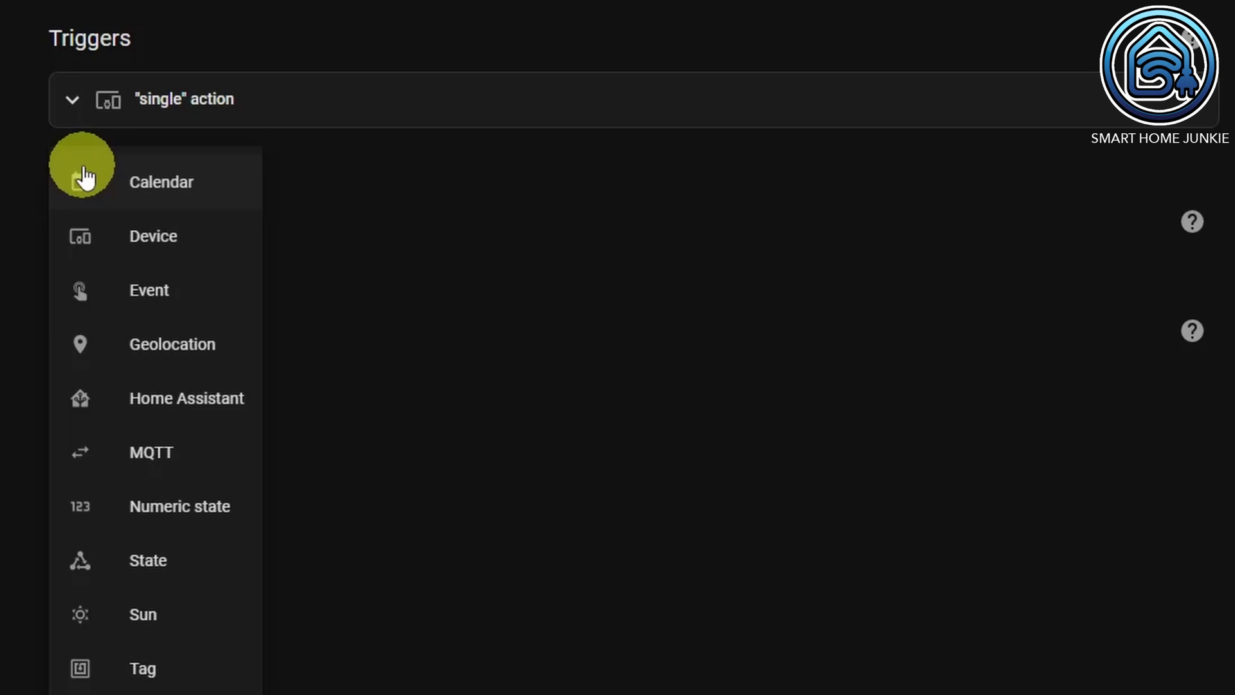
pyautogui.click(140, 573)
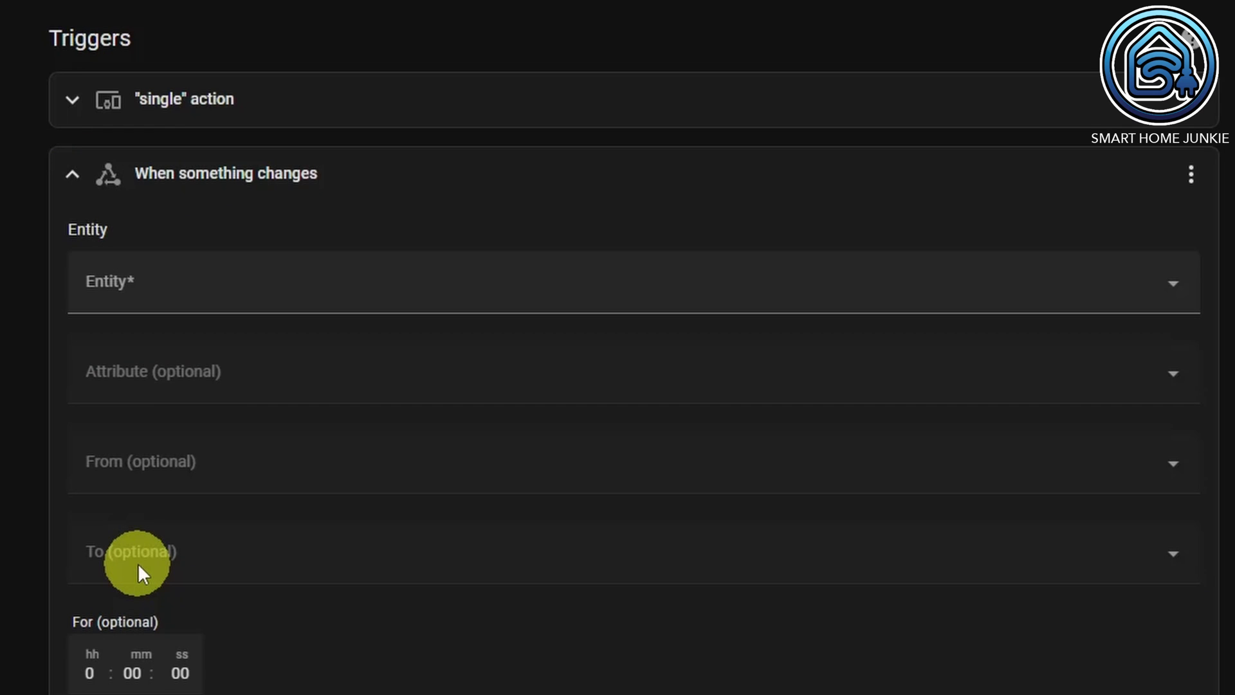
pyautogui.click(172, 293)
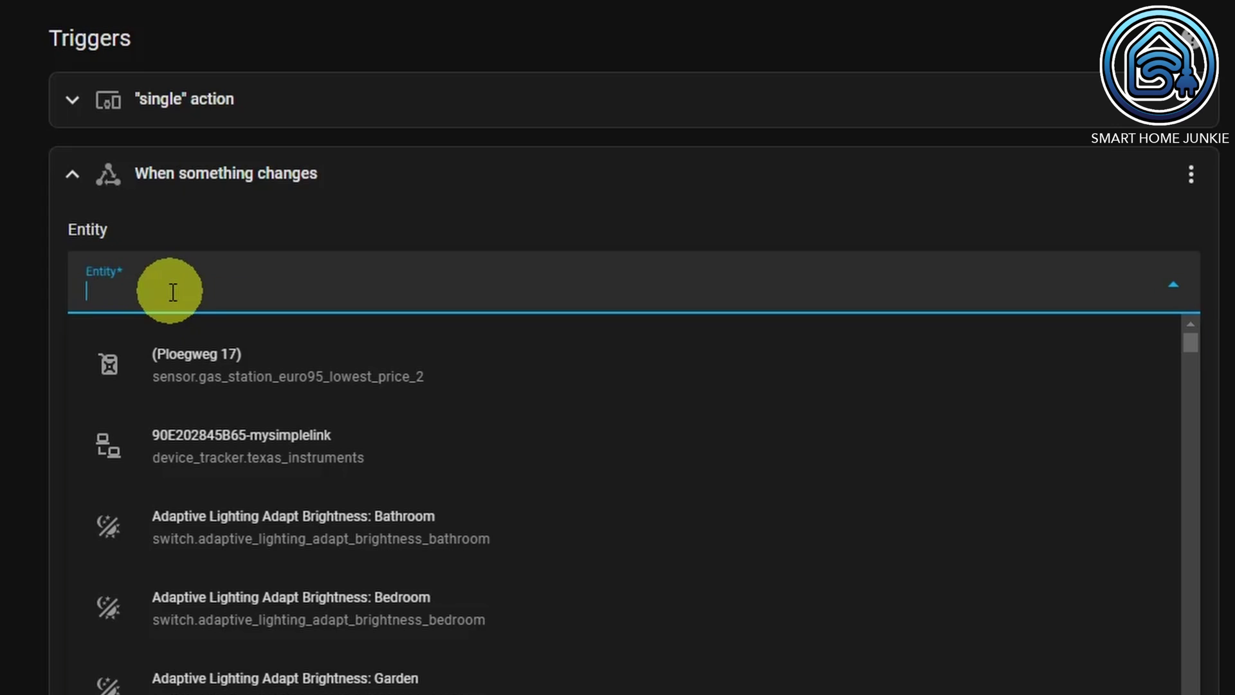
pyautogui.write('inpu')
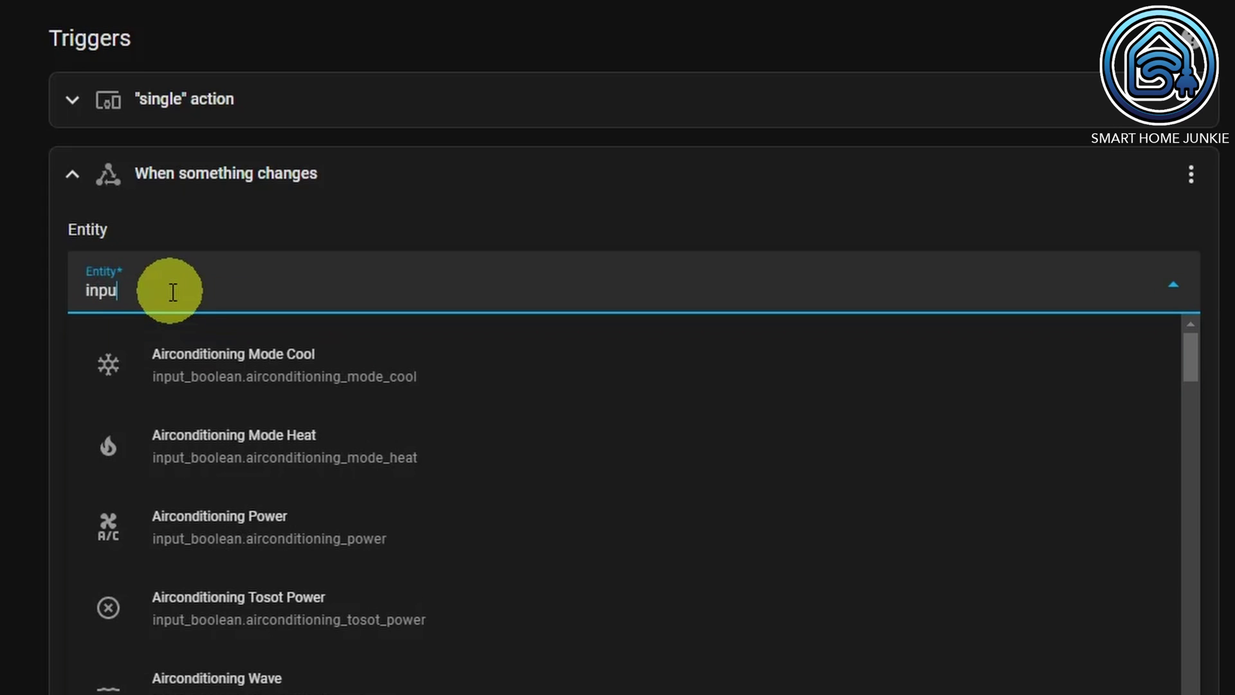
pyautogui.write('t_select')
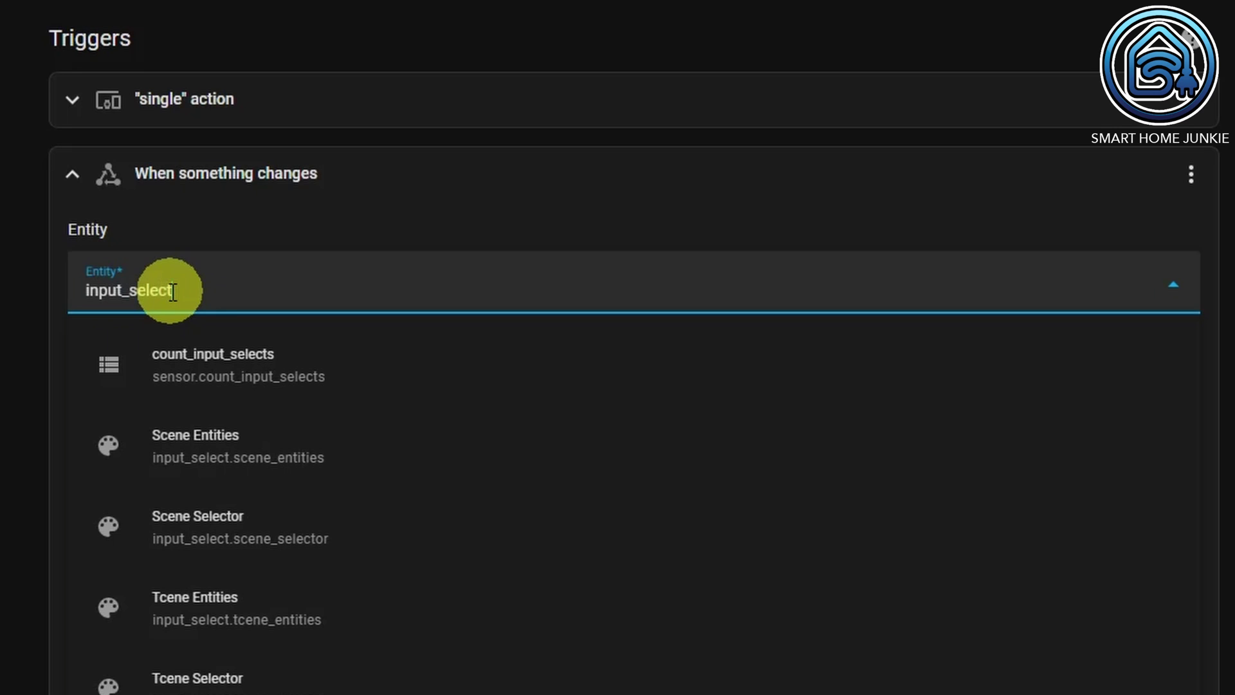
pyautogui.click(200, 532)
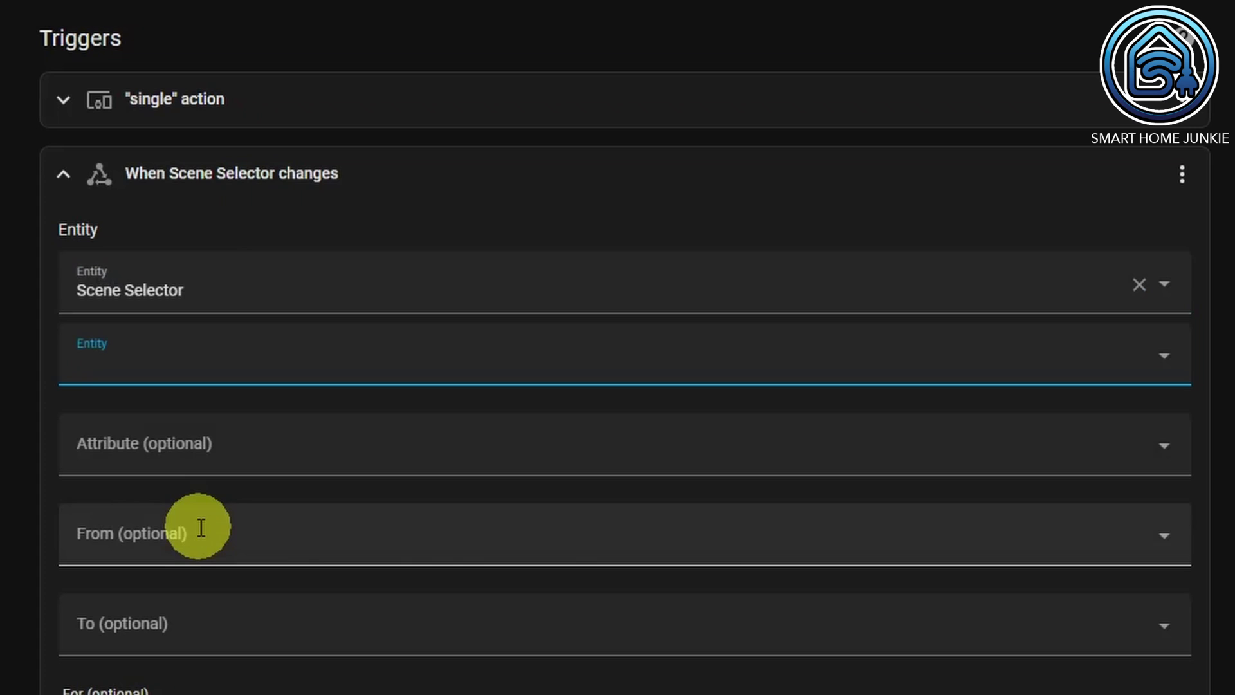
pyautogui.click(63, 174)
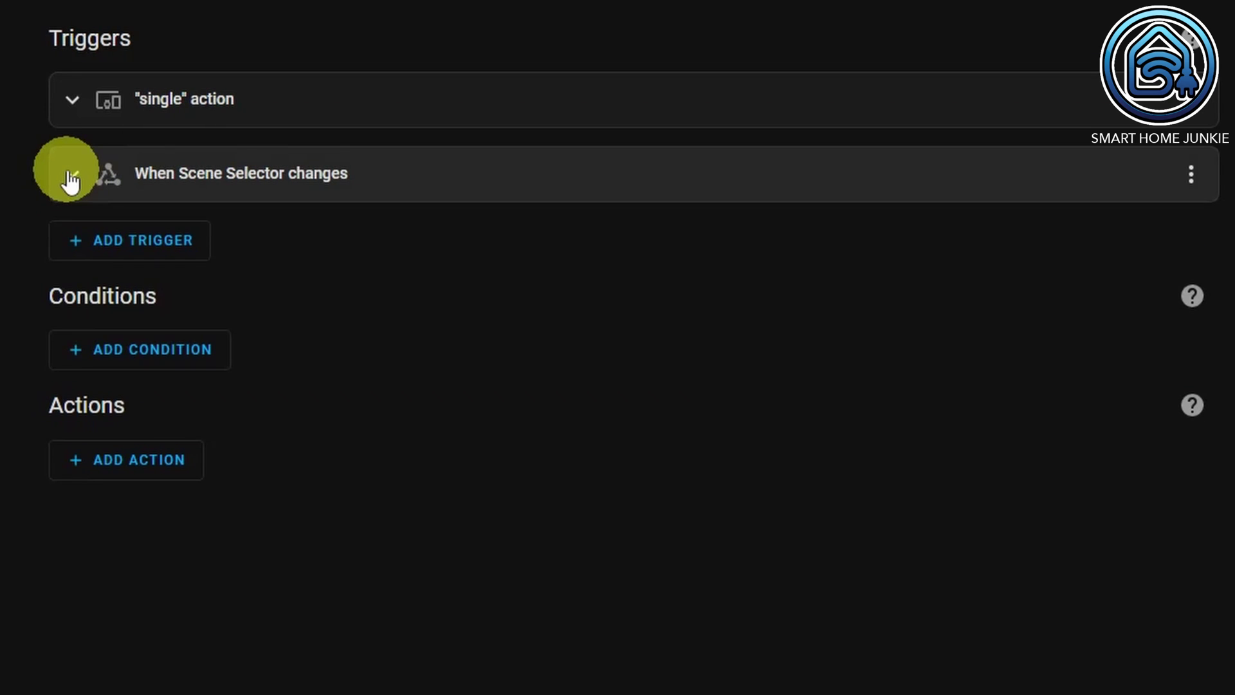
# Add an If-then action with a 'Triggered by button_press' condition.
pyautogui.scroll(-4, 65, 321)
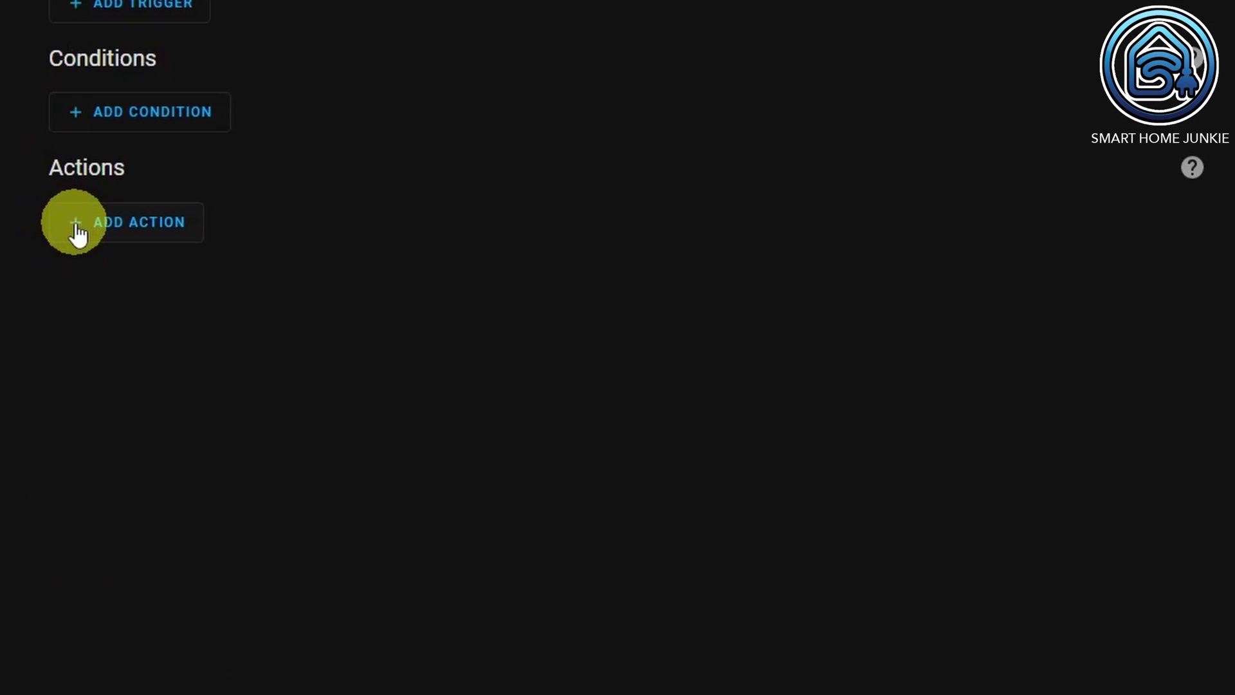
pyautogui.click(77, 233)
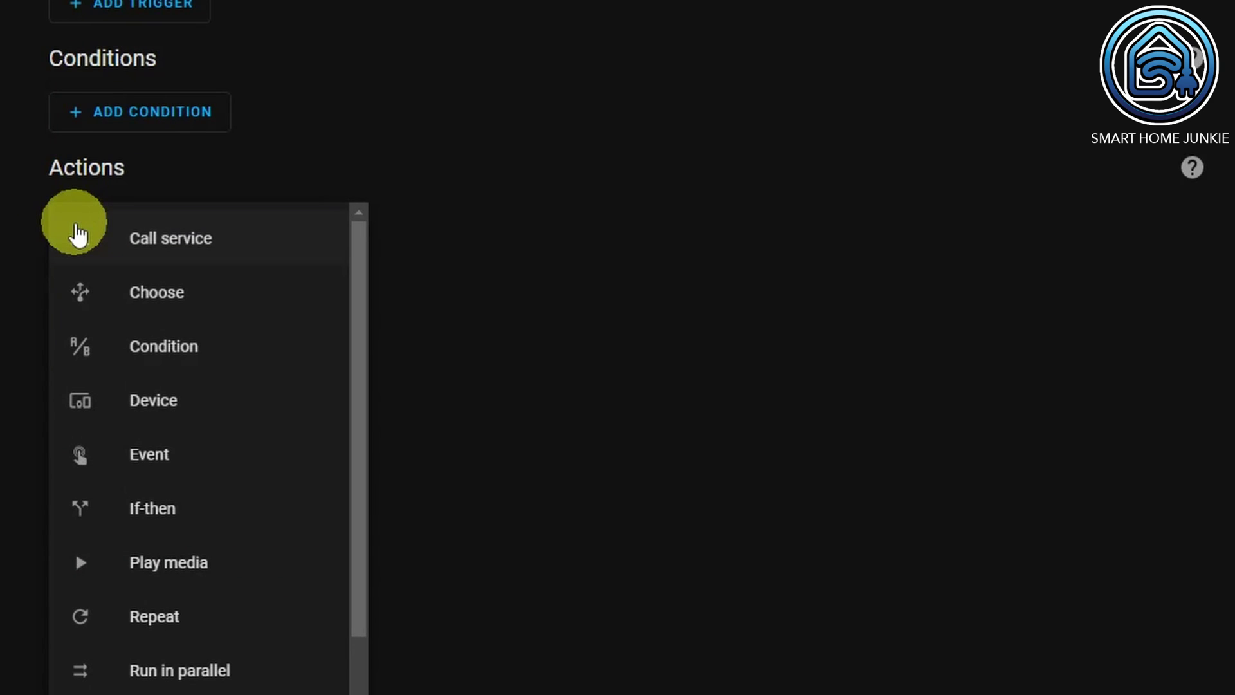
pyautogui.click(169, 521)
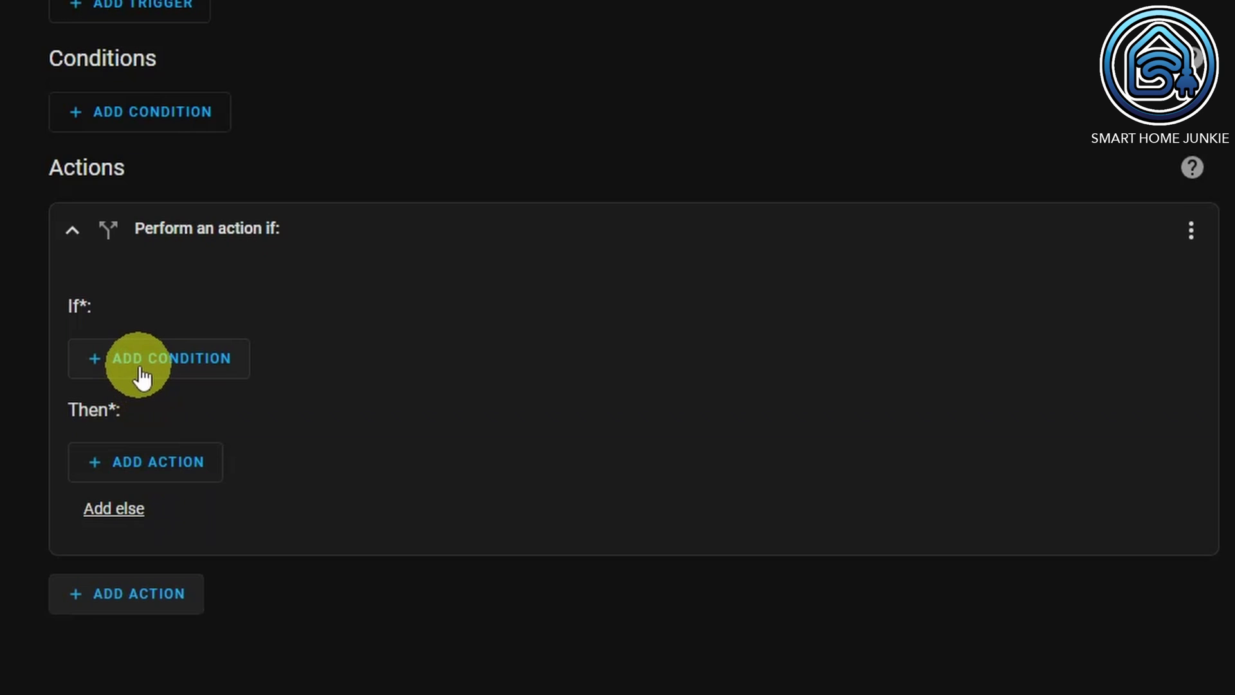
pyautogui.click(143, 378)
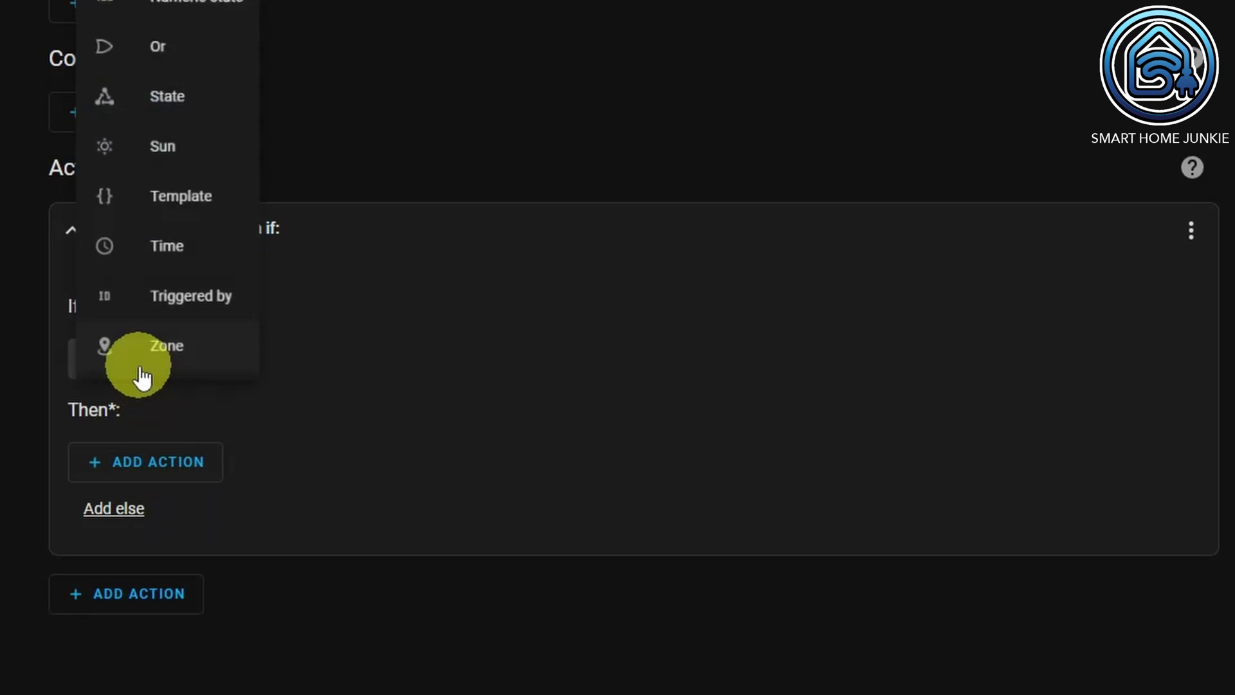
pyautogui.click(166, 300)
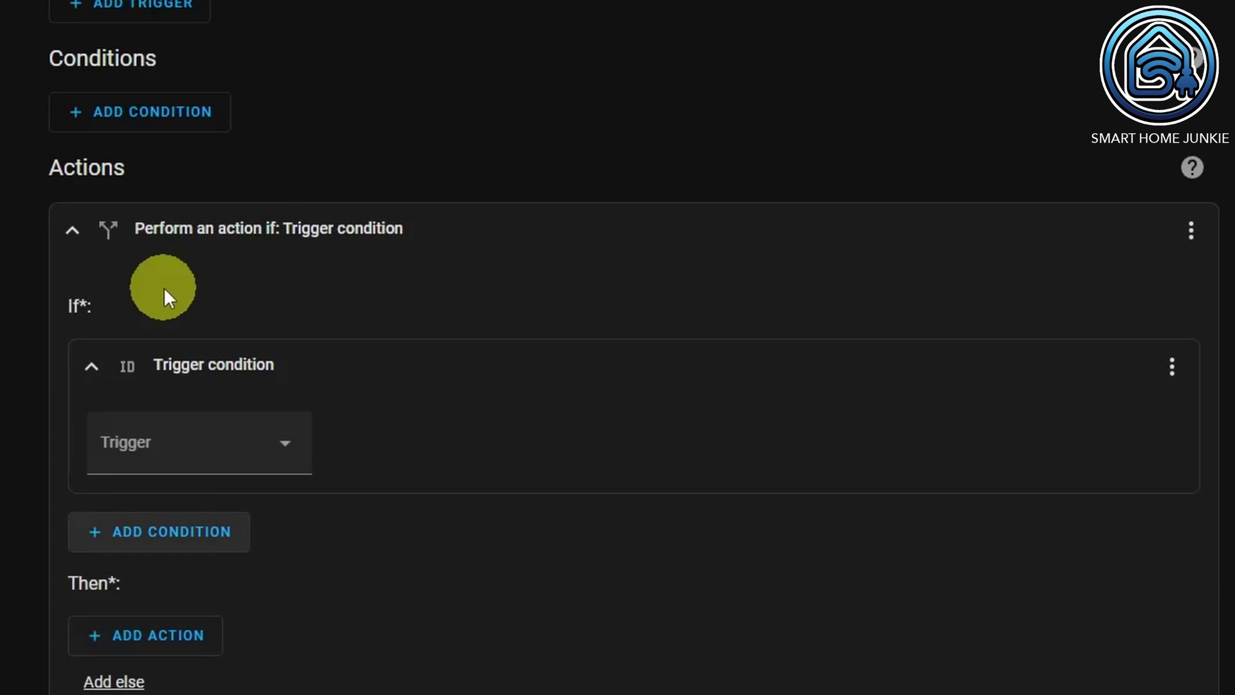
pyautogui.click(182, 459)
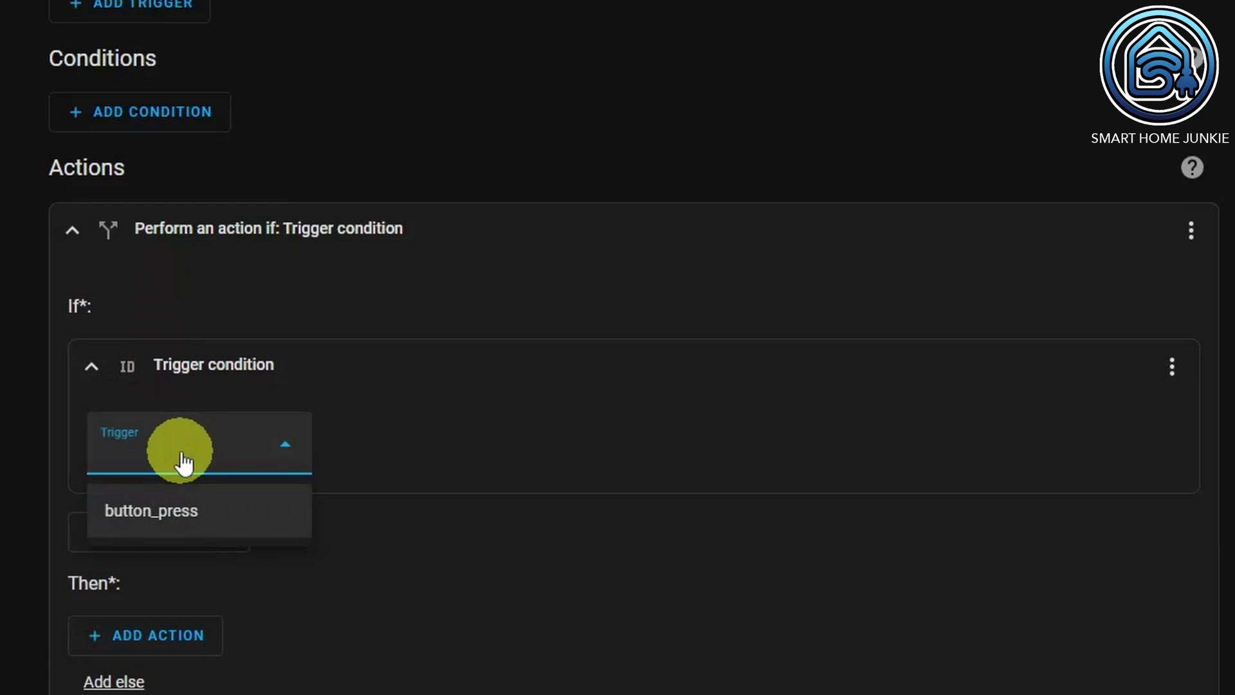
pyautogui.click(170, 511)
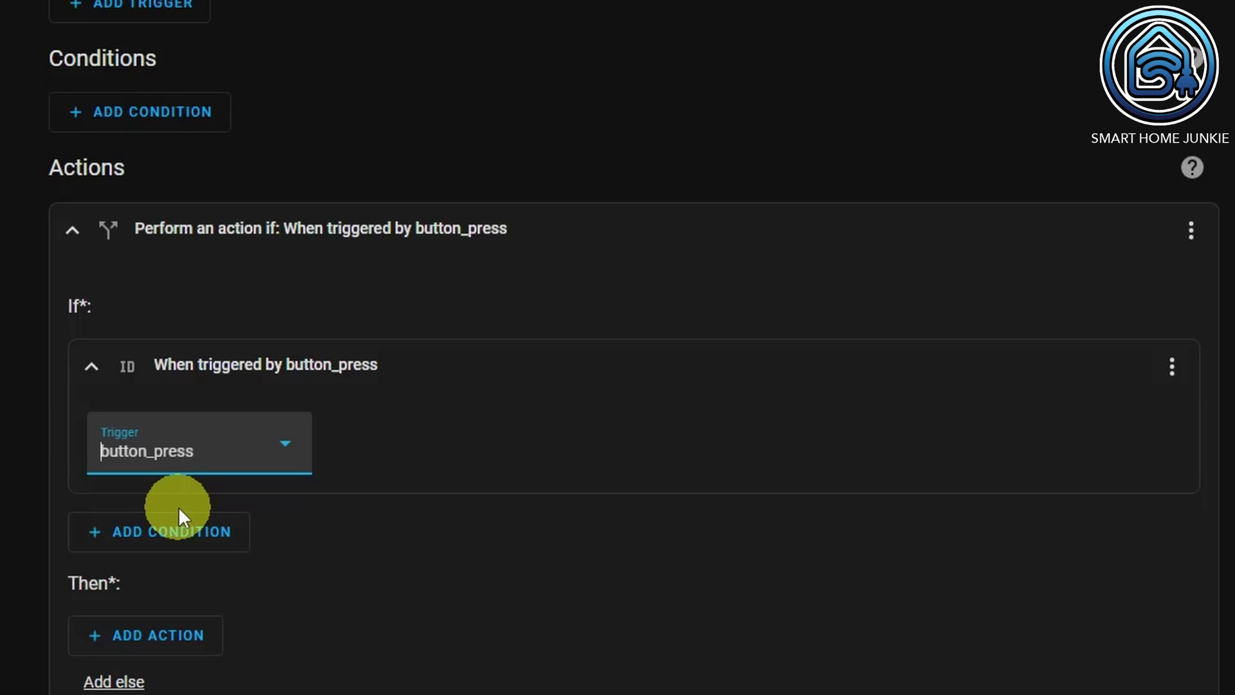
# Under Then, call the Input select: Next service targeting the Scene Selector entity.
pyautogui.click(96, 646)
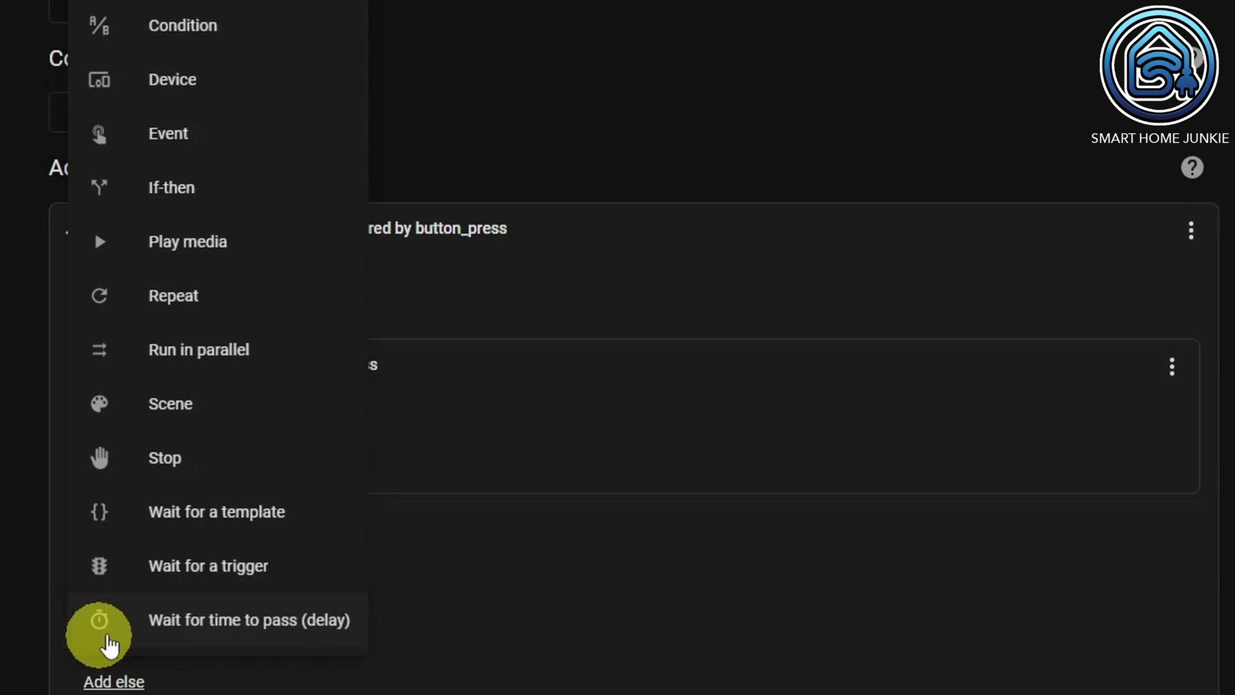
pyautogui.scroll(2, 182, 137)
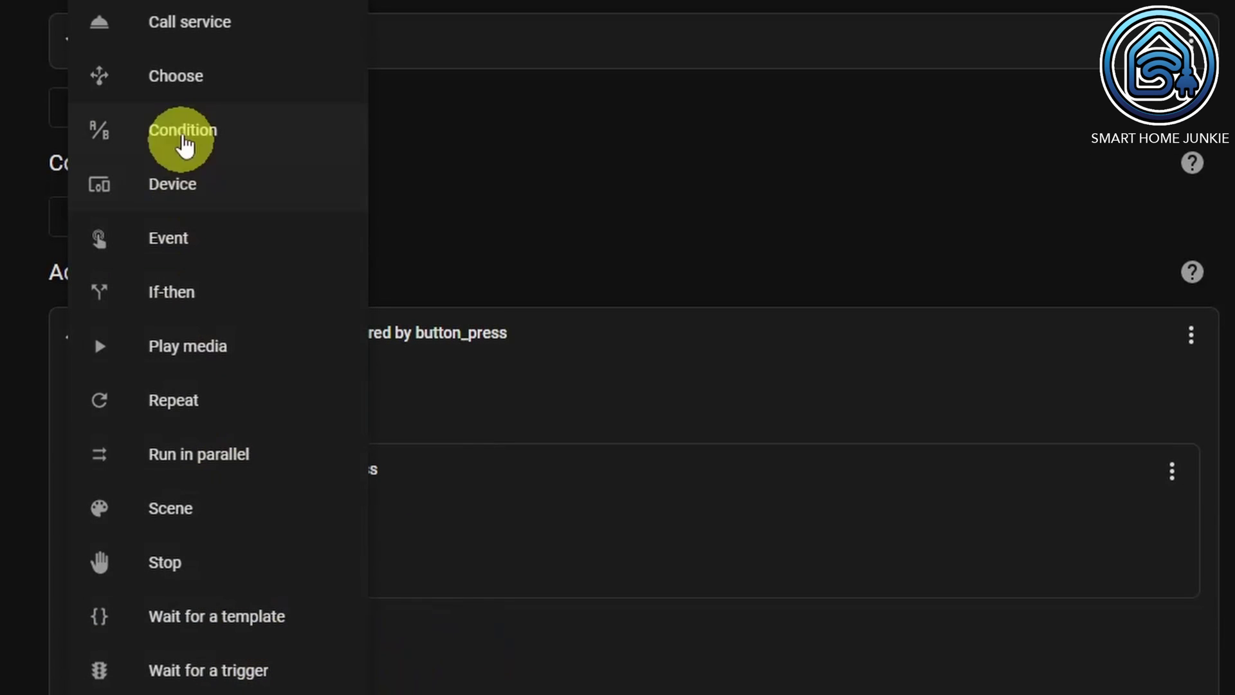
pyautogui.click(191, 26)
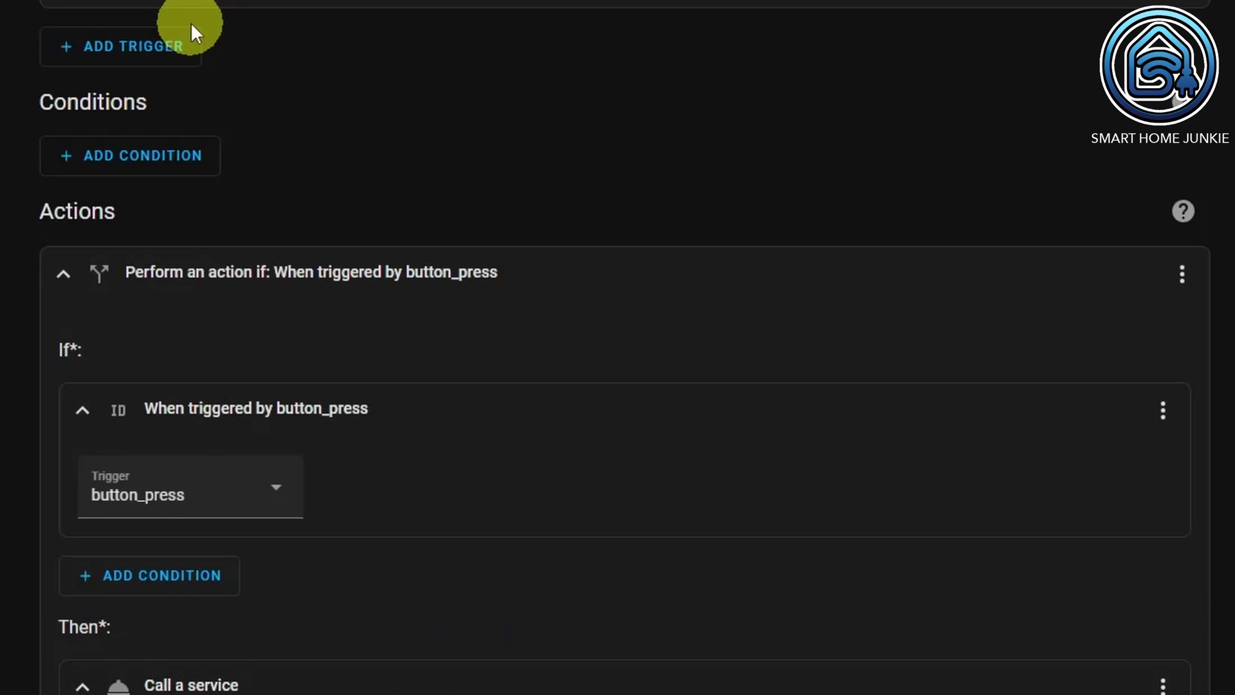
pyautogui.scroll(-4, 179, 60)
pyautogui.scroll(-3, 104, 532)
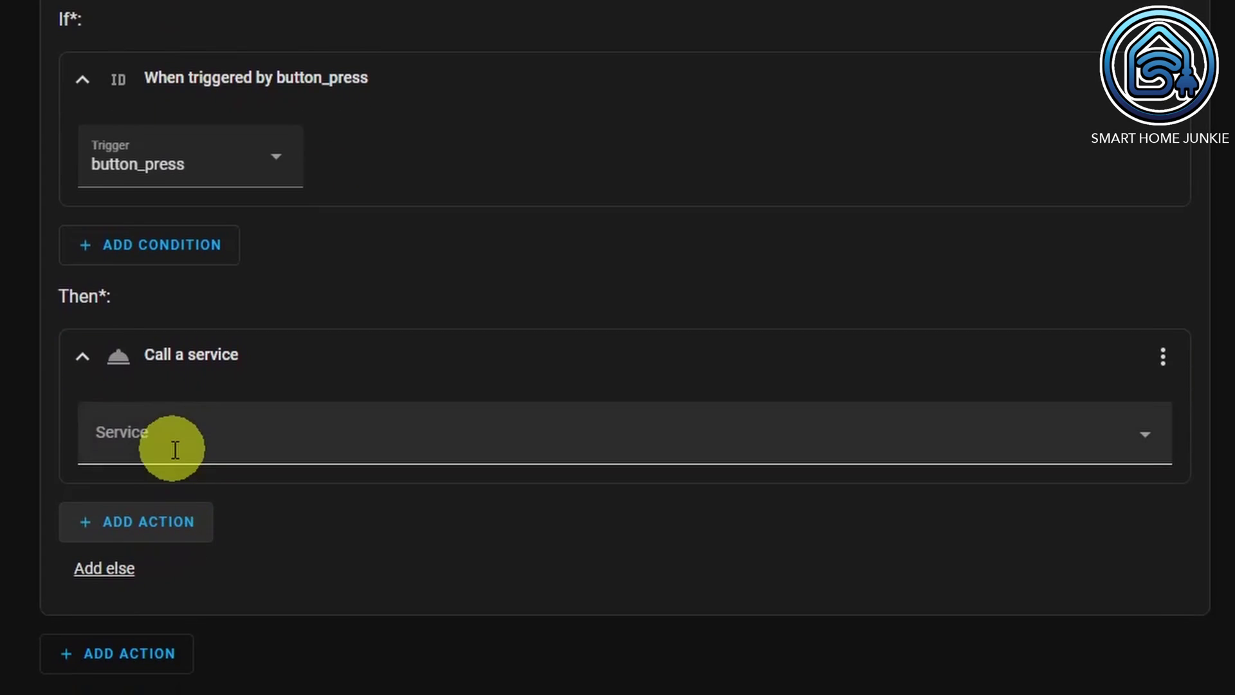
pyautogui.click(175, 443)
pyautogui.click(413, 442)
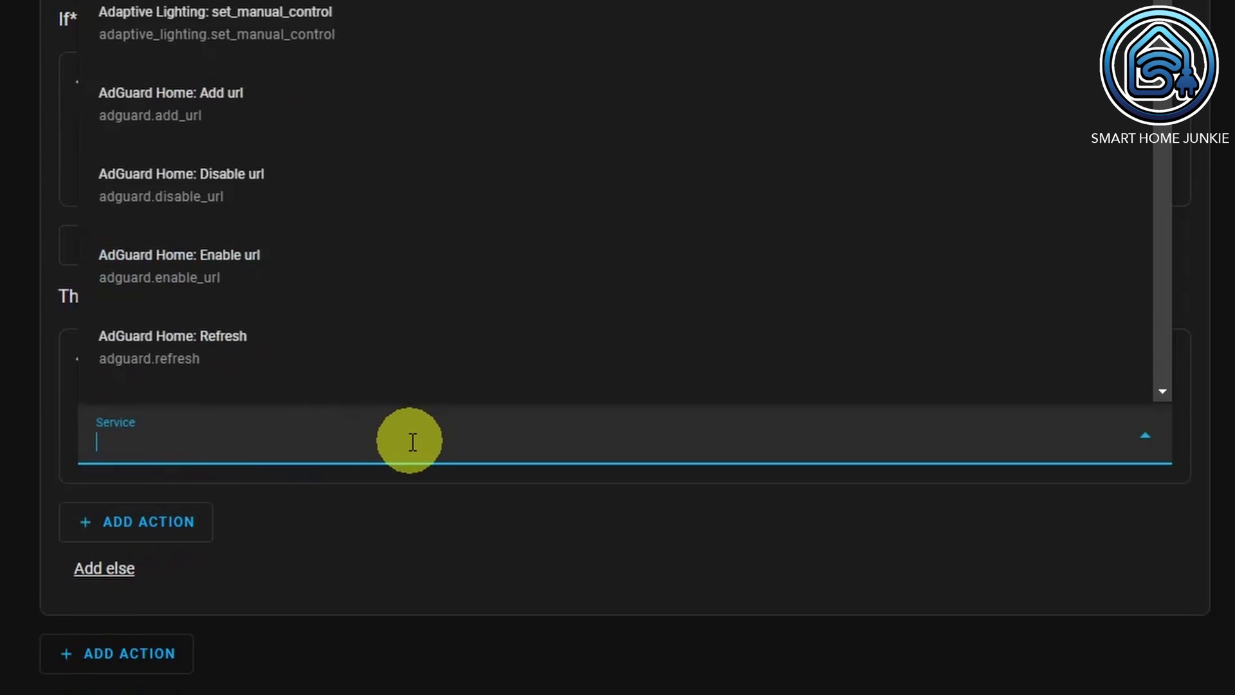
pyautogui.write('input_')
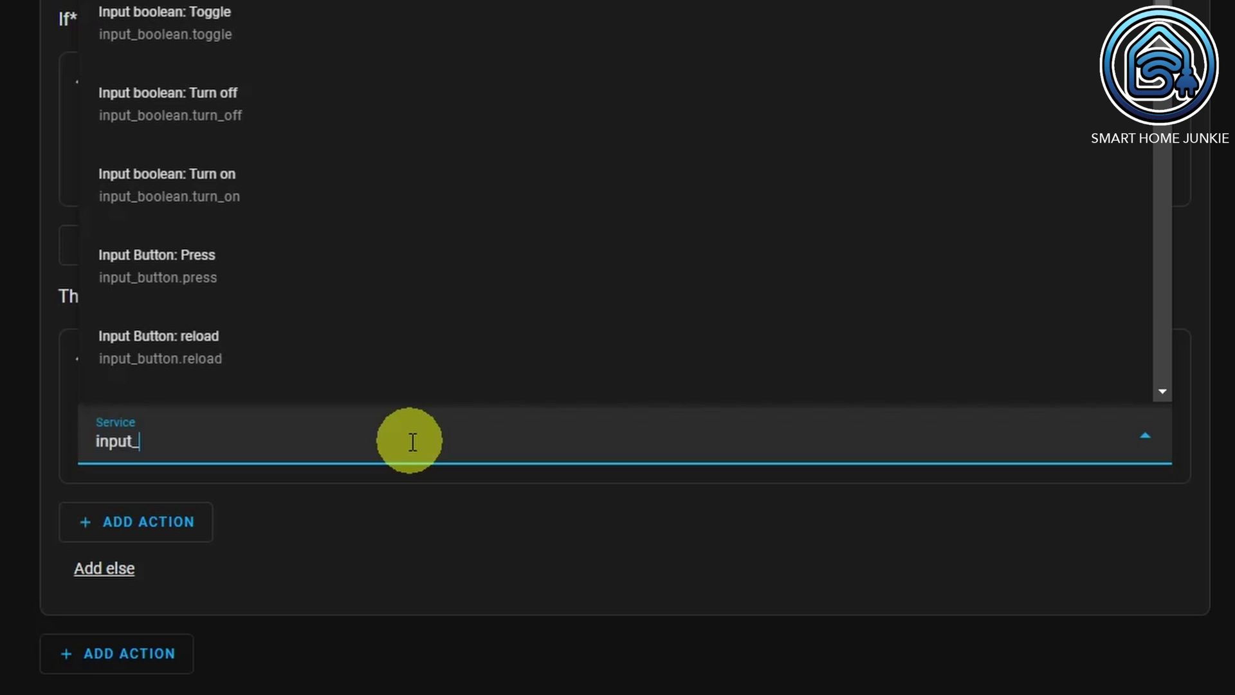
pyautogui.write('select')
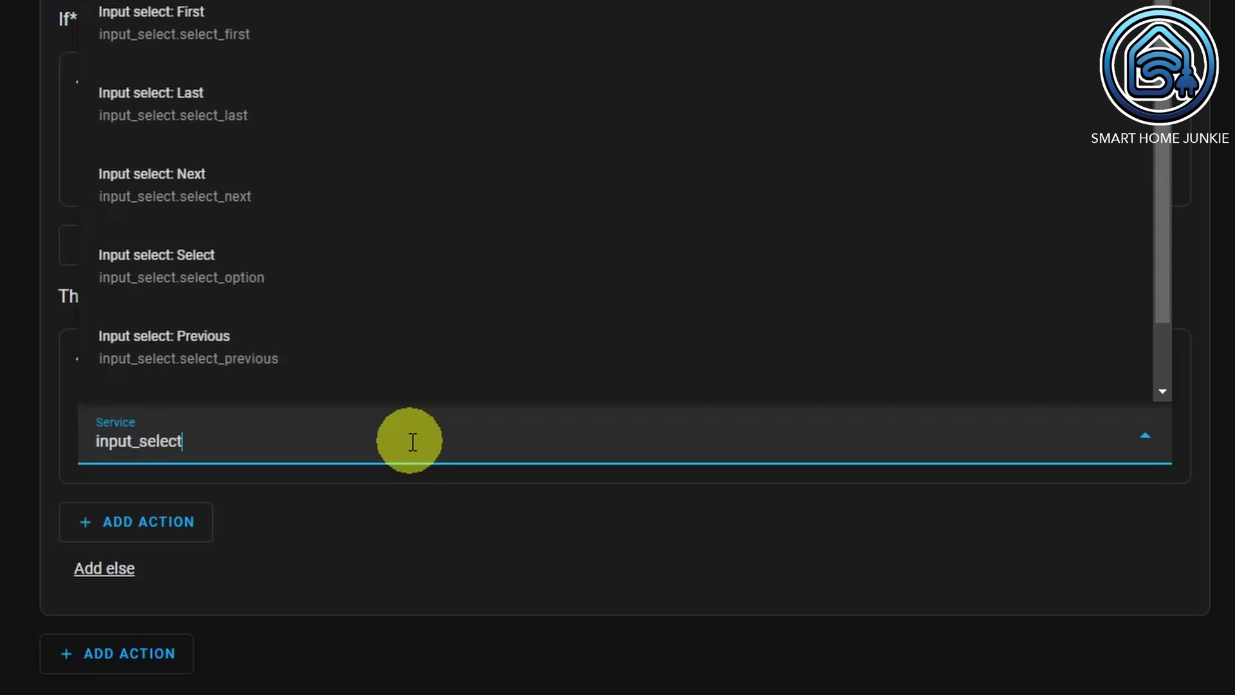
pyautogui.click(201, 190)
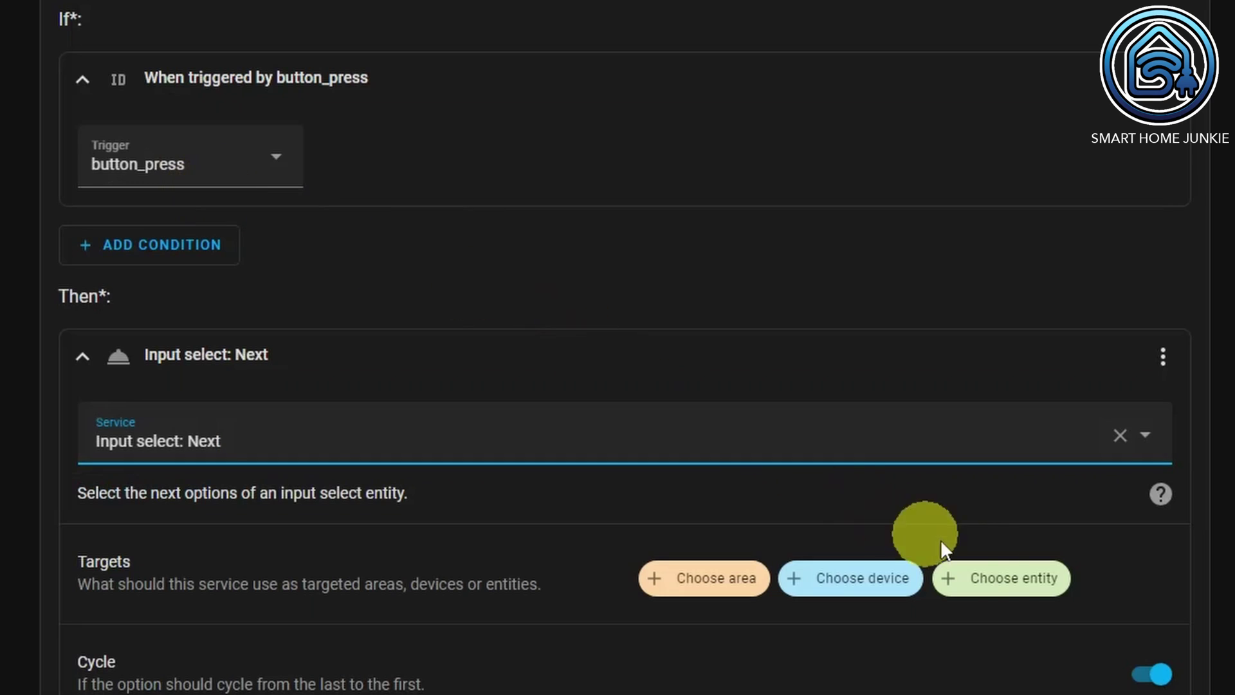
pyautogui.click(1008, 586)
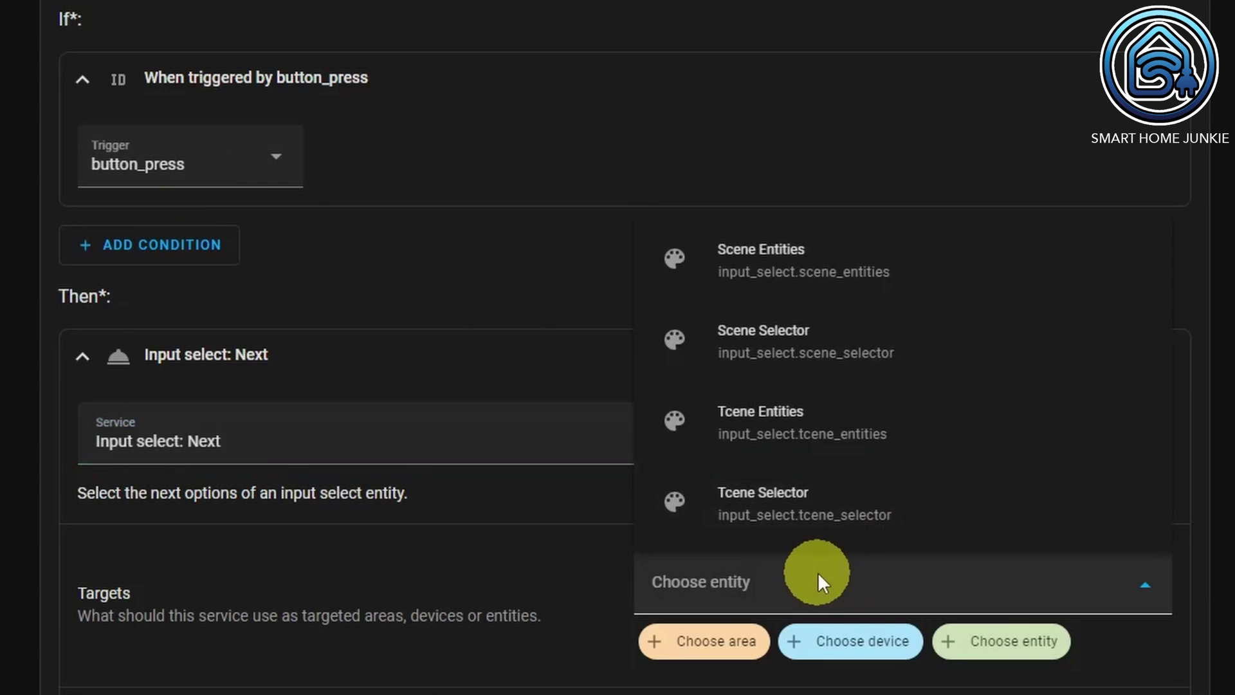
pyautogui.click(792, 351)
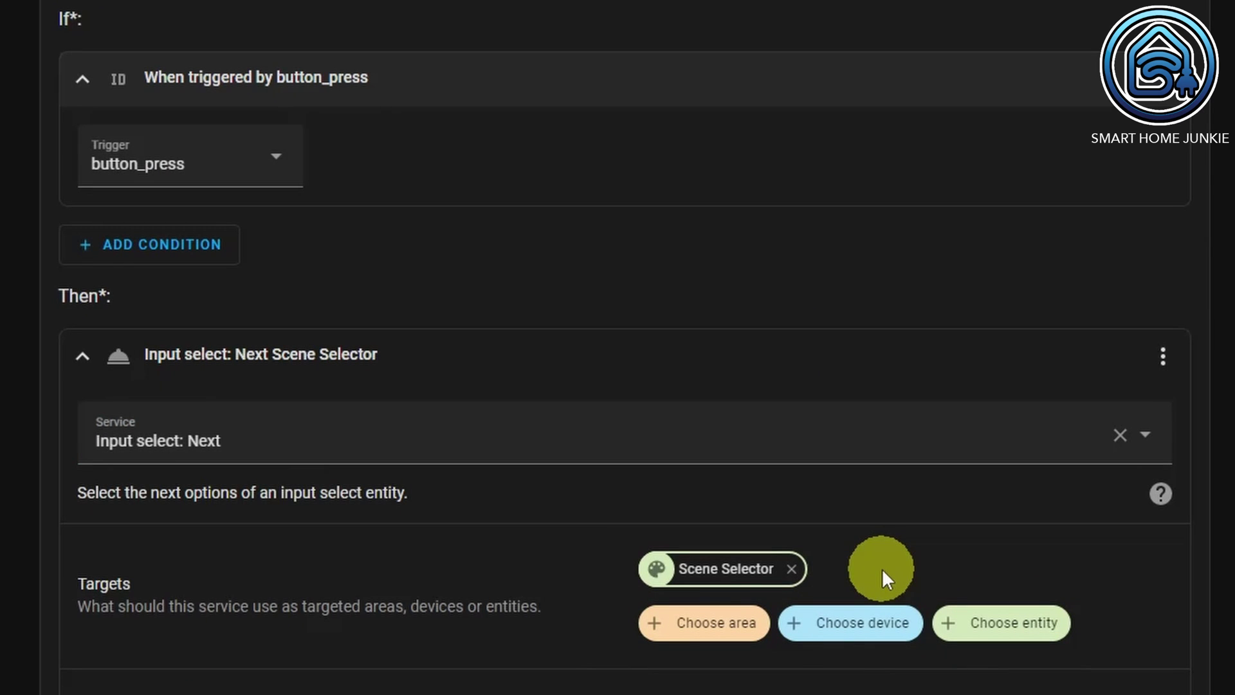
# Collapse the button_press condition and add an empty Else branch.
pyautogui.click(85, 80)
pyautogui.scroll(5, 80, 358)
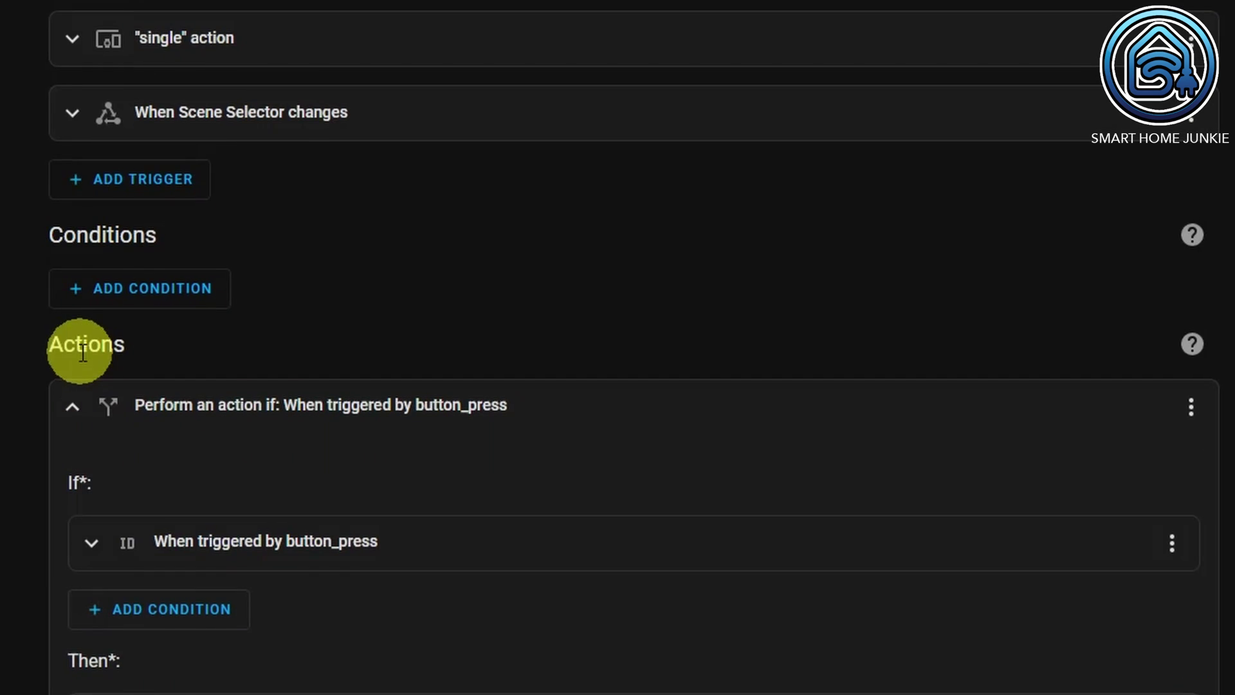
pyautogui.scroll(-5, 126, 534)
pyautogui.click(124, 525)
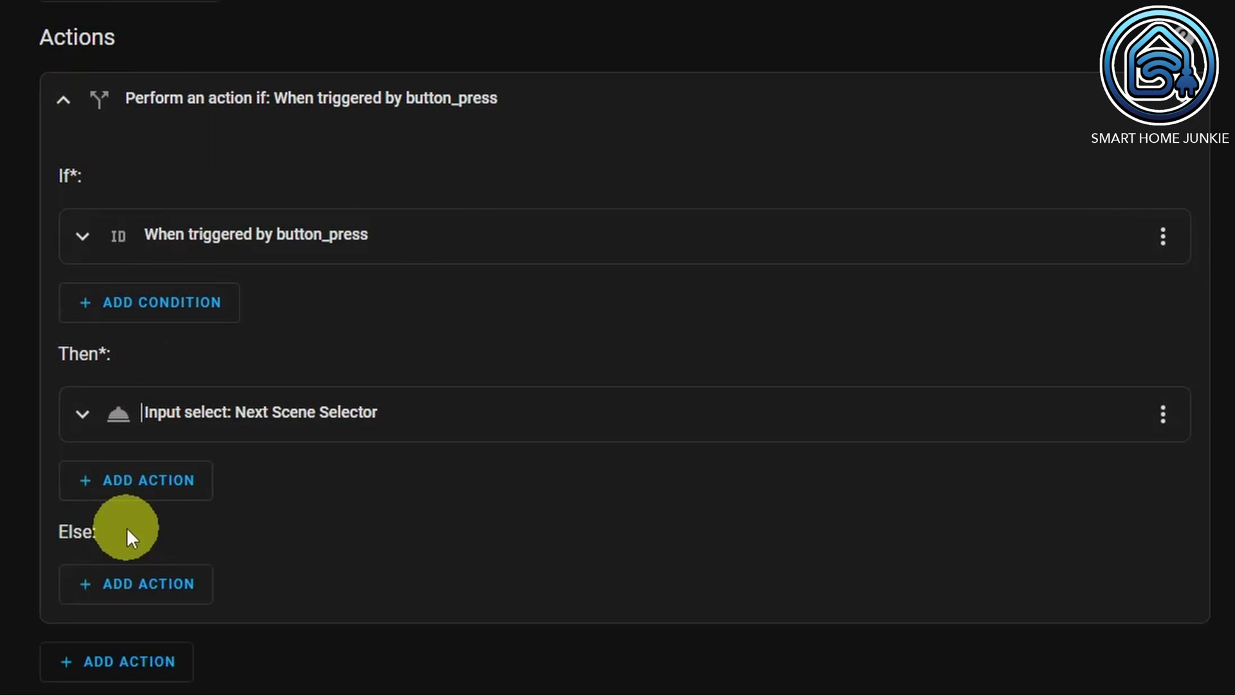
# Add a Scene: Activate (scene.turn_on) service call under Else.
pyautogui.click(154, 587)
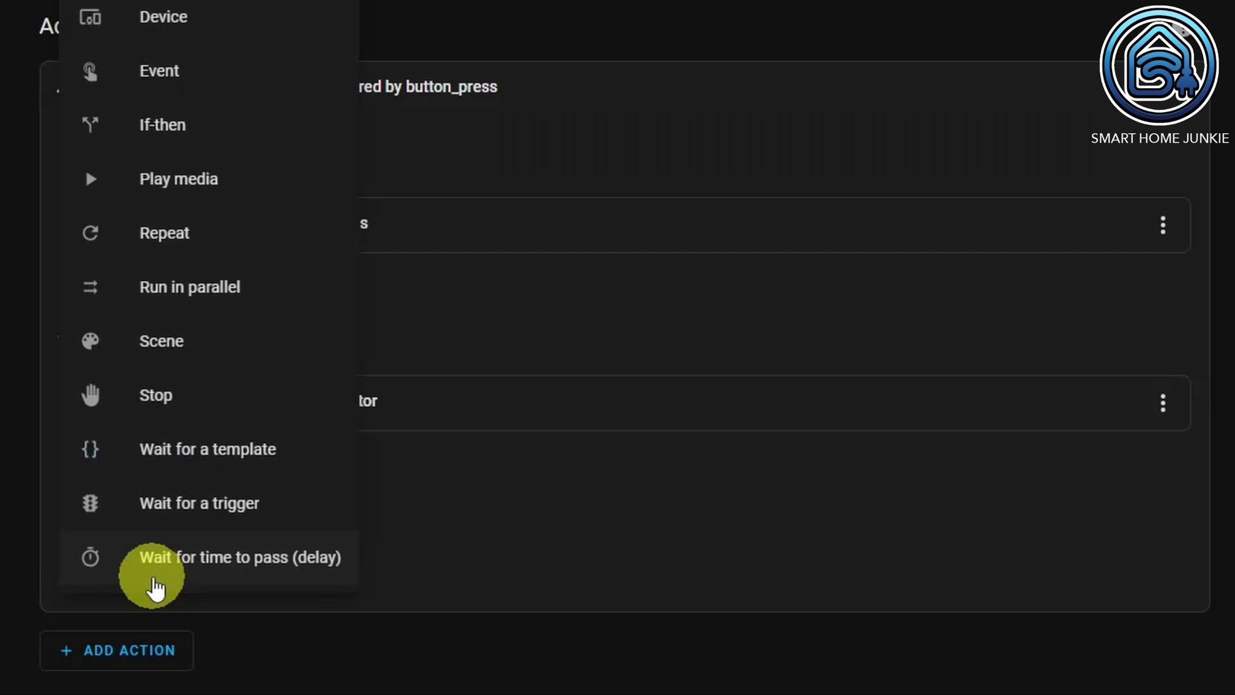
pyautogui.scroll(3, 174, 257)
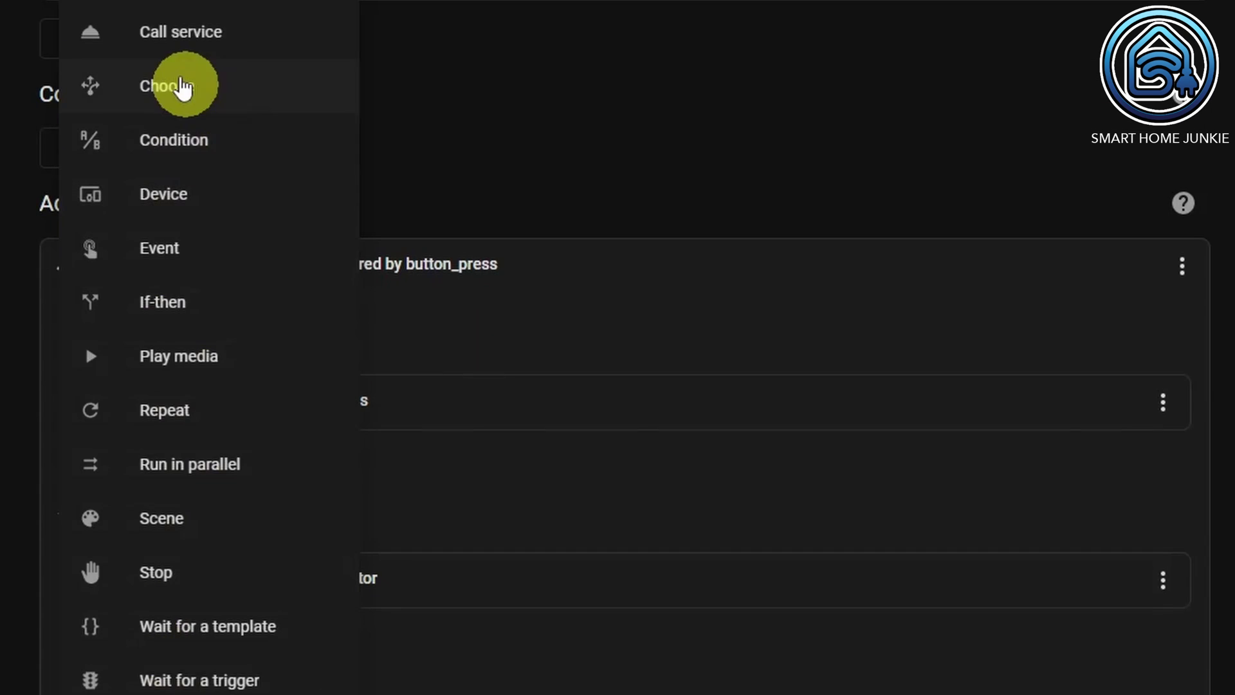
pyautogui.click(184, 36)
pyautogui.scroll(-4, 206, 678)
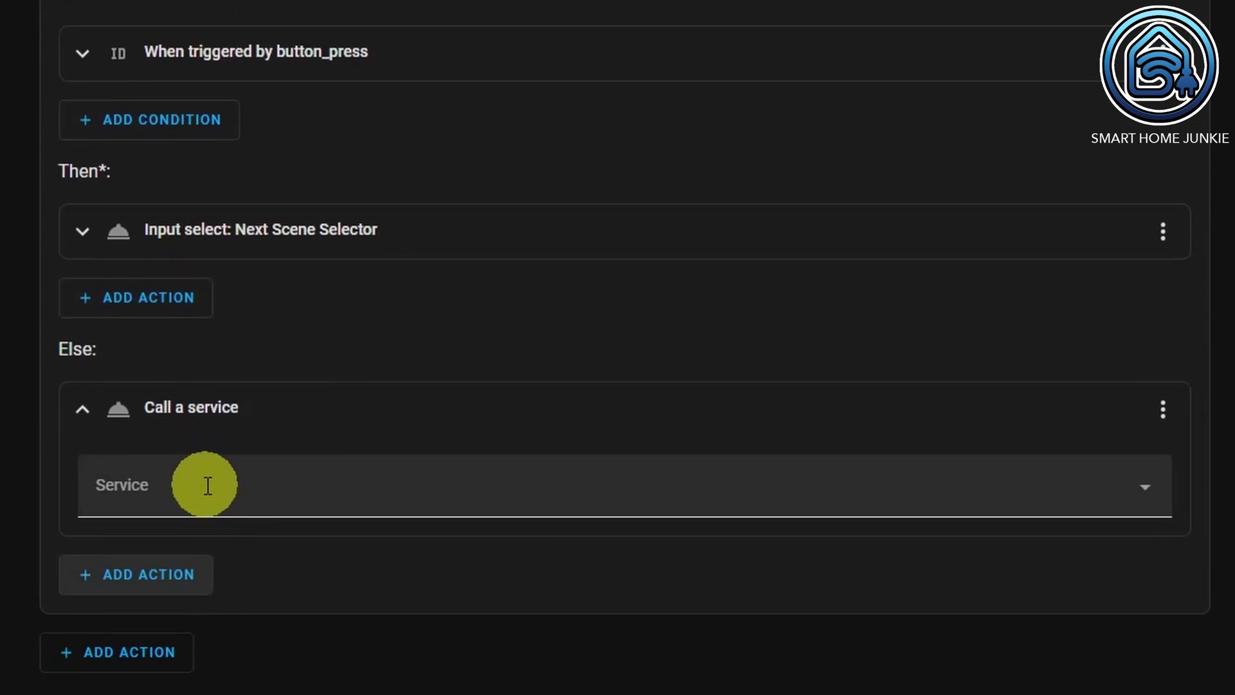
pyautogui.click(207, 485)
pyautogui.write('scene')
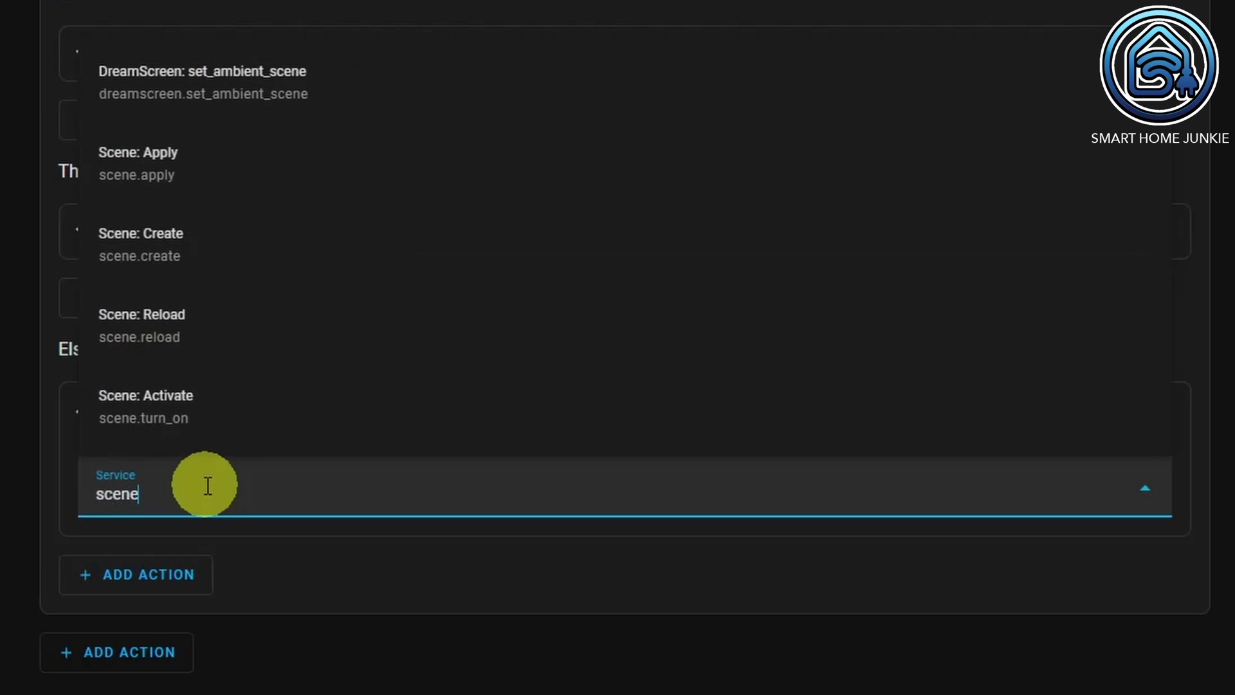
pyautogui.write('.turn')
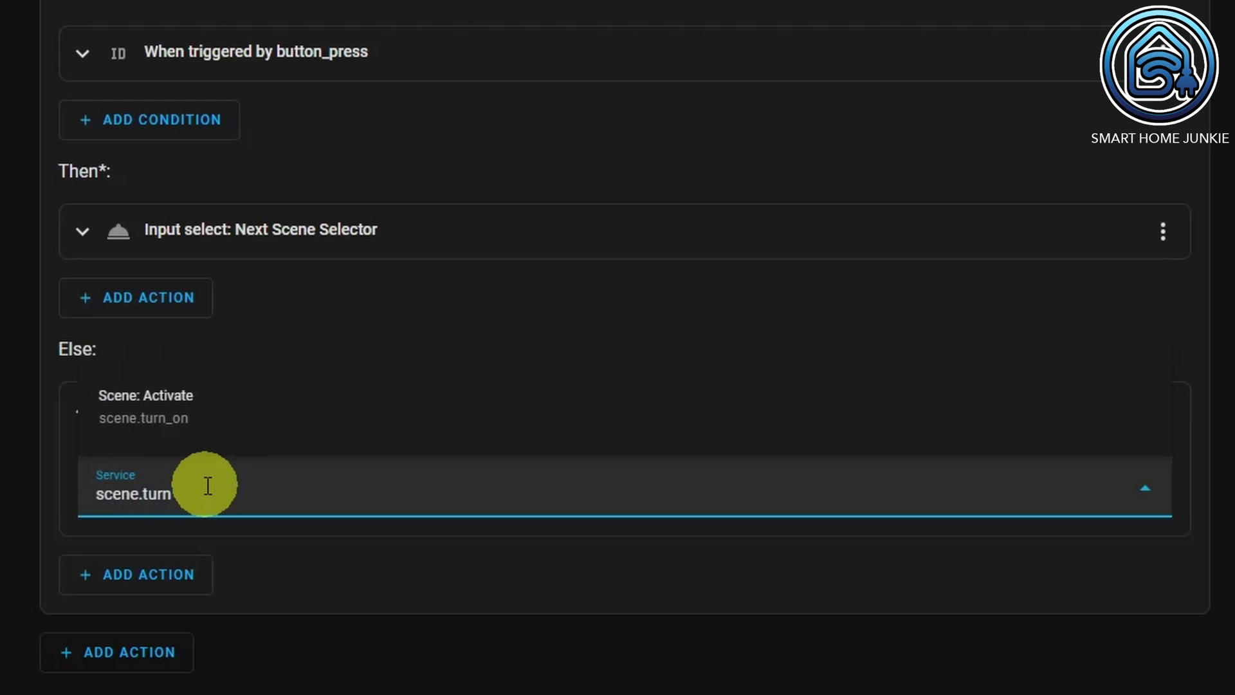
pyautogui.click(207, 417)
pyautogui.scroll(-3, 235, 432)
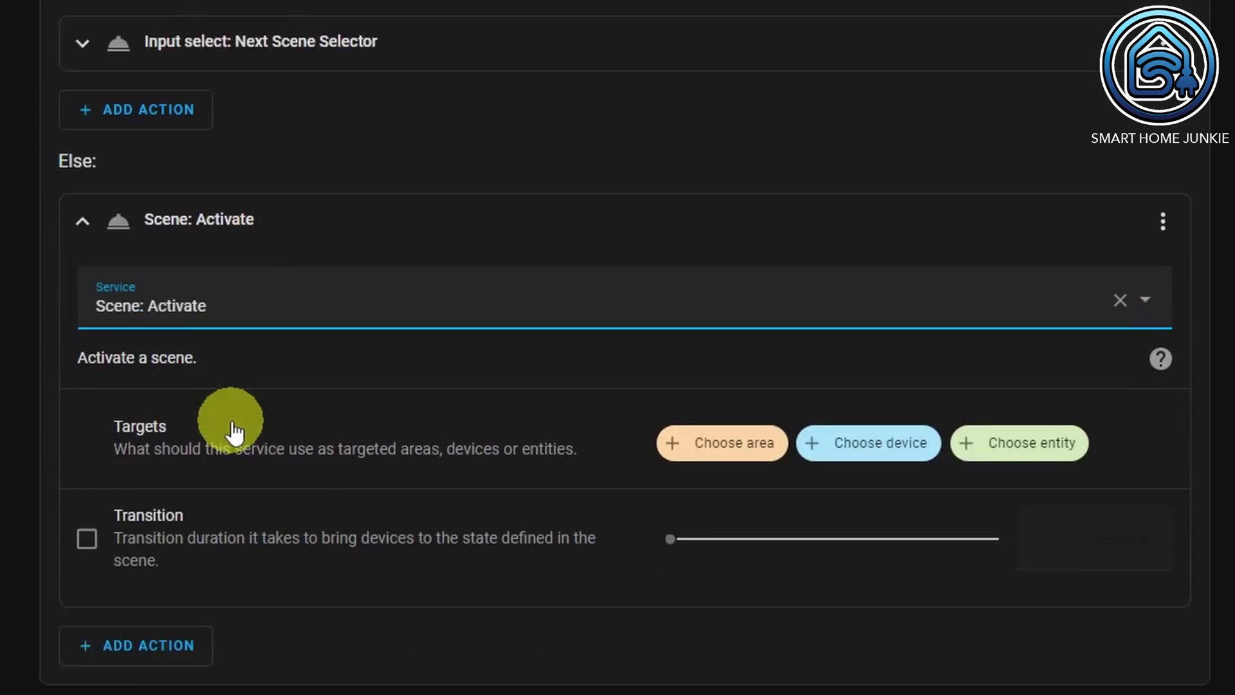
pyautogui.scroll(-1, 236, 431)
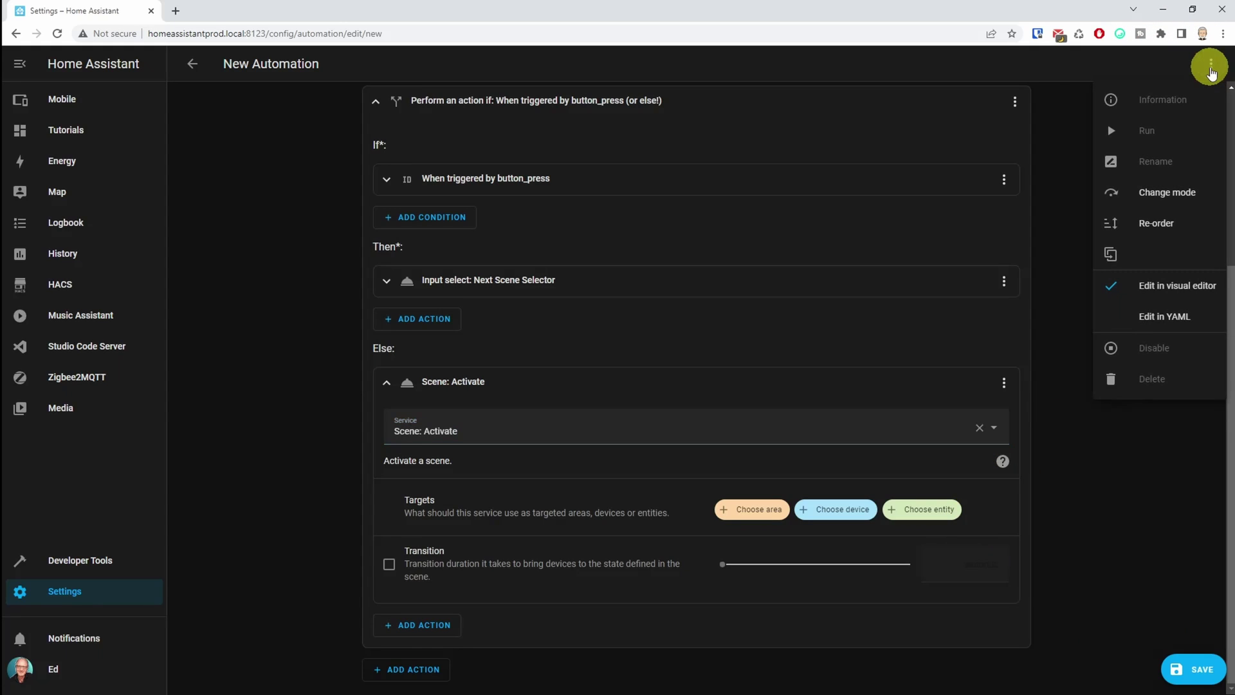
# In YAML mode, insert 'variables:' with an indented 'scene_mapper:' key after the triggers.
pyautogui.click(1181, 316)
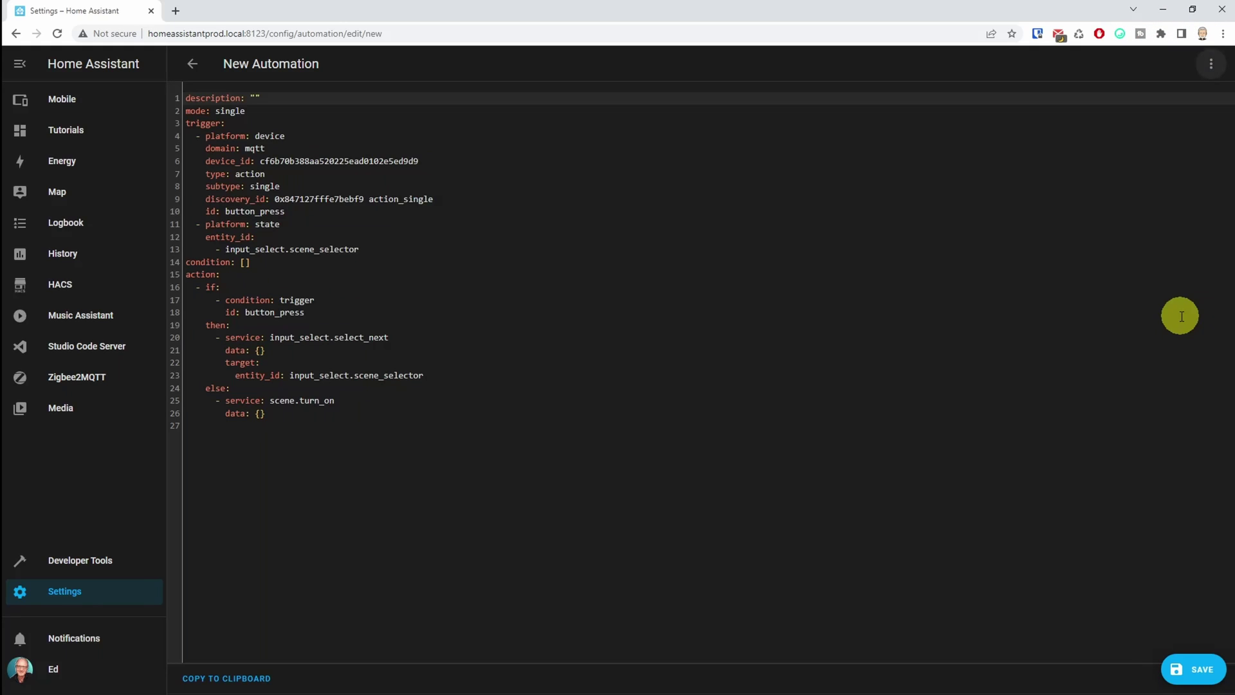
pyautogui.click(372, 250)
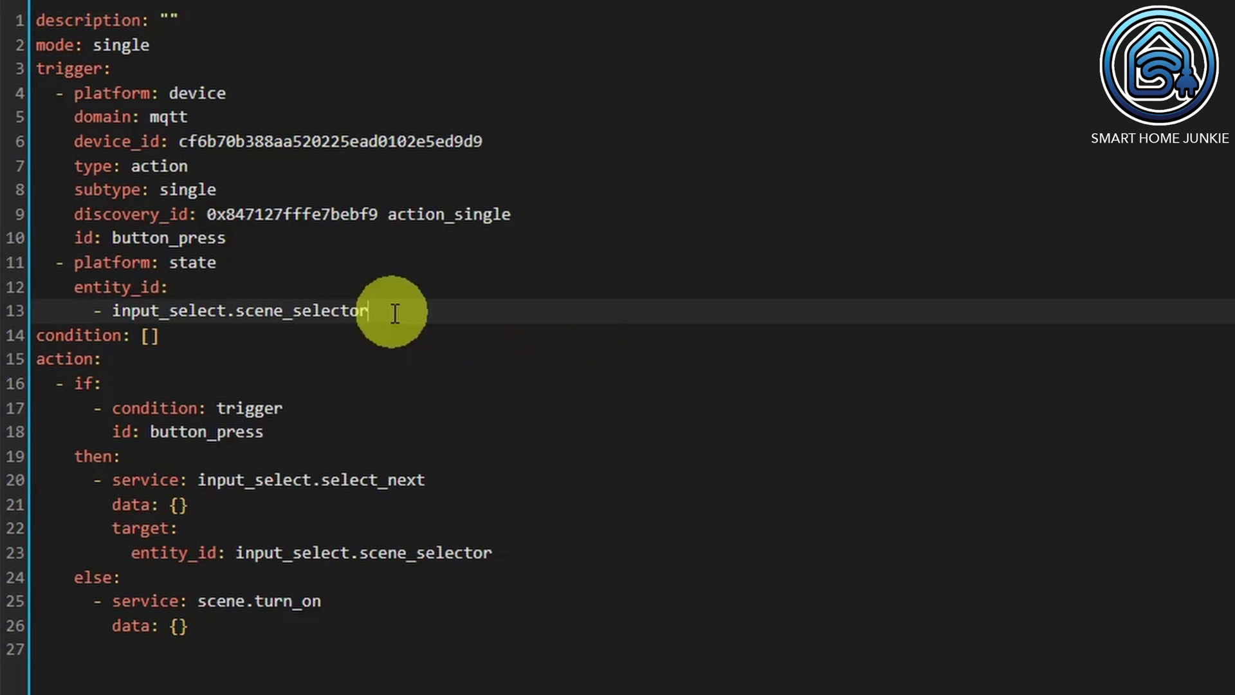
pyautogui.press('Return')
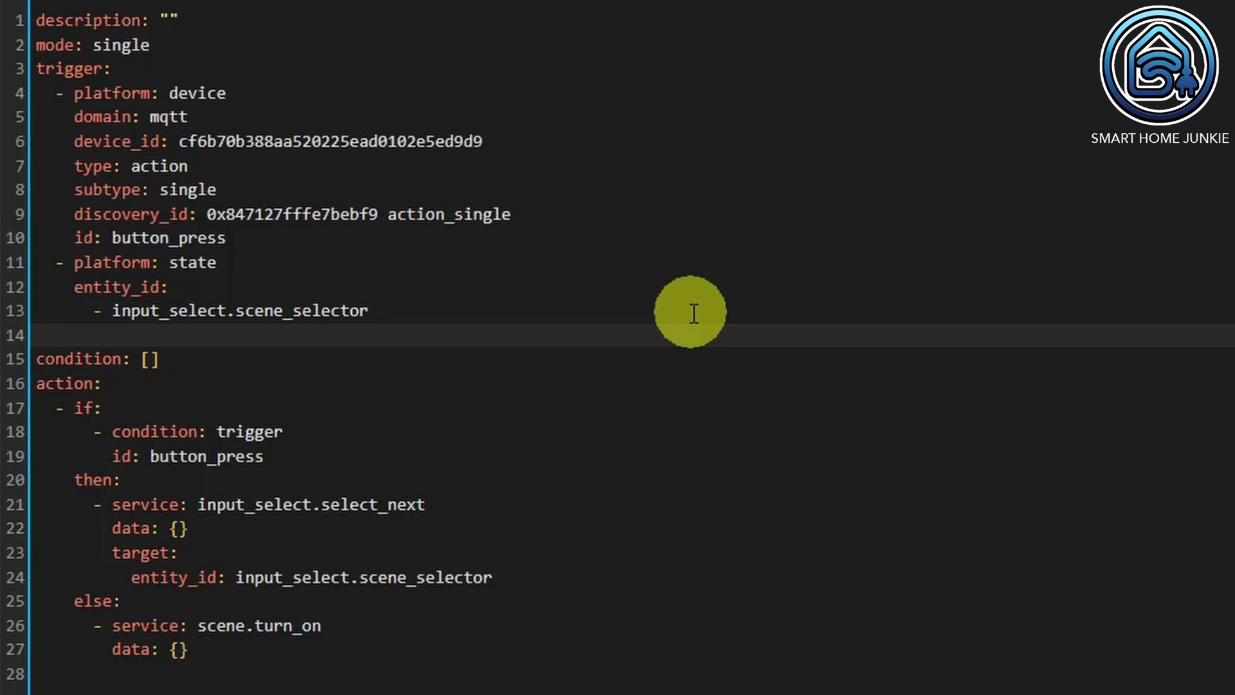
pyautogui.write('variabl')
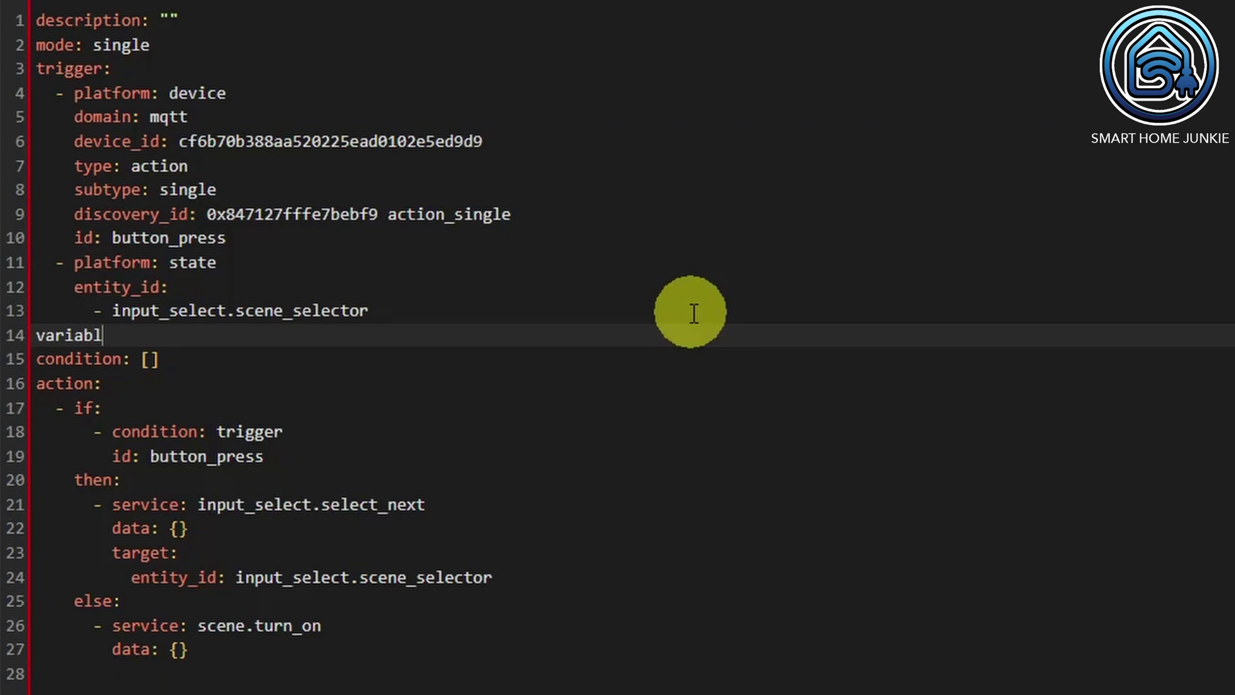
pyautogui.write('es:')
pyautogui.press('Return')
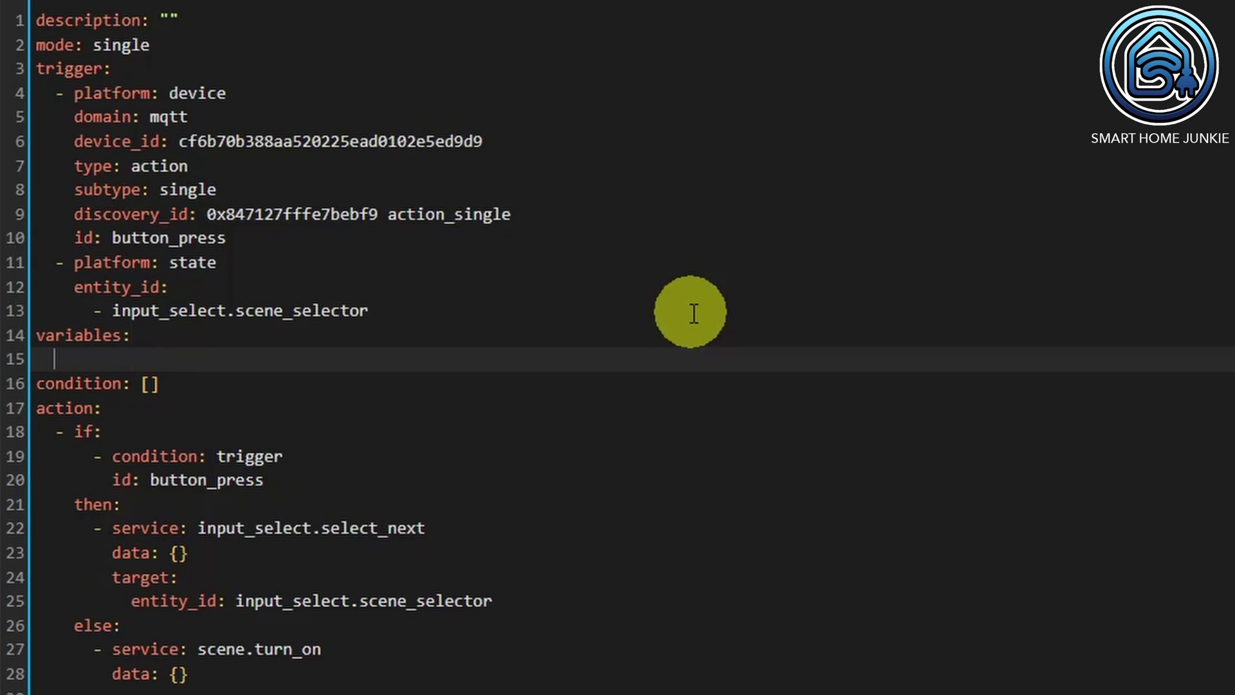
pyautogui.write('scene_mapper:')
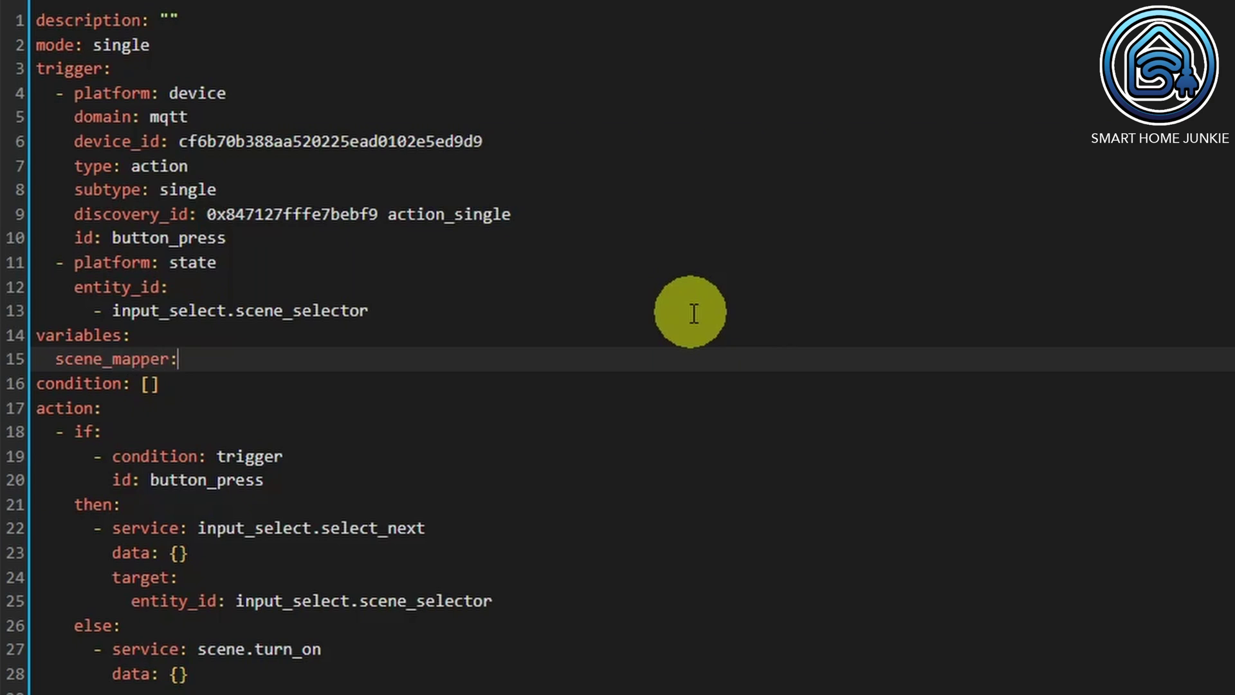
pyautogui.press('Return')
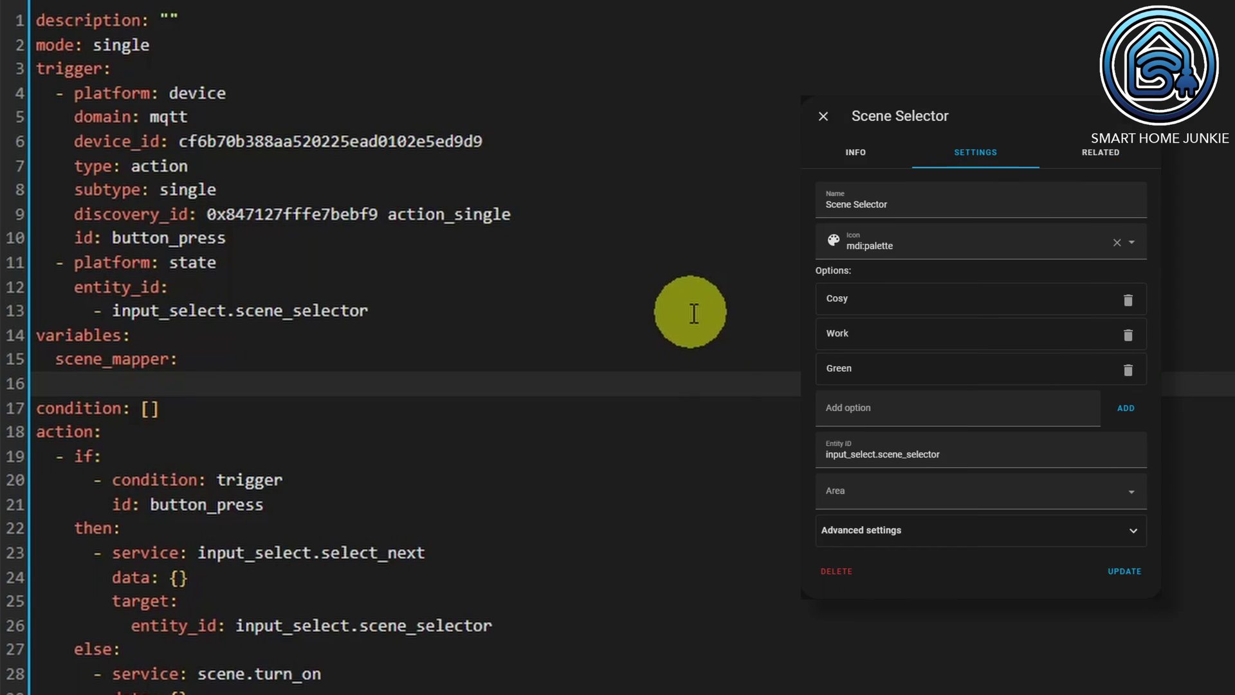
# Map Cosy, Work and Green to scene.office_scene_cosy, scene.office_scene_cold and scene.office_scene_green.
pyautogui.write('Cosy')
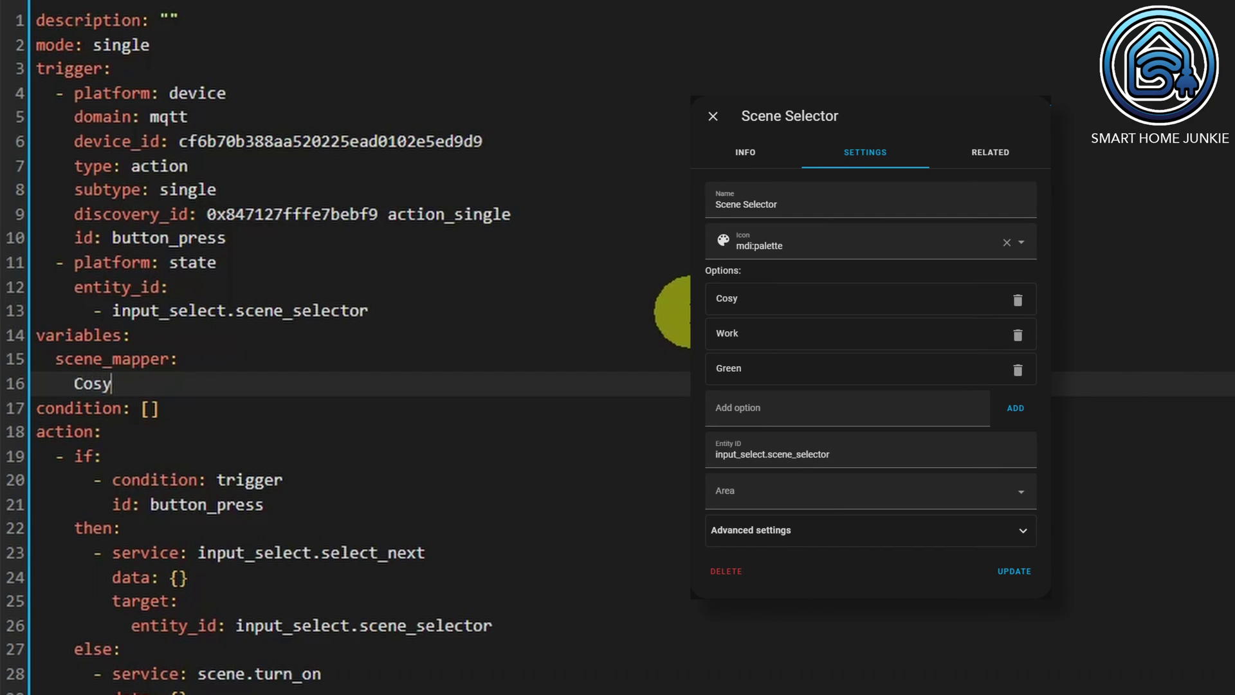
pyautogui.write(': scene.off')
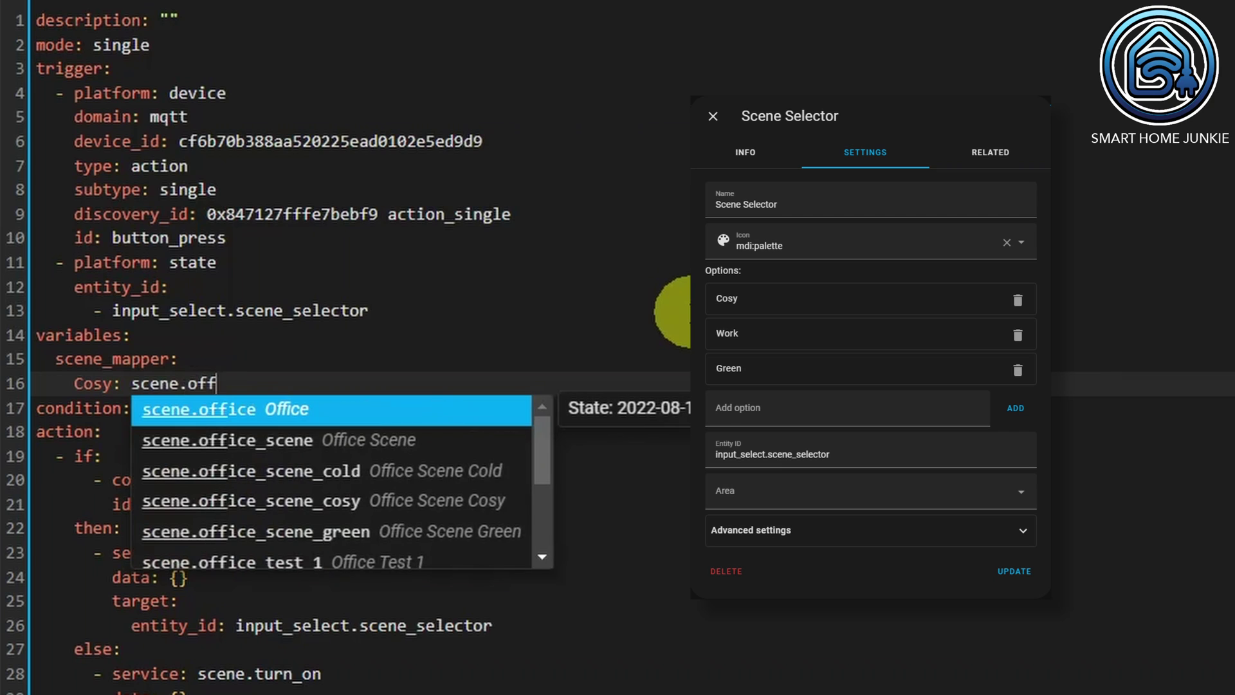
pyautogui.write('ice_scene')
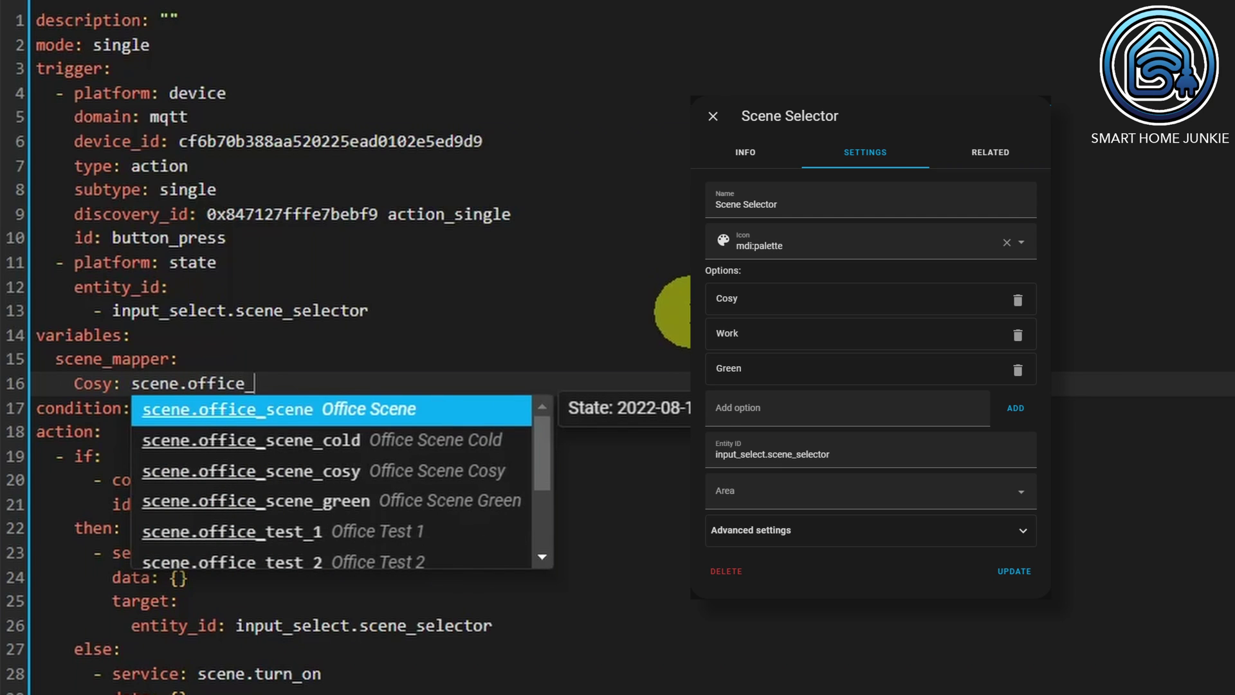
pyautogui.write('_cosy')
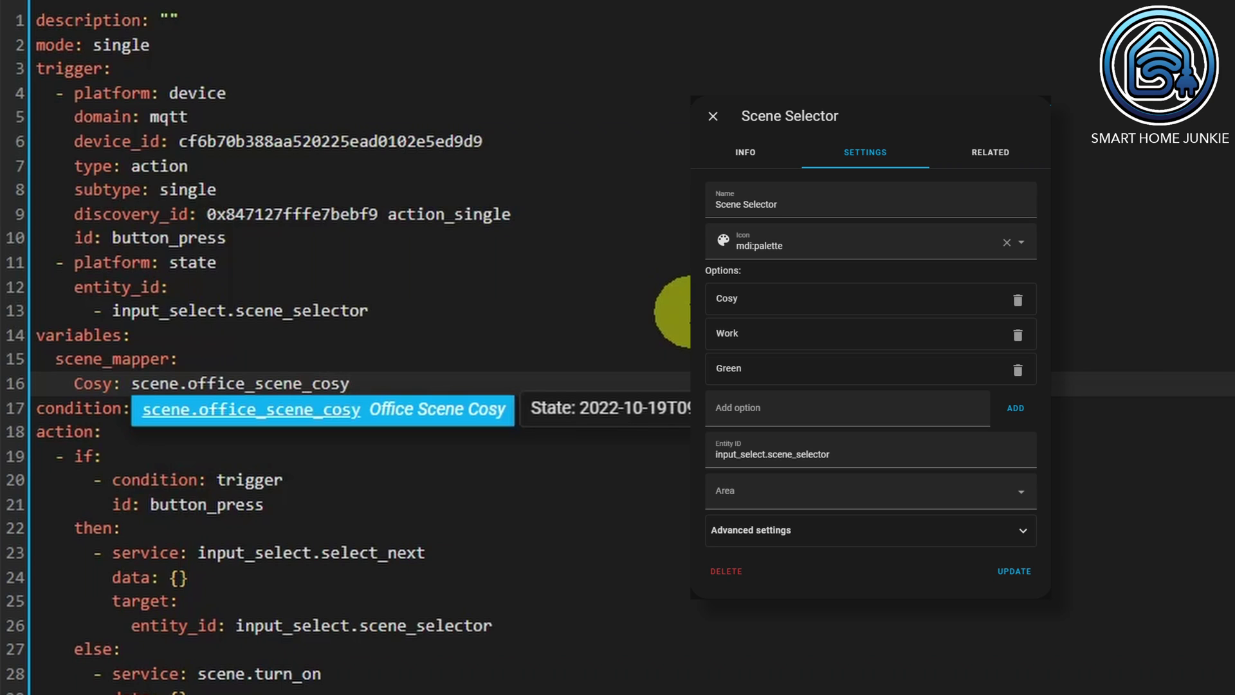
pyautogui.press('Escape')
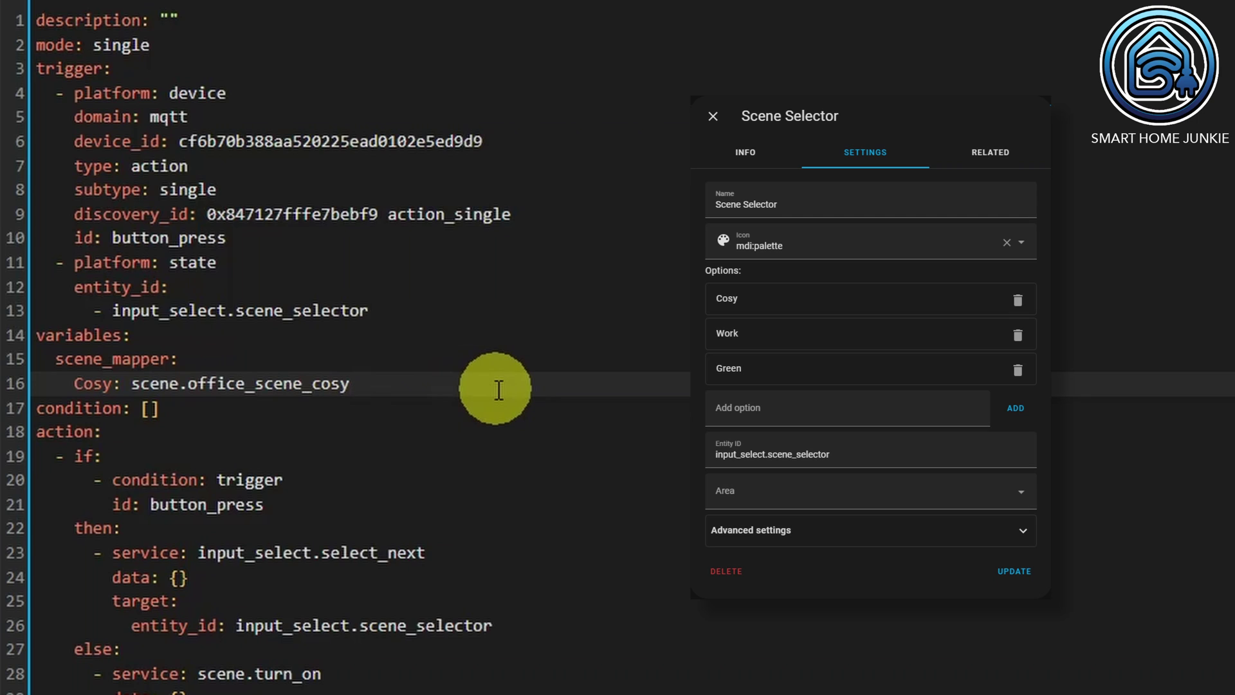
pyautogui.press('Return')
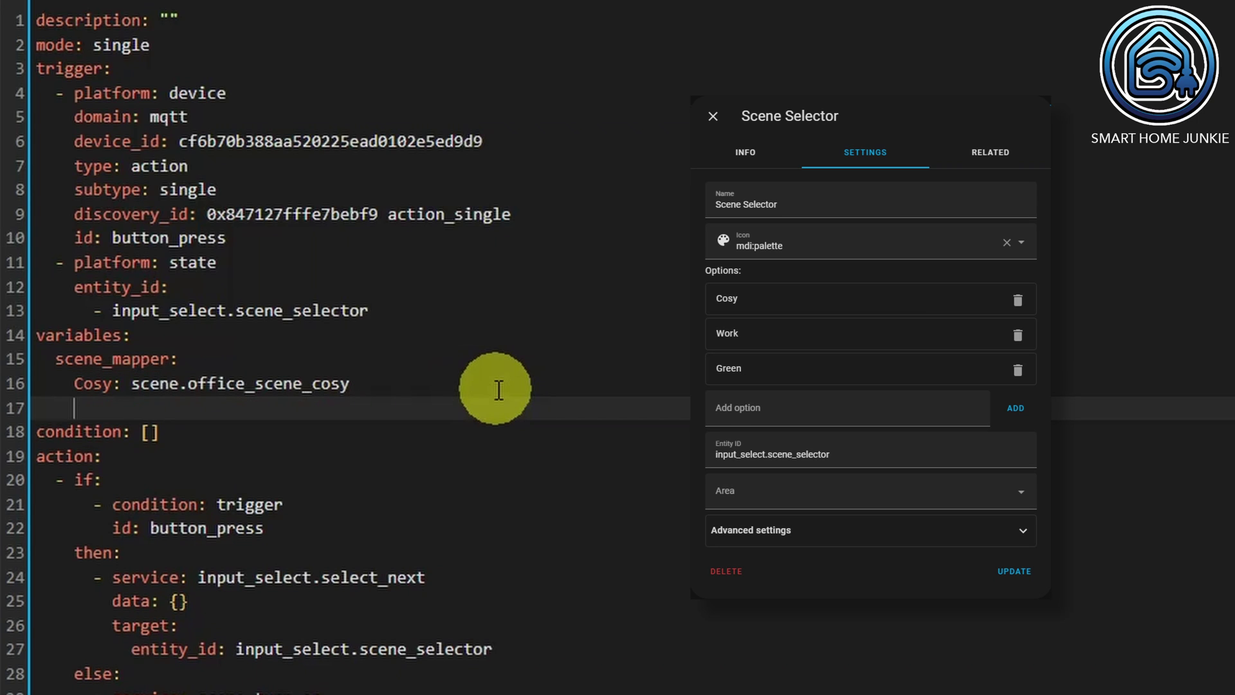
pyautogui.write('Work: scene.')
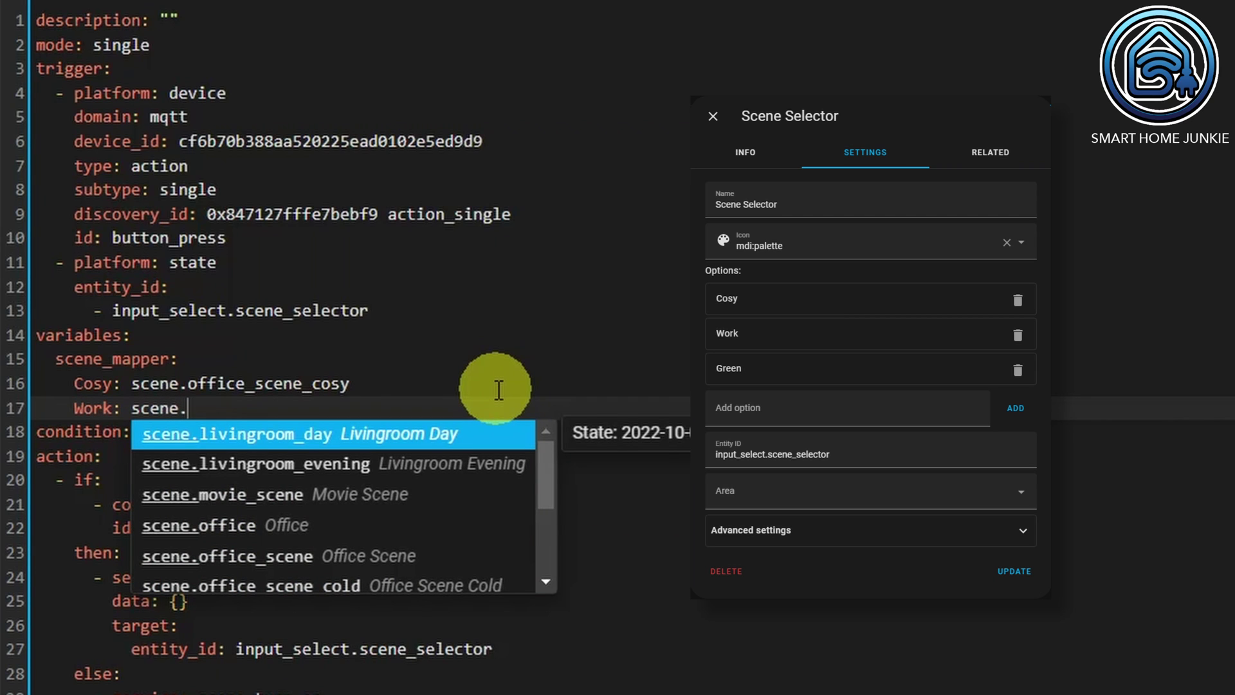
pyautogui.write('office')
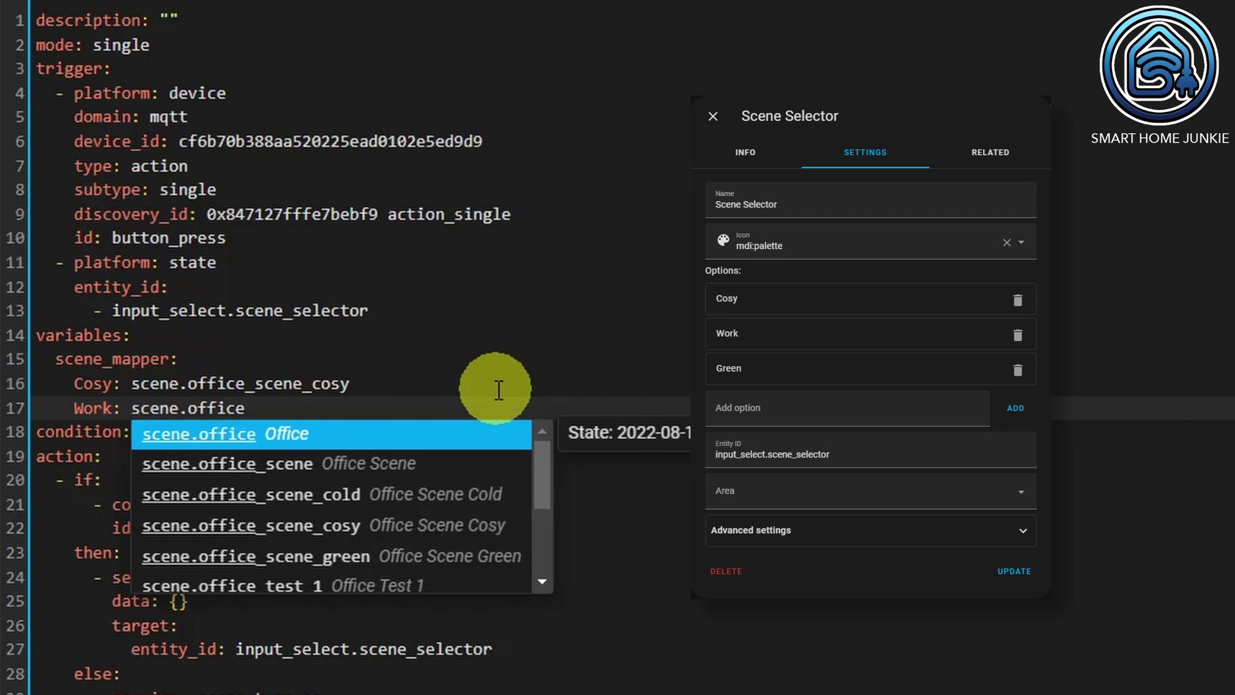
pyautogui.click(349, 494)
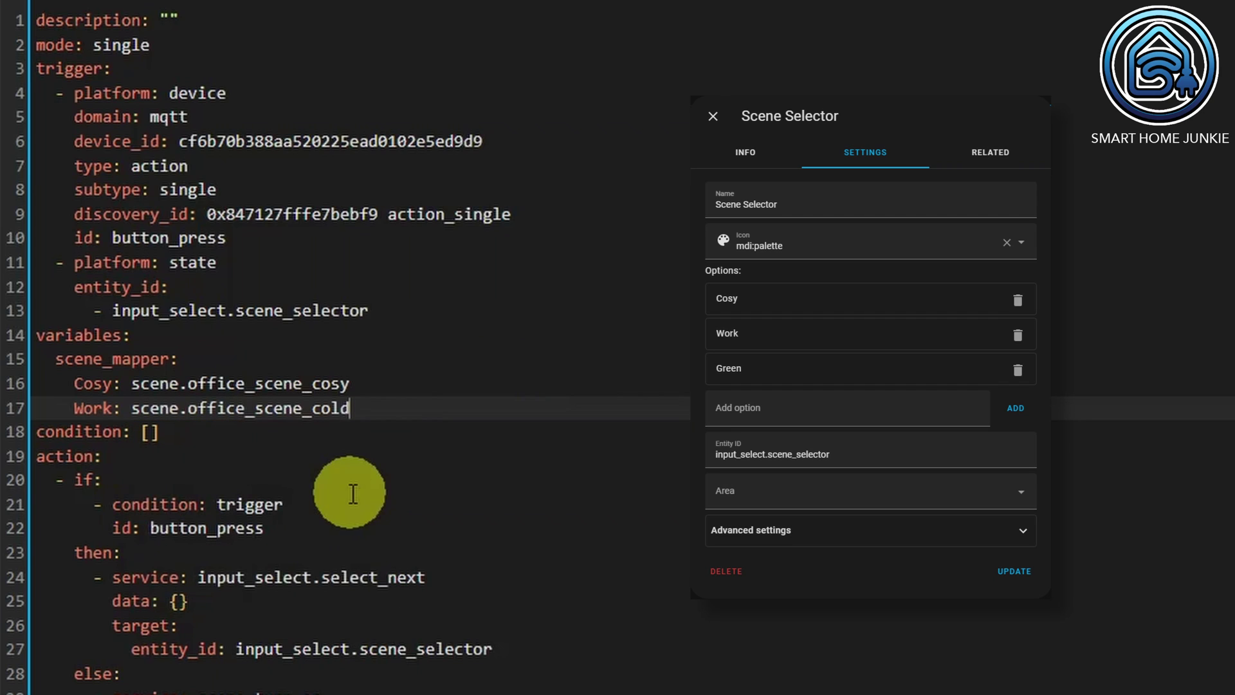
pyautogui.press('Return')
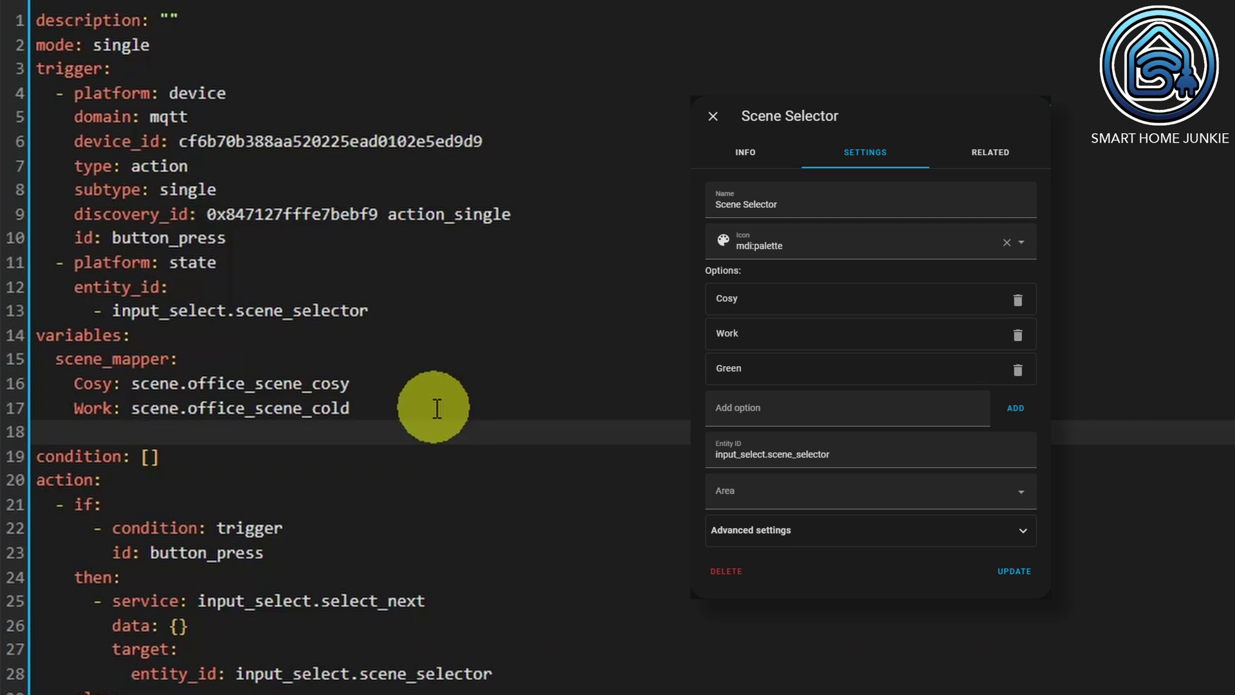
pyautogui.write('Green: scene.')
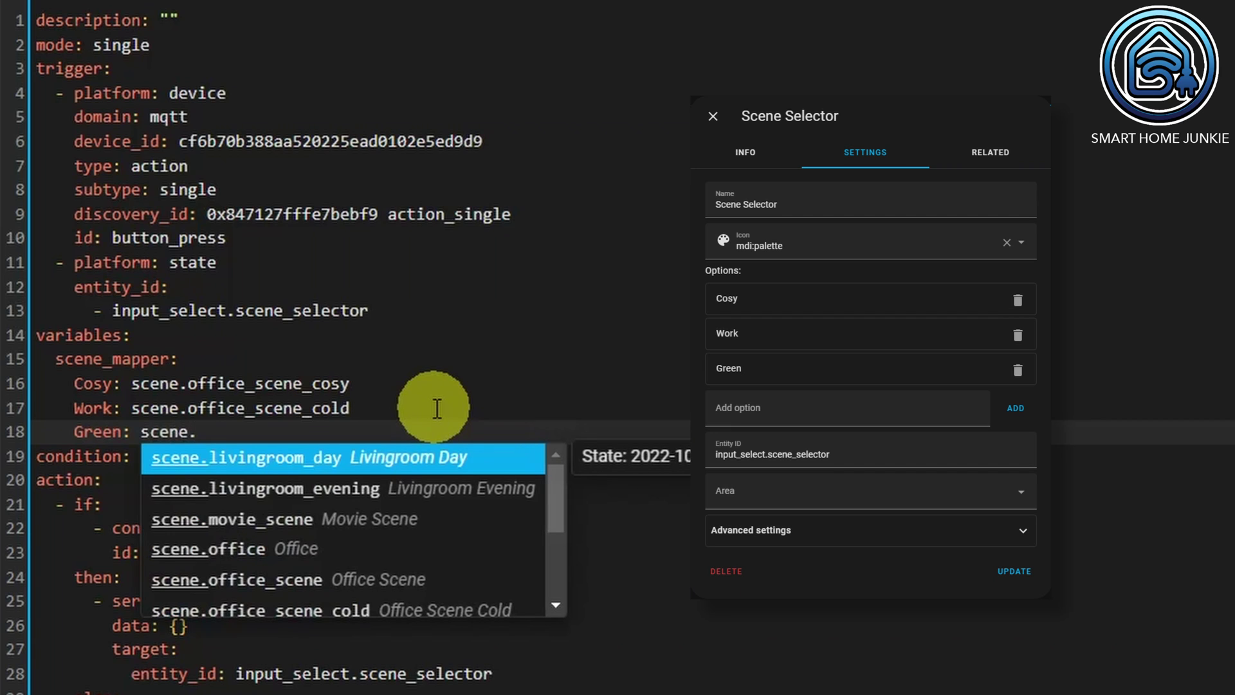
pyautogui.write('office')
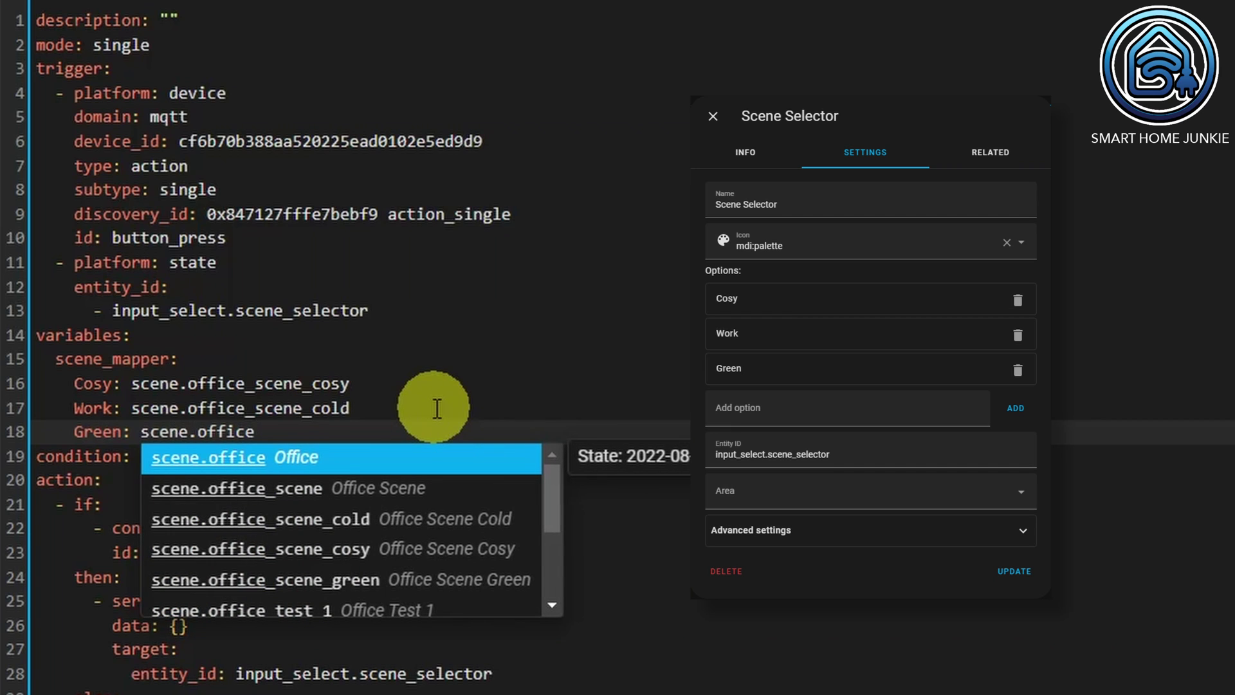
pyautogui.click(353, 575)
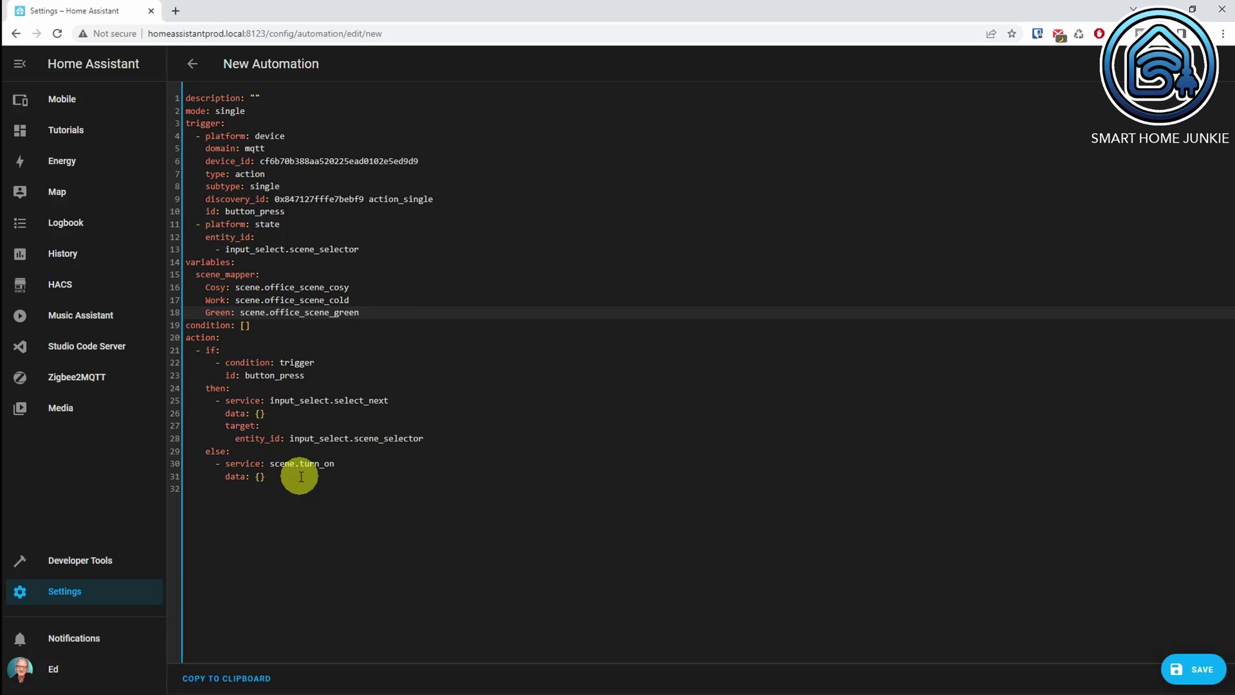
# Return to the visual editor, expand the Else Scene: Activate action and show its options menu.
pyautogui.click(1209, 68)
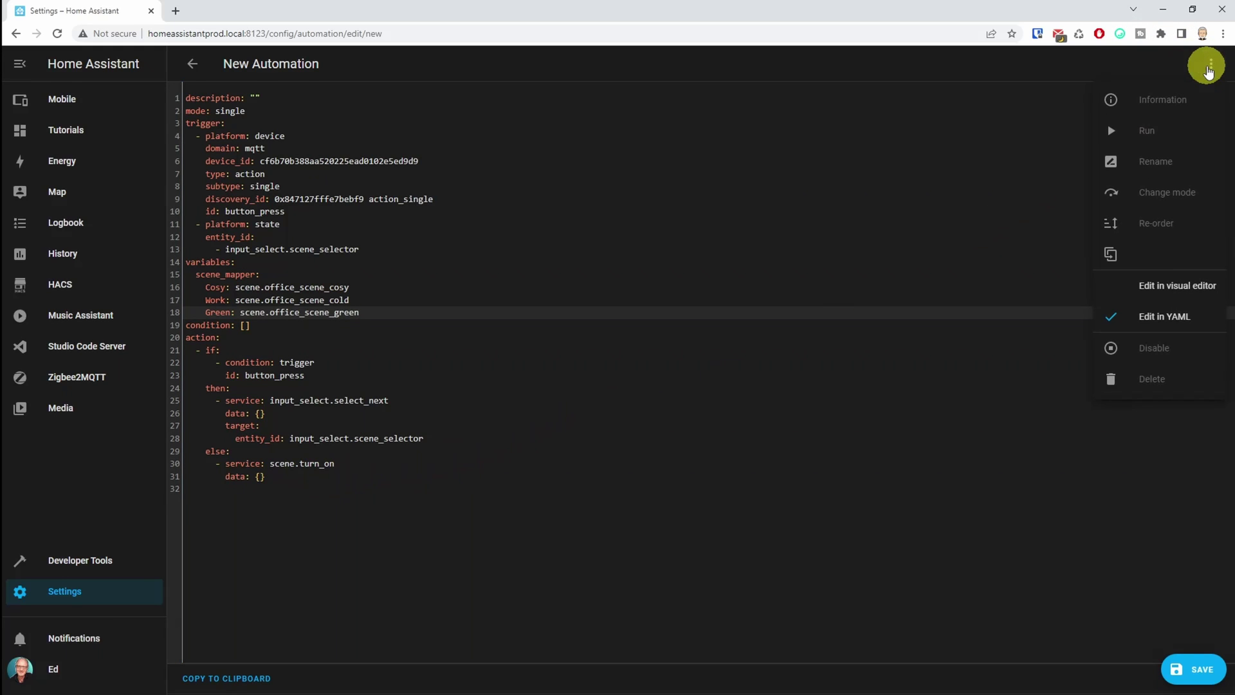
pyautogui.click(1158, 290)
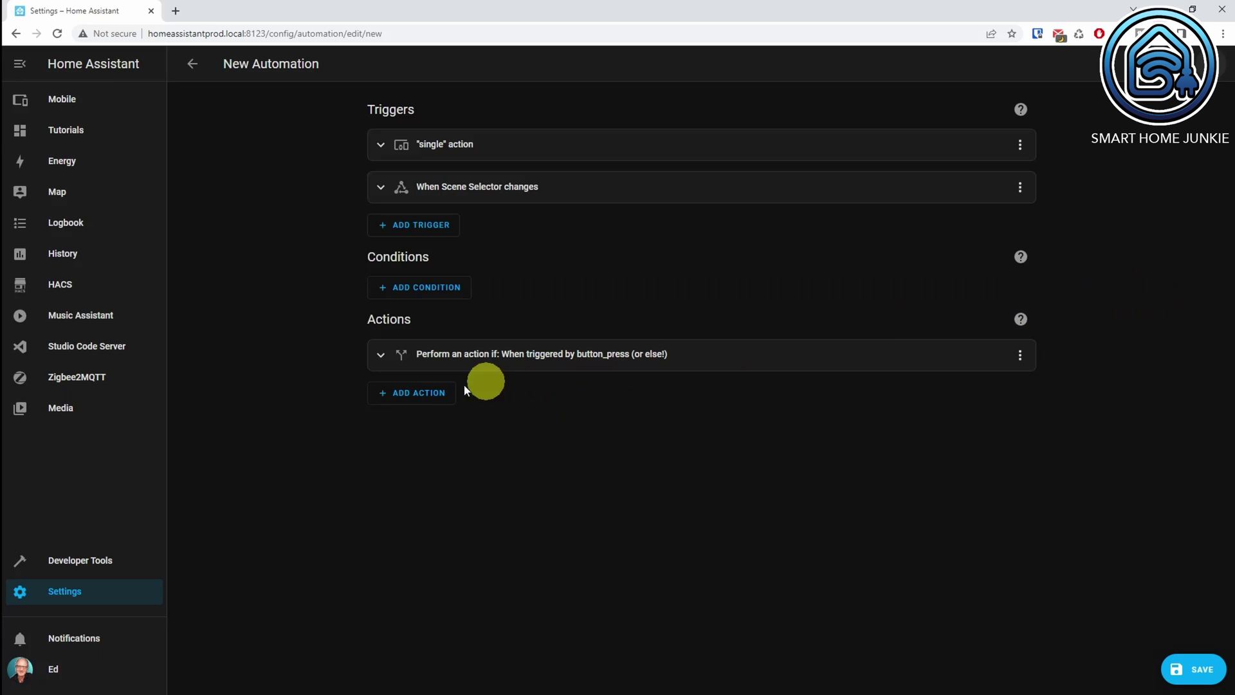
pyautogui.click(379, 355)
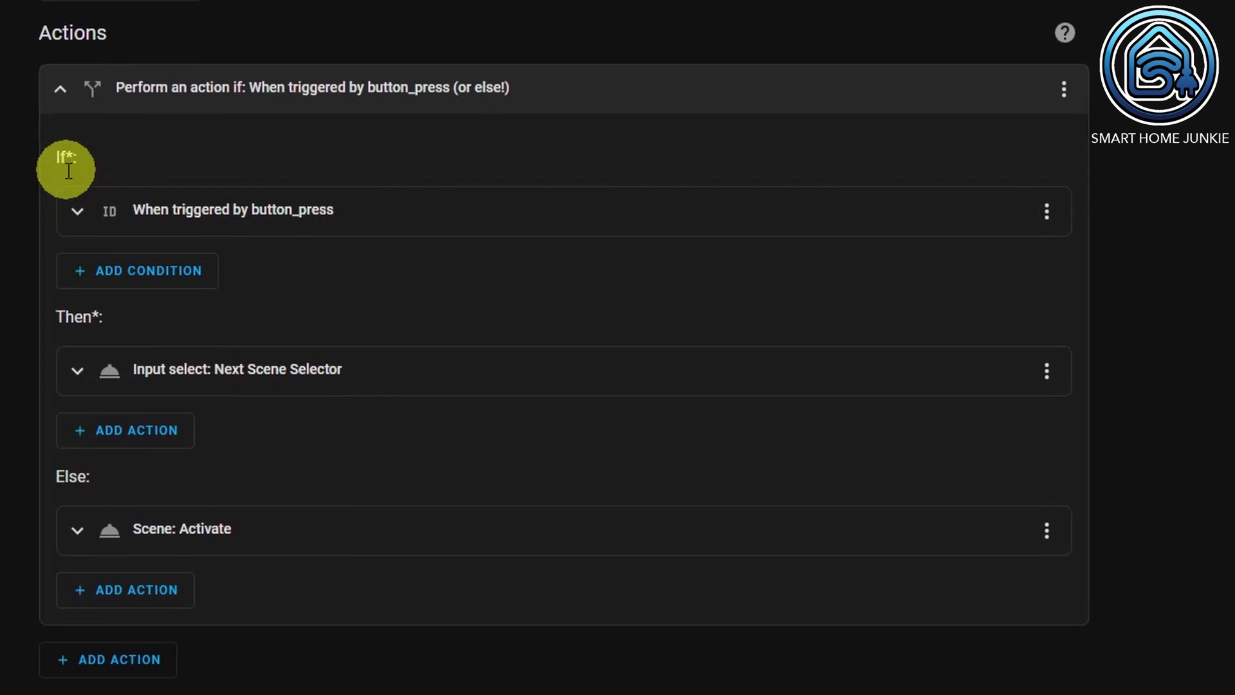
pyautogui.click(77, 531)
pyautogui.scroll(-5, 129, 528)
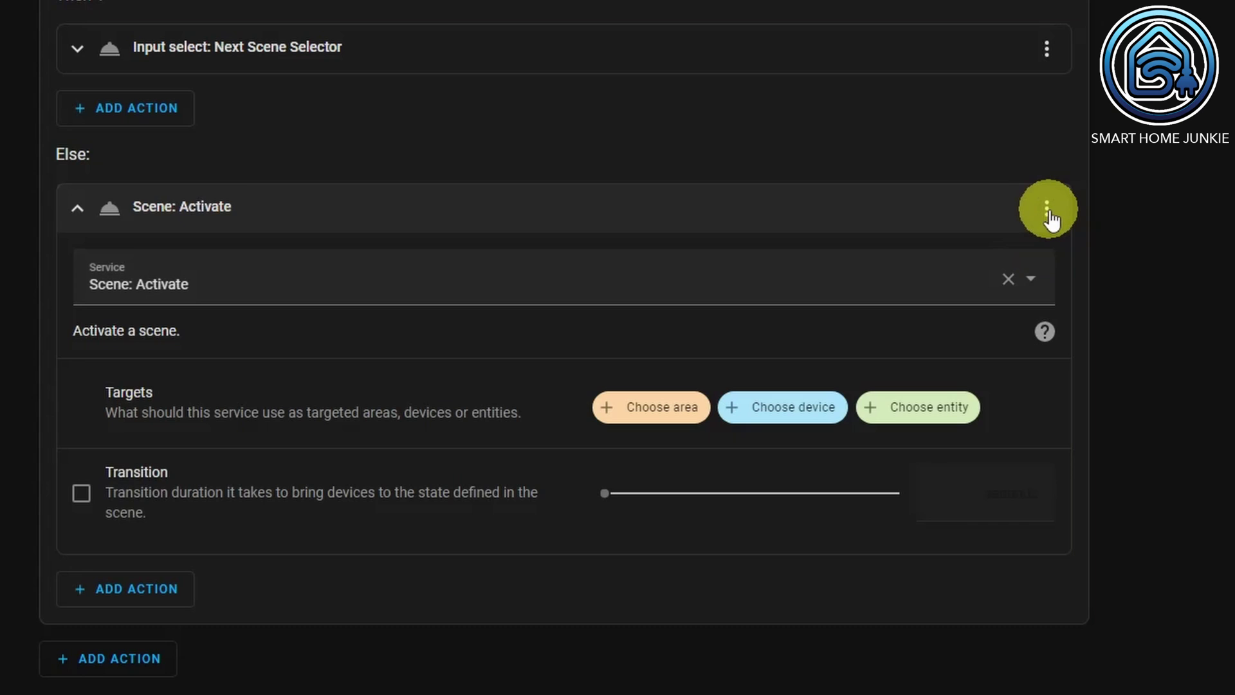
pyautogui.click(1048, 210)
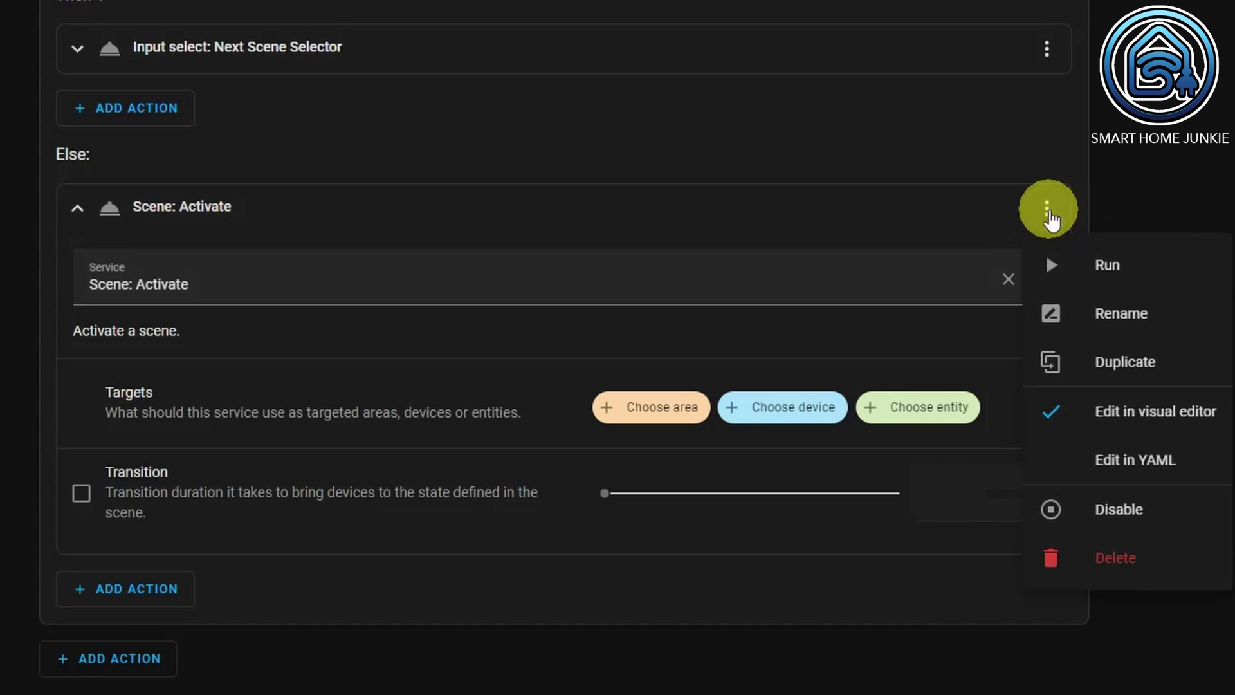
# In the Else scene step's YAML, replace 'data: {}' with target entity_id "{{ scene_mapper[trigger.to_state.state] }}".
pyautogui.click(1060, 460)
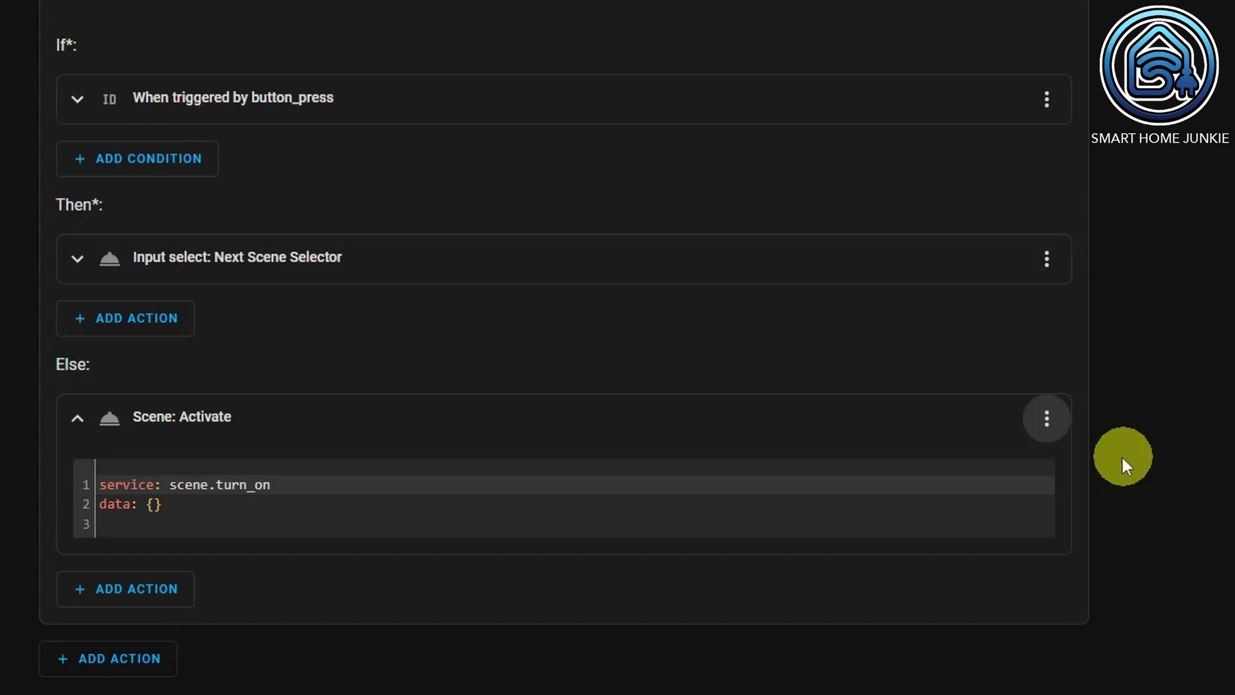
pyautogui.click(159, 505)
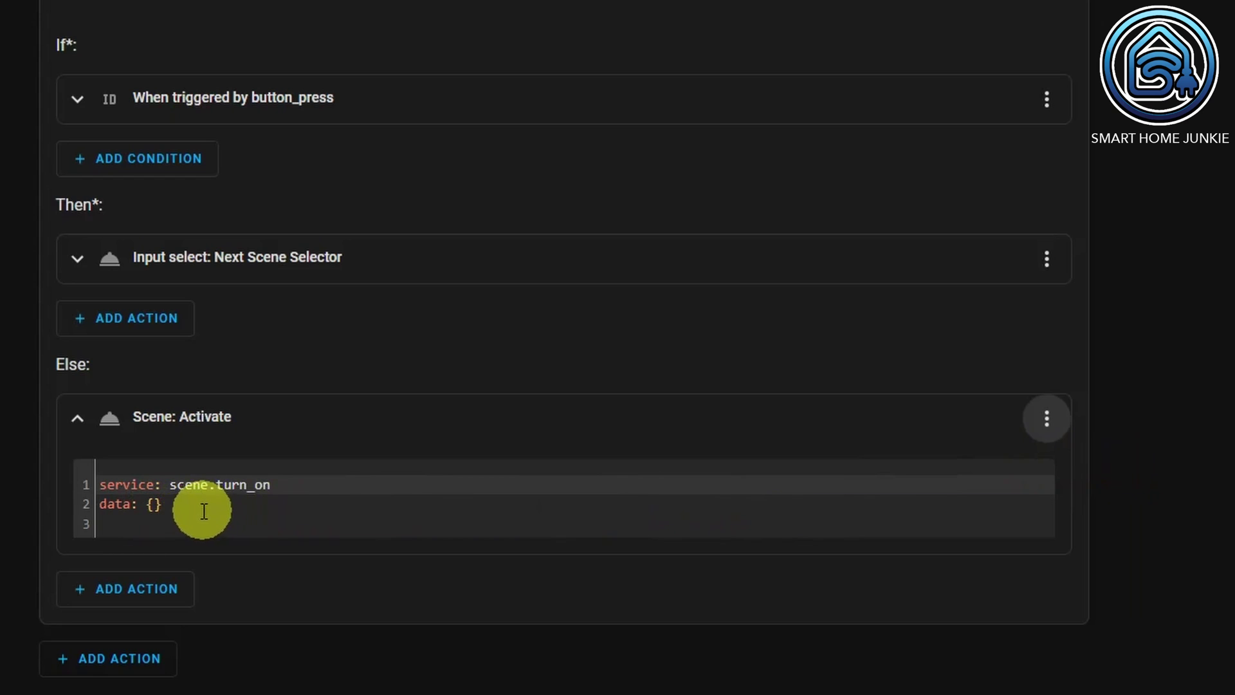
pyautogui.moveTo(193, 505); pyautogui.dragTo(90, 505)
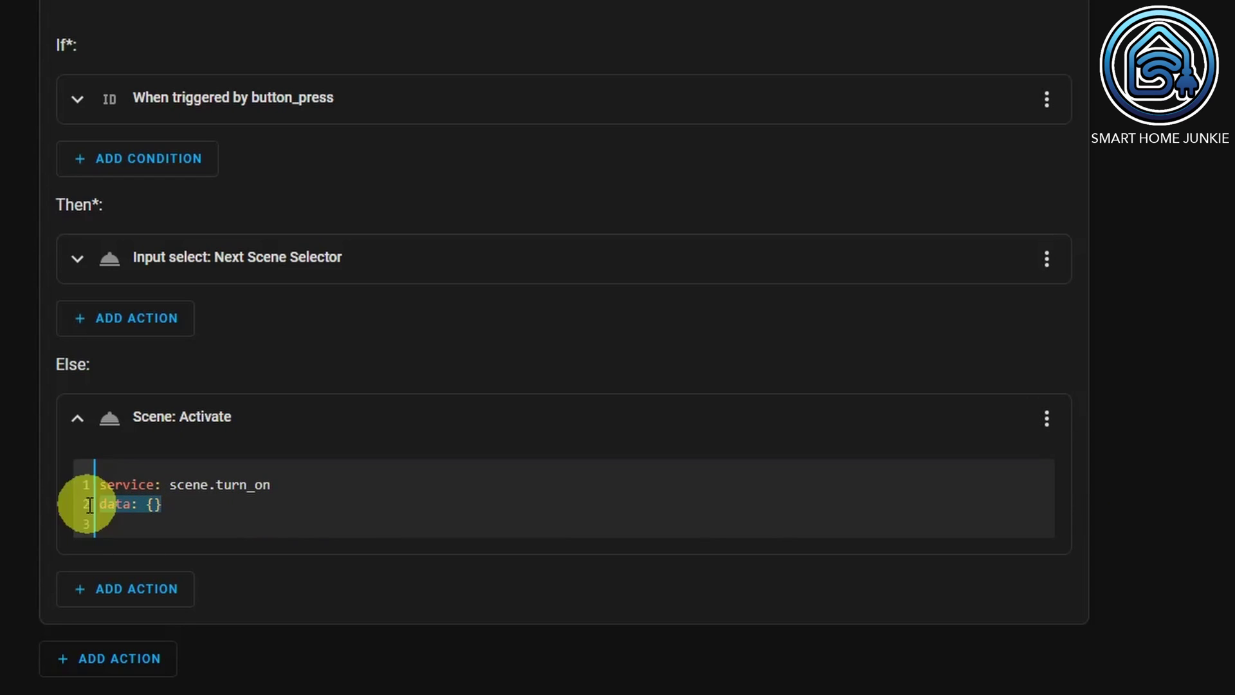
pyautogui.write('target:   entity_id: "{{ scene_mapper[trigger.to_state.state] }}"')
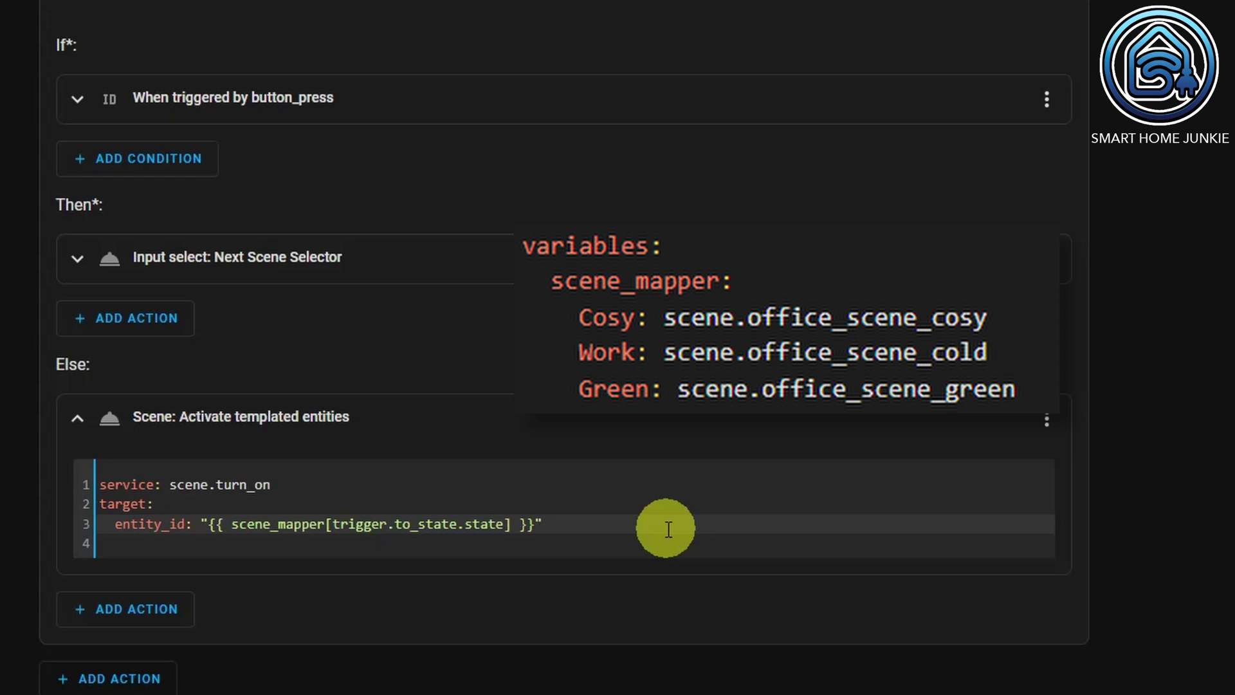
pyautogui.scroll(7, 668, 529)
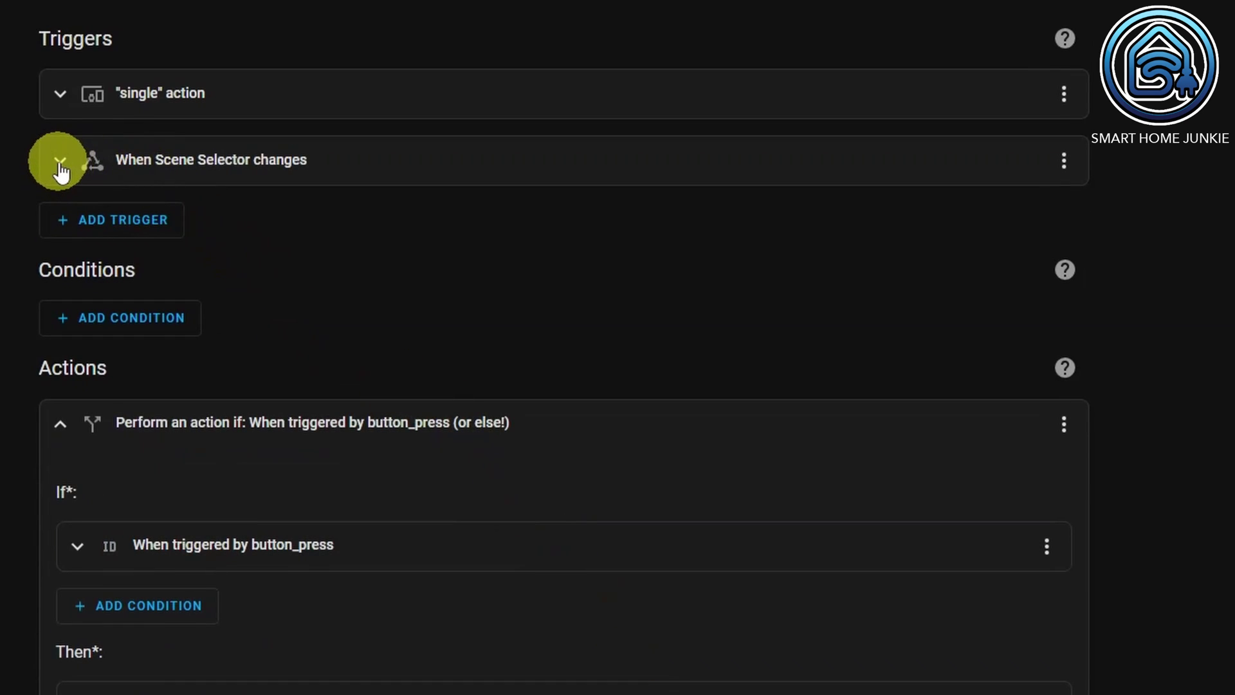
pyautogui.click(60, 163)
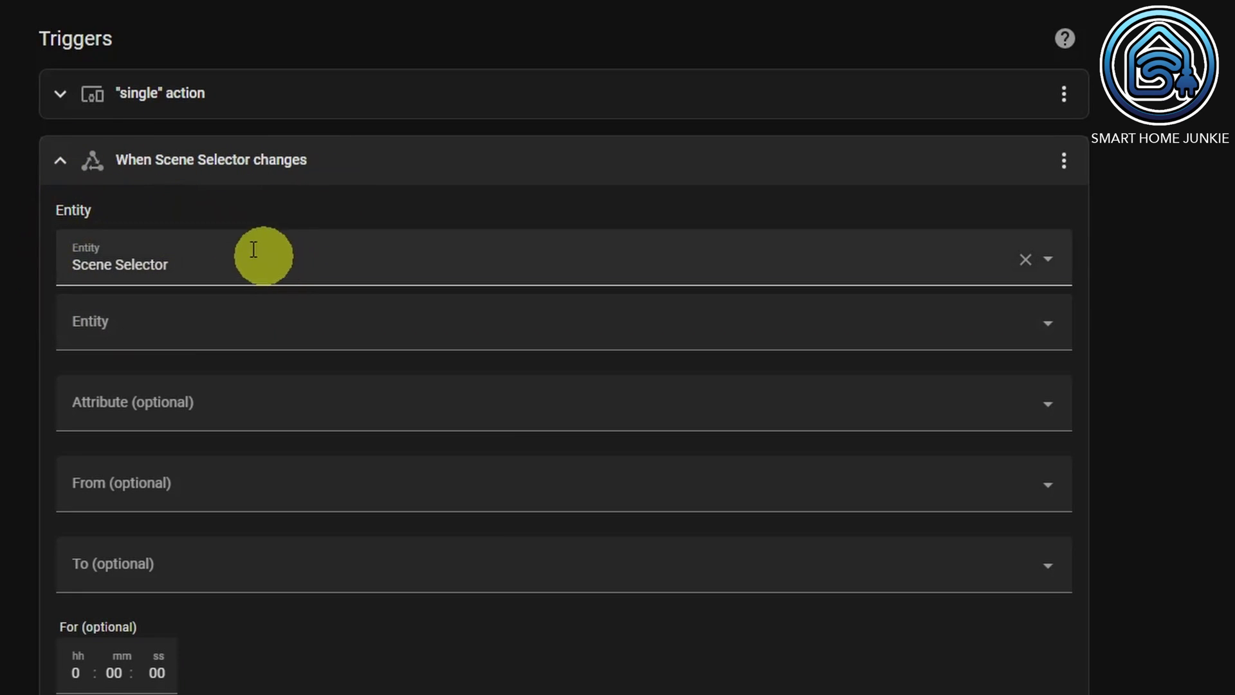
pyautogui.click(59, 162)
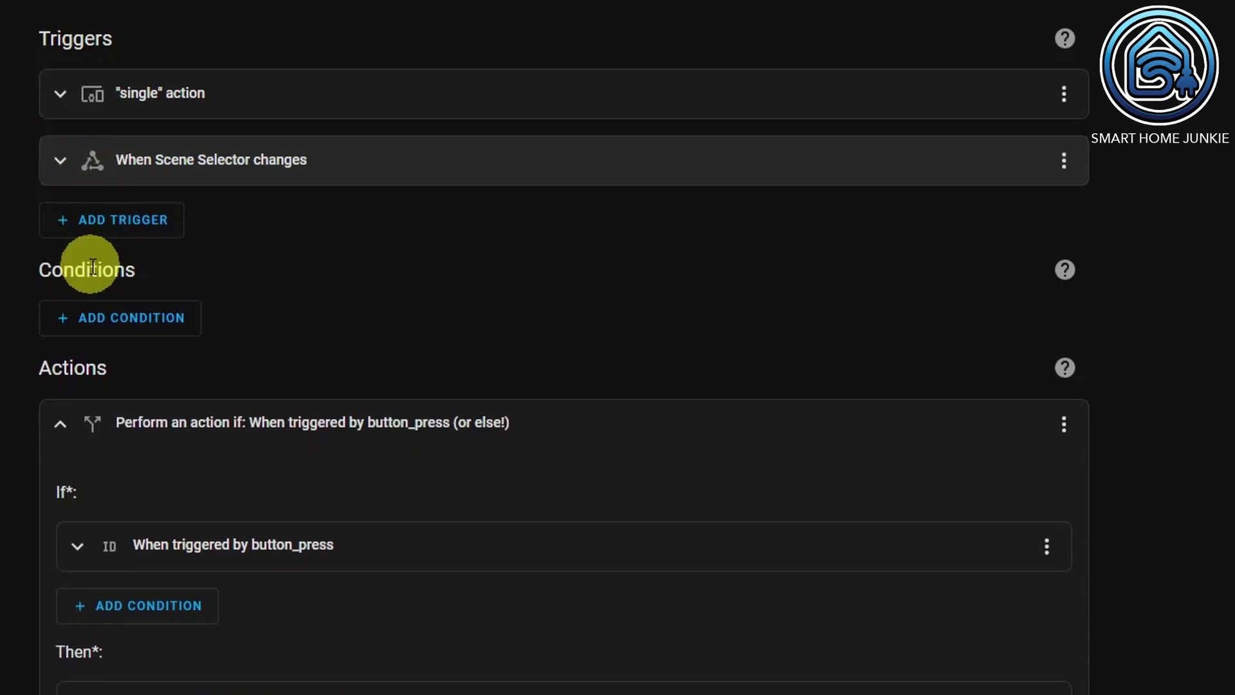
pyautogui.scroll(-7, 264, 482)
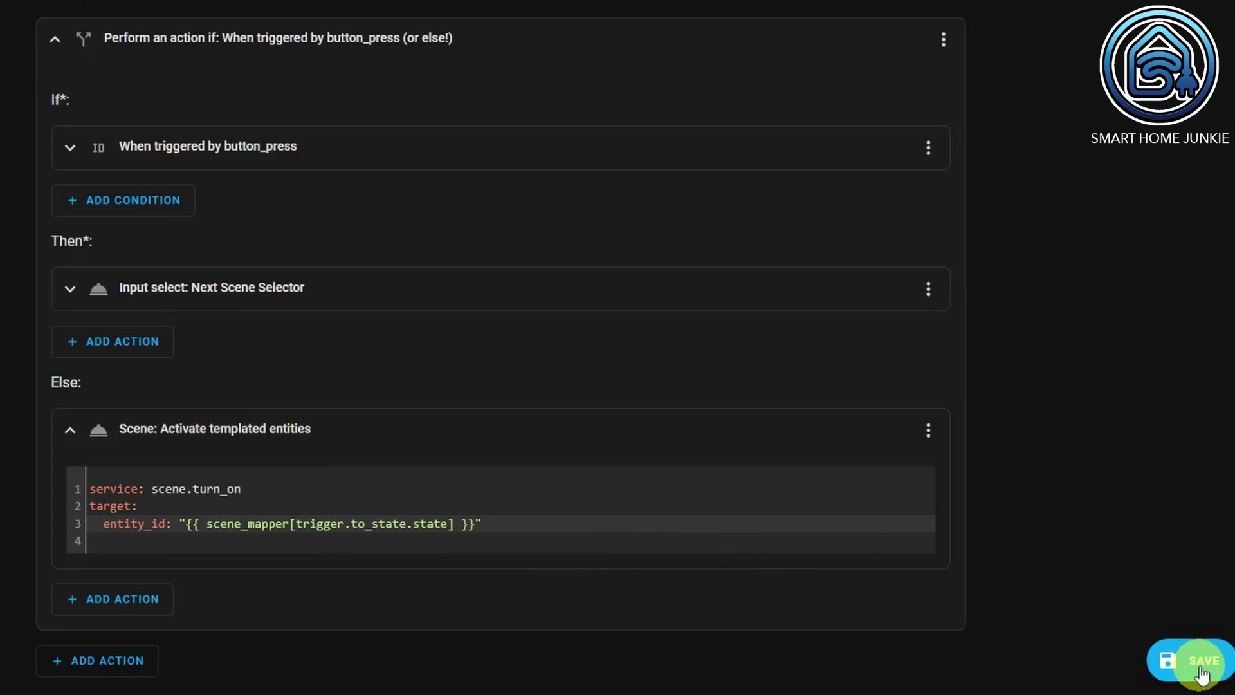
# Rename the automation from 'New Automation' to 'Scene: Cycle Office scenes with variables' and save it.
pyautogui.click(1201, 672)
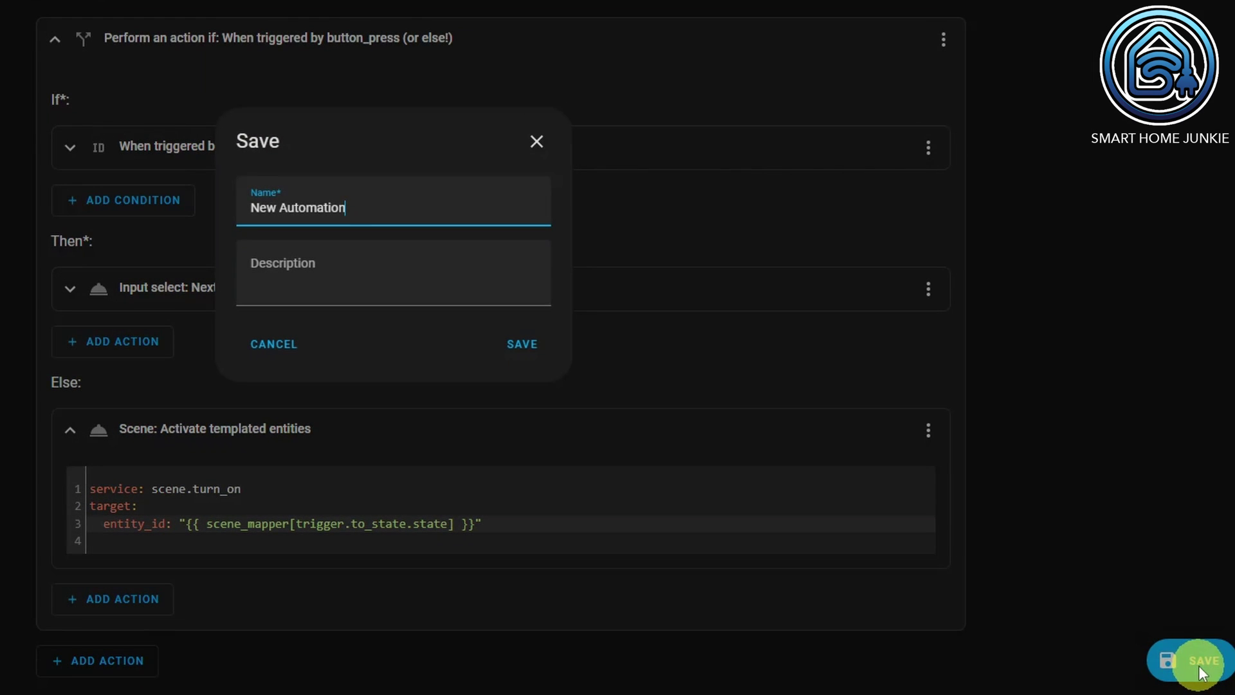
pyautogui.moveTo(355, 208); pyautogui.dragTo(239, 208)
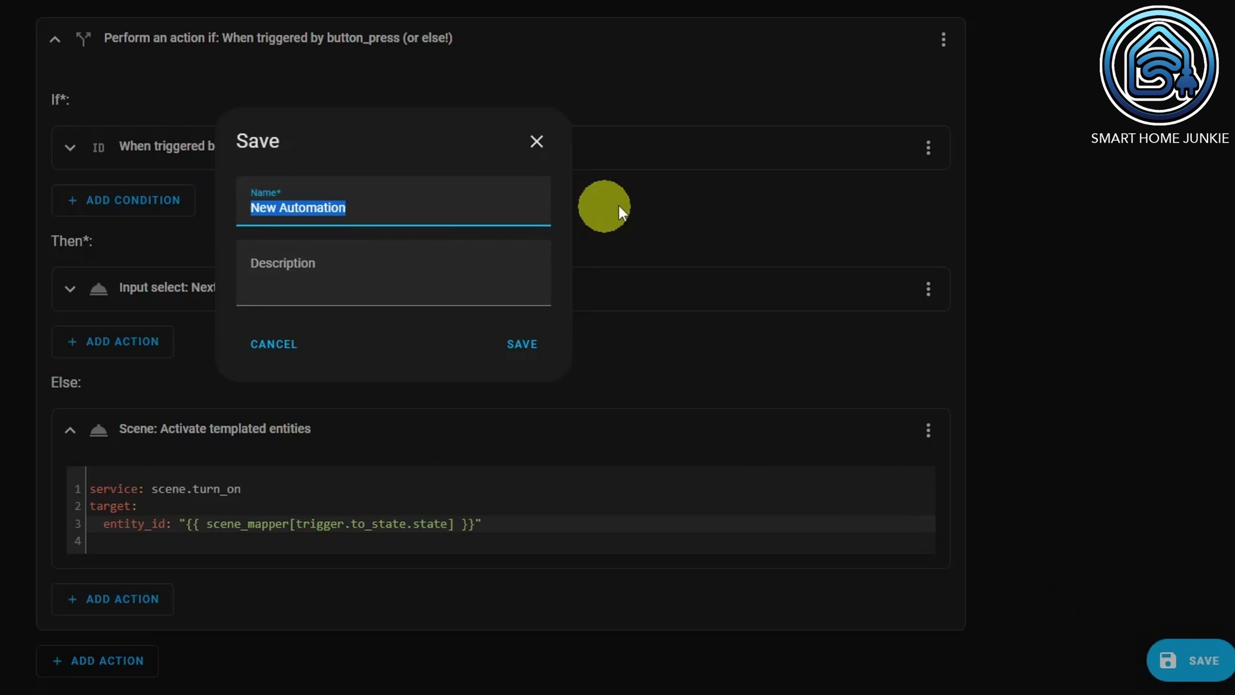
pyautogui.write('Scene: Cycle')
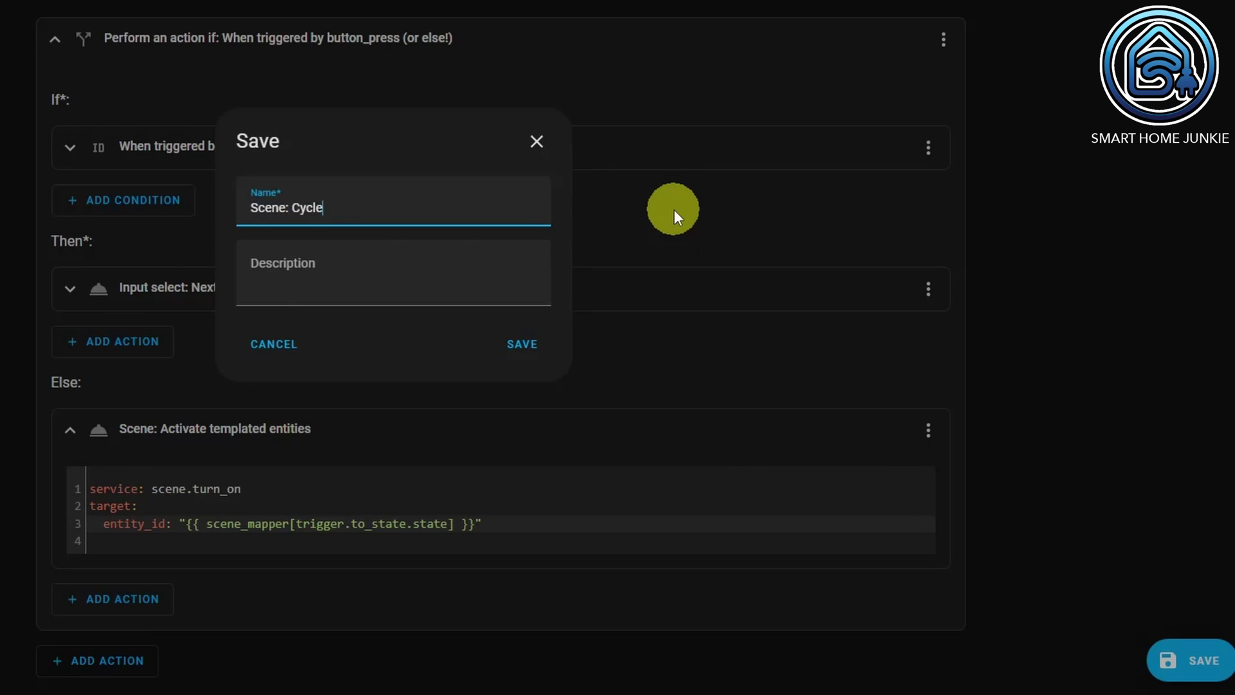
pyautogui.write(' Office scenes with variables')
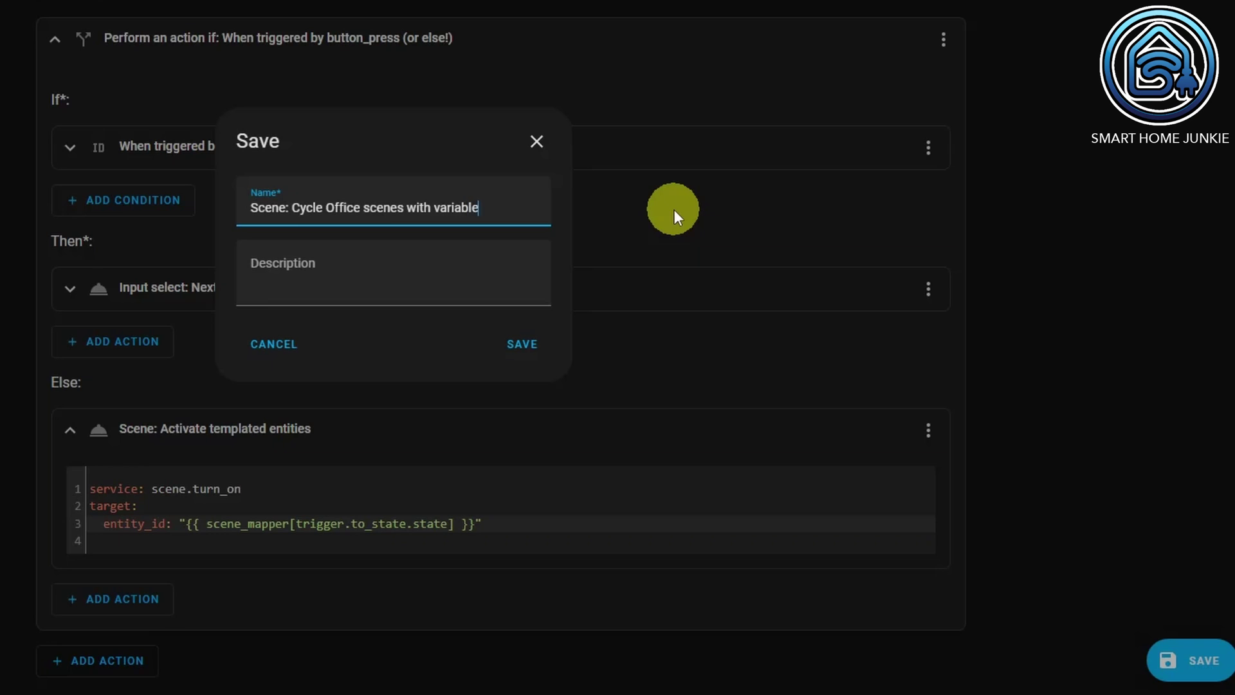
pyautogui.click(522, 343)
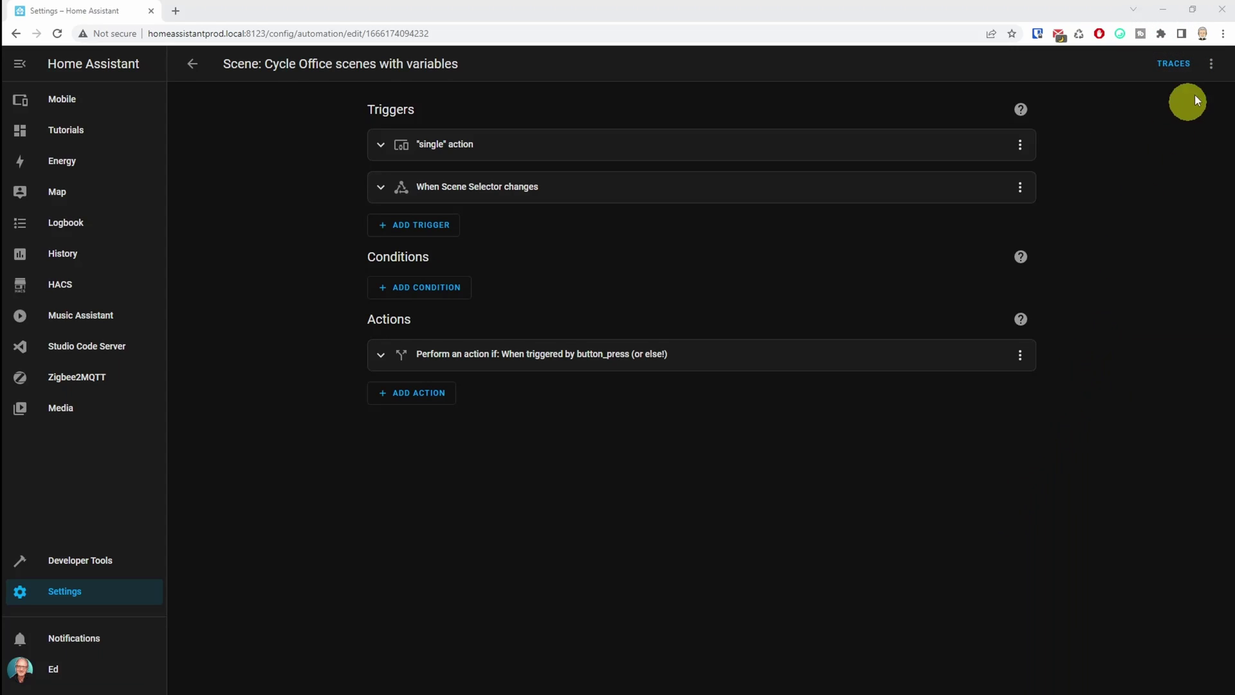
# Change the automation's run mode to Queued, with queue length 10, and save it.
pyautogui.click(1213, 67)
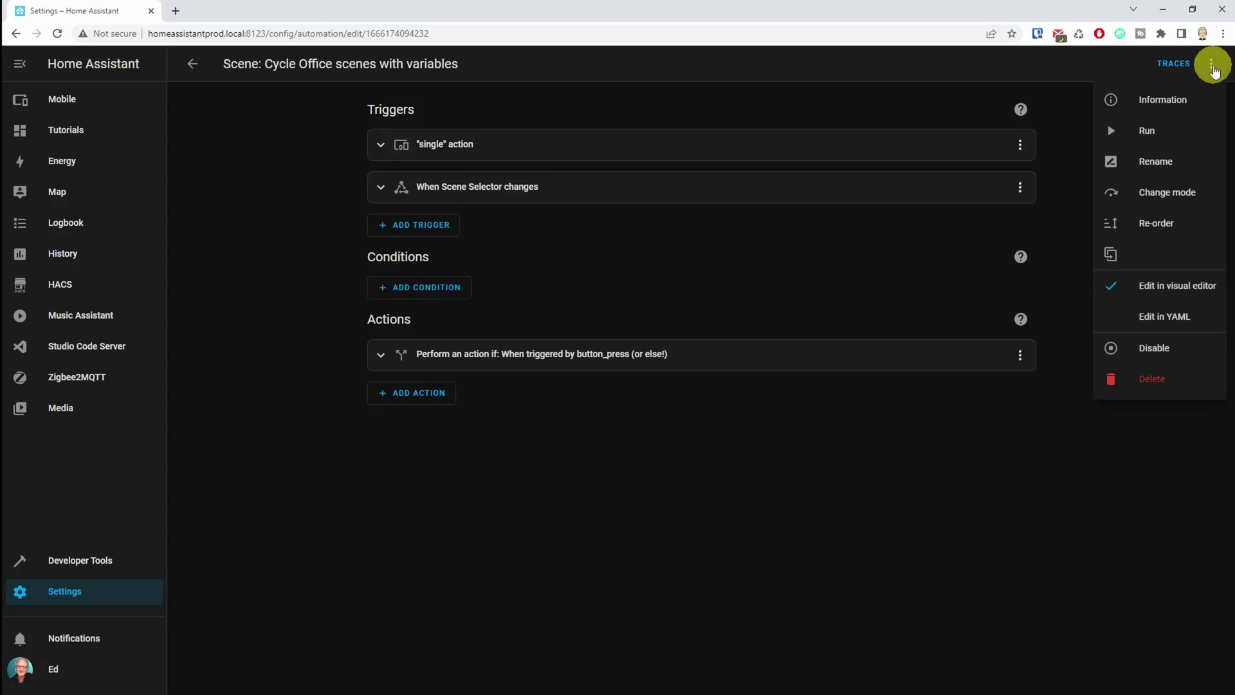
pyautogui.click(1171, 191)
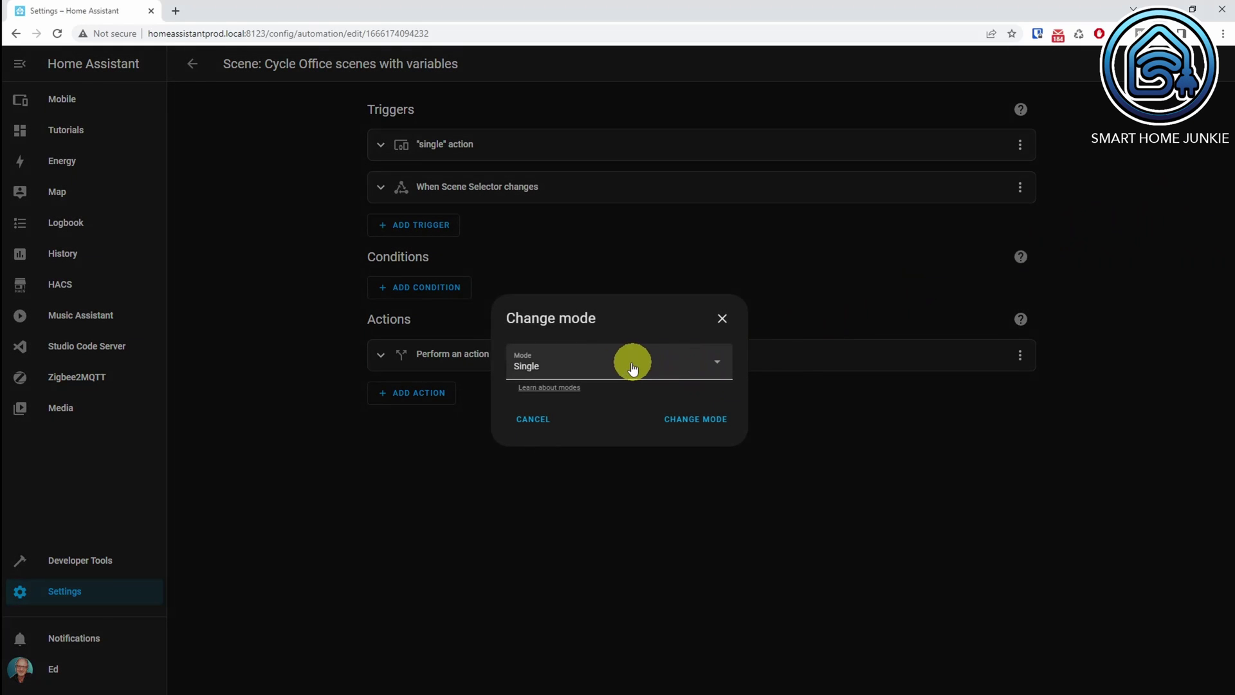
pyautogui.click(607, 368)
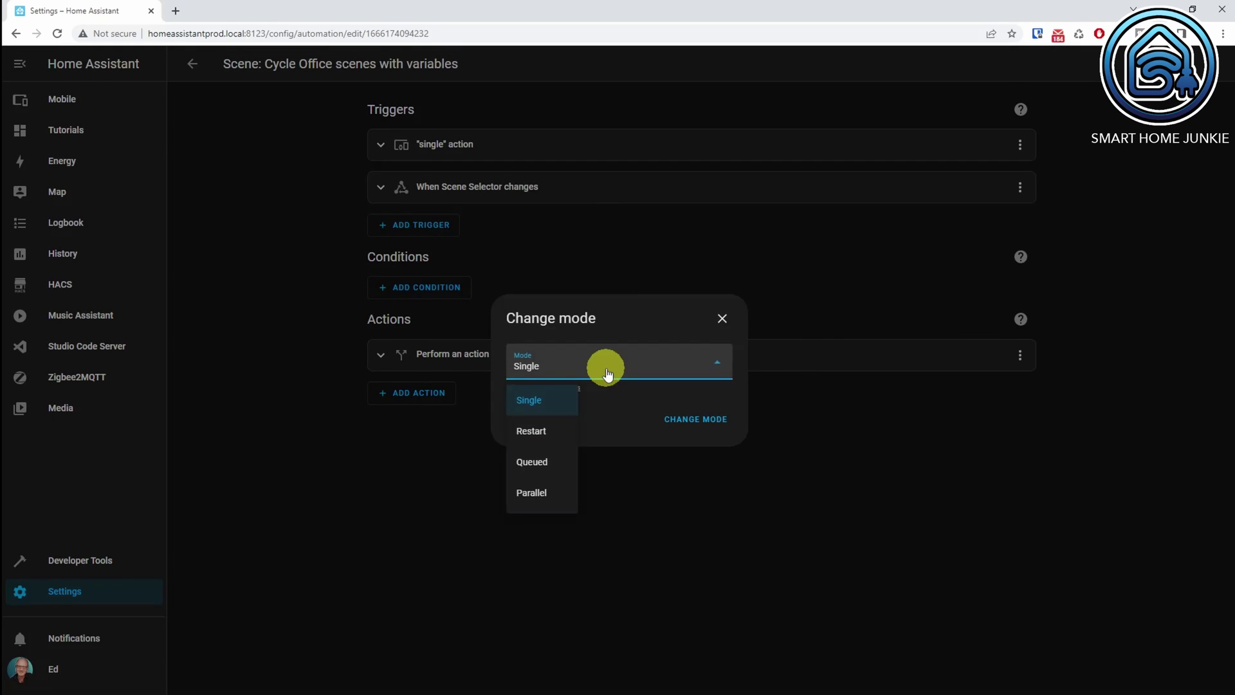
pyautogui.click(533, 462)
pyautogui.click(702, 449)
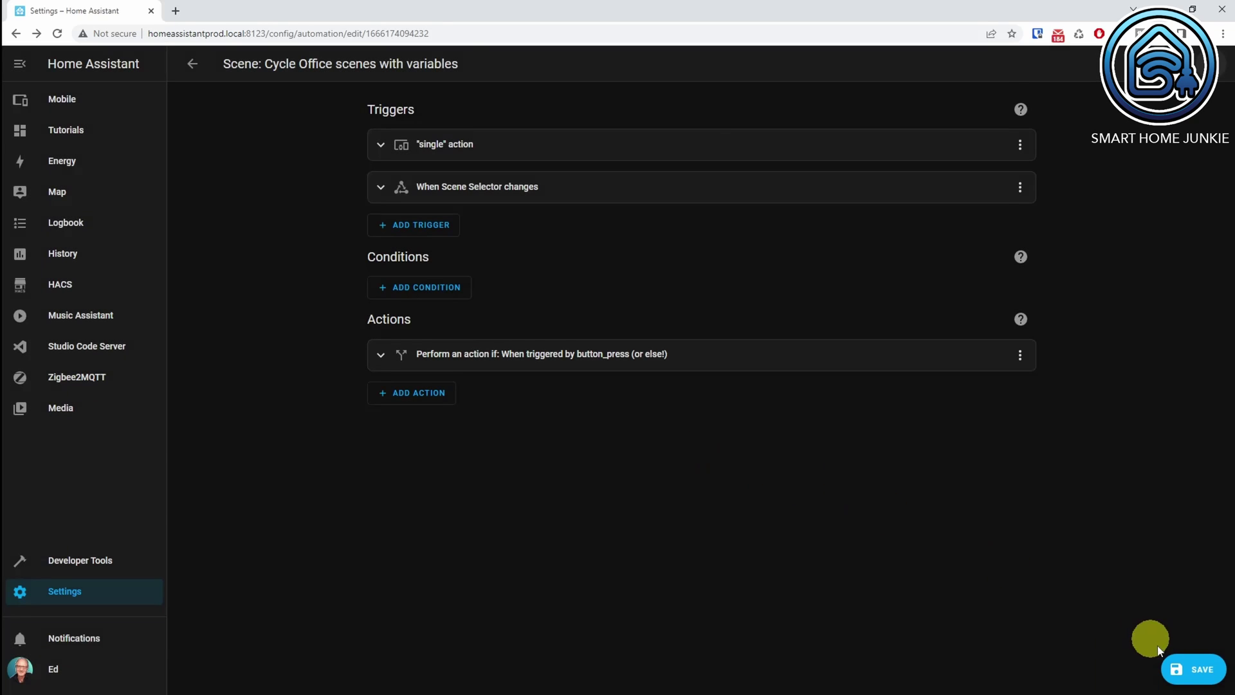
pyautogui.click(1192, 673)
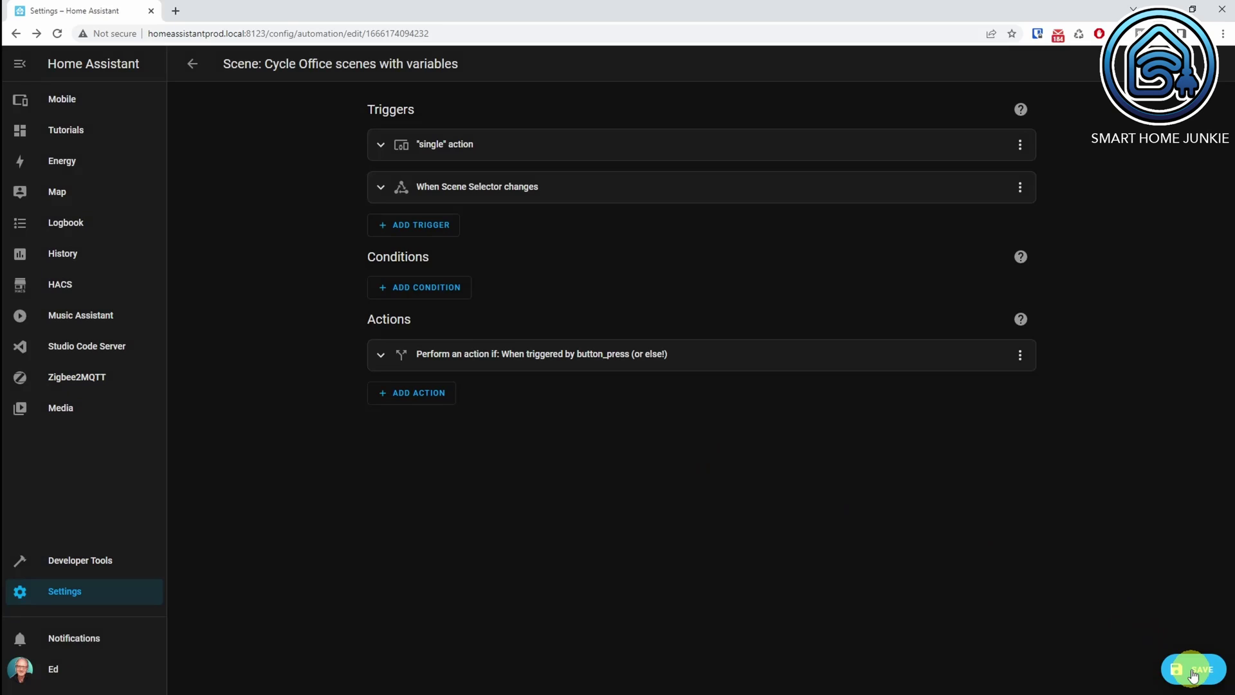
pyautogui.click(1193, 671)
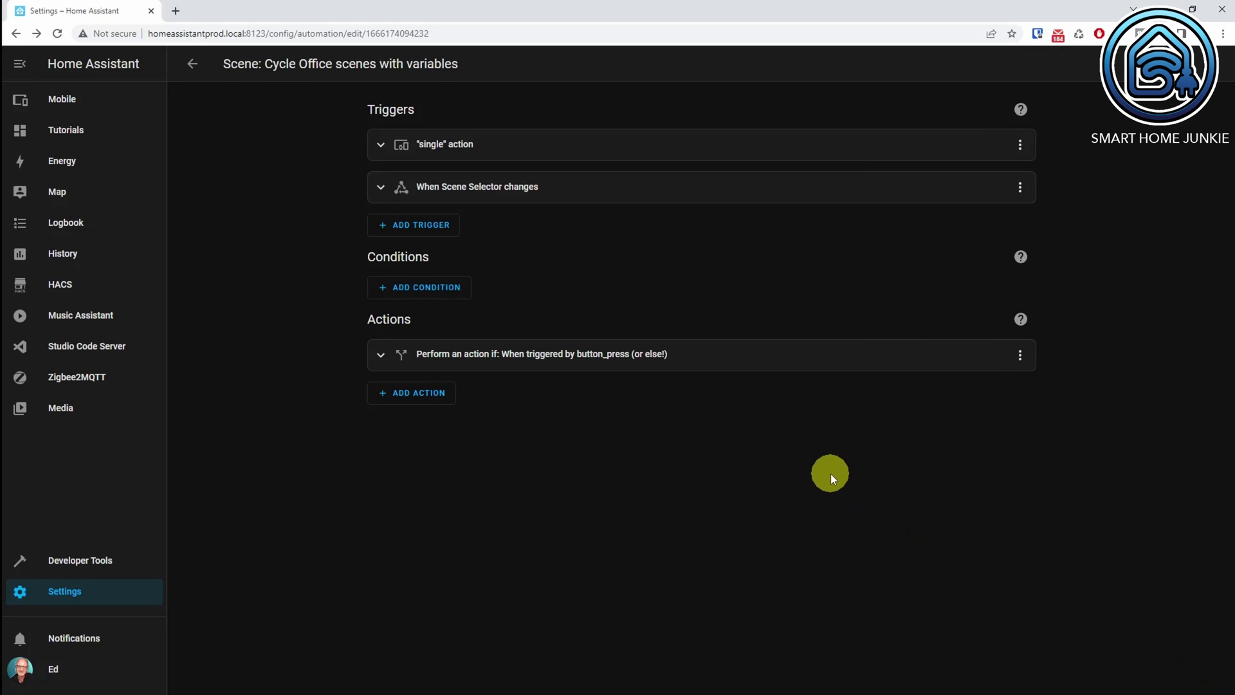